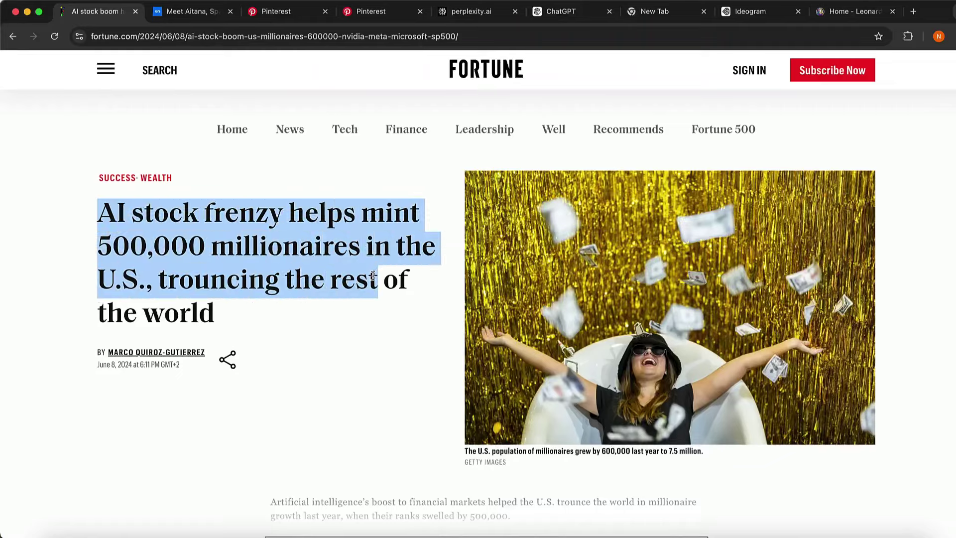
- Switch to the Euronews article about Spain's first AI model and read its headline
left_click(325, 236)
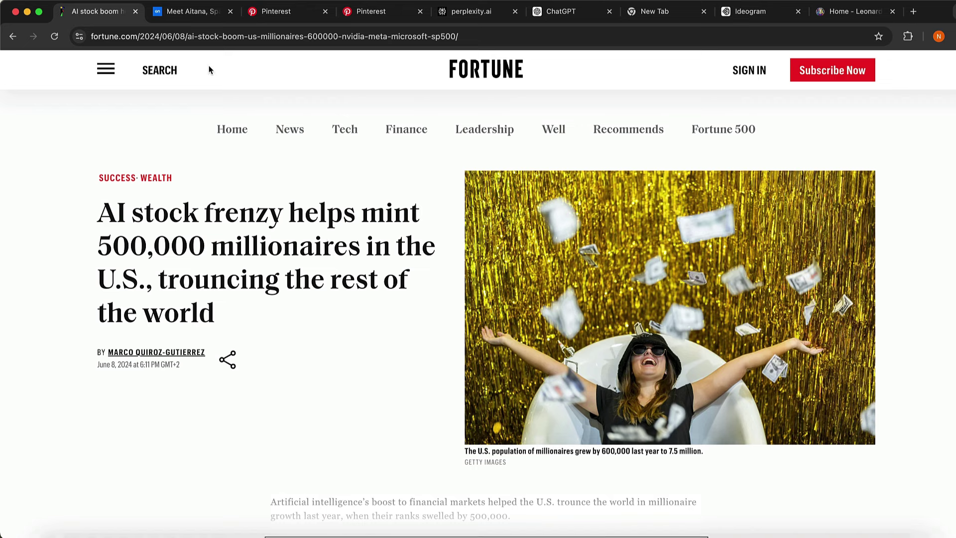
left_click(189, 11)
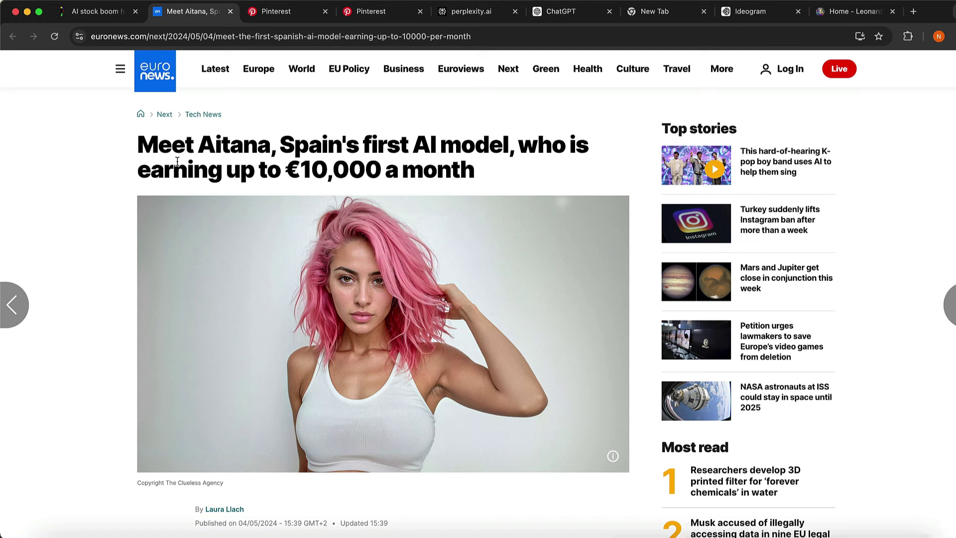
left_click_drag(139, 145, 506, 147)
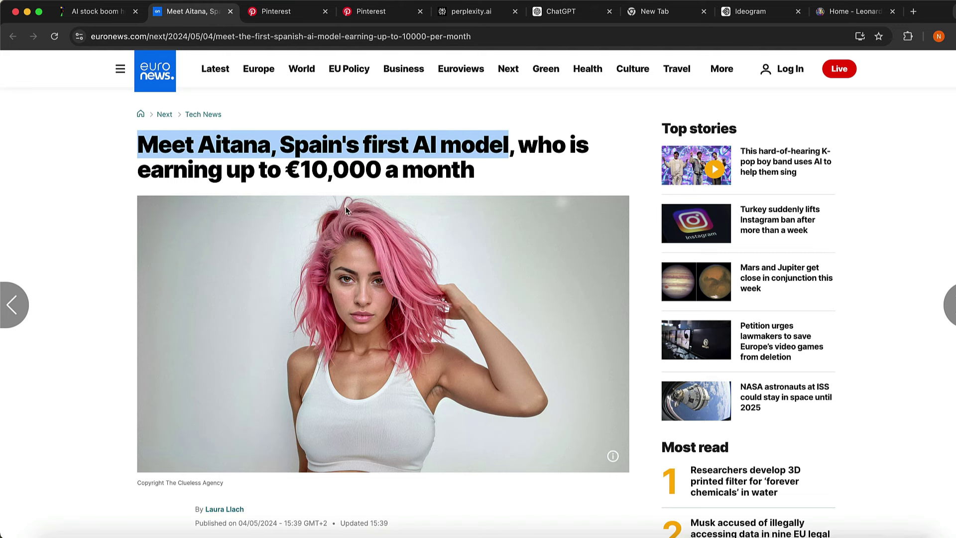
left_click(339, 177)
- Switch to the Pinterest profile page and browse its created pins
key("ctrl+Tab")
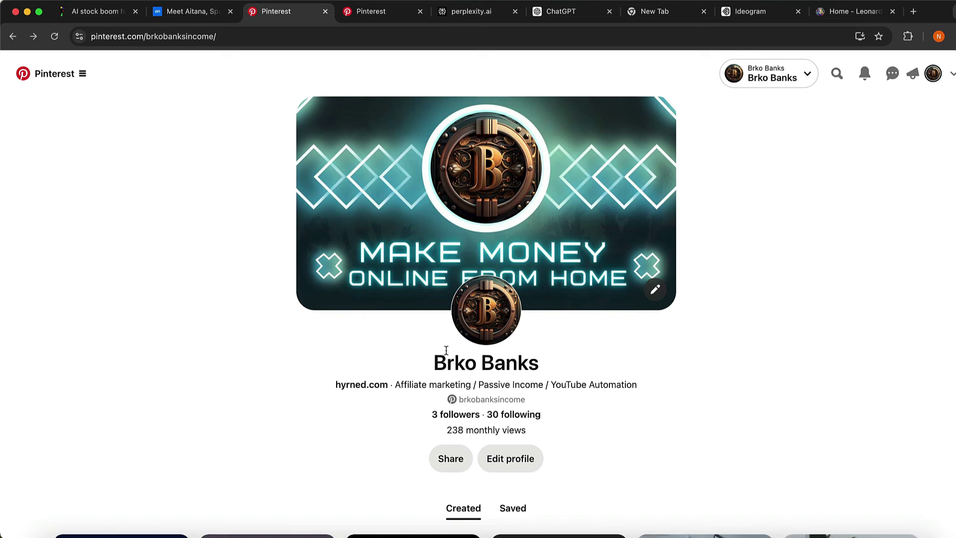
scroll(530, 255, "down", 1)
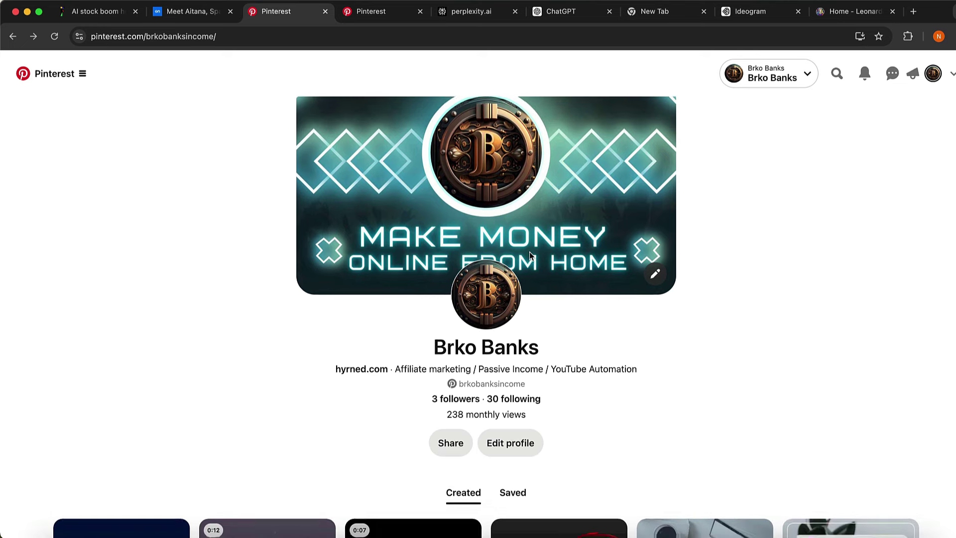
scroll(530, 256, "up", 1)
scroll(530, 255, "down", 5)
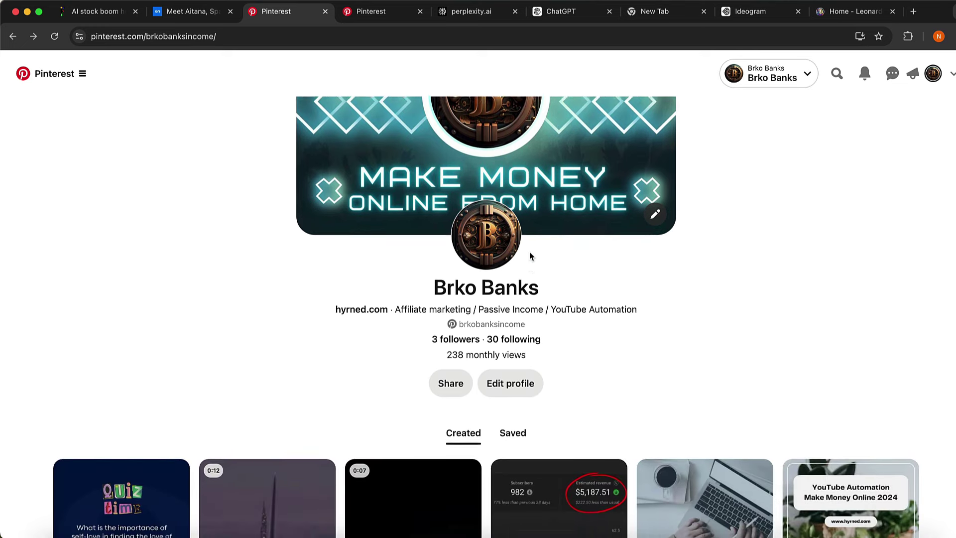
scroll(530, 253, "down", 5)
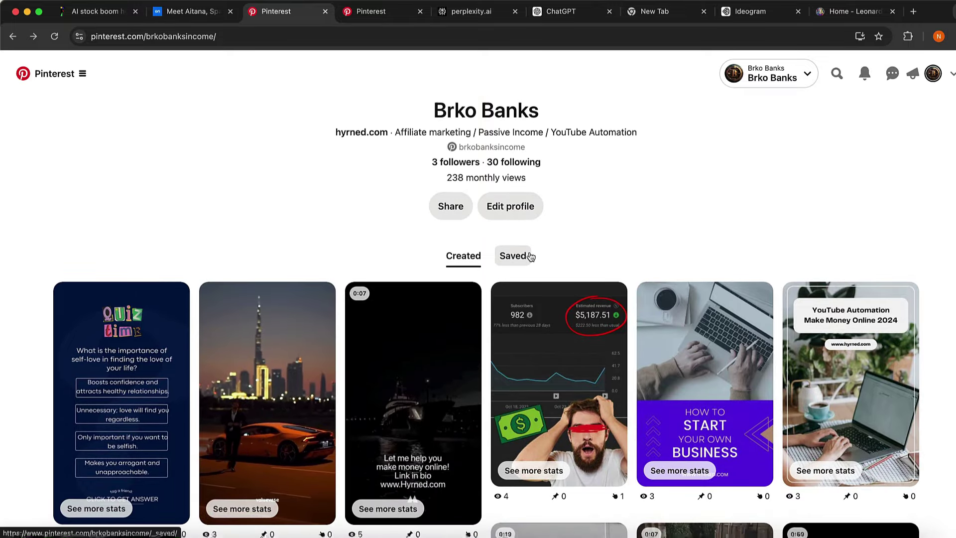
scroll(530, 255, "down", 5)
scroll(531, 257, "down", 5)
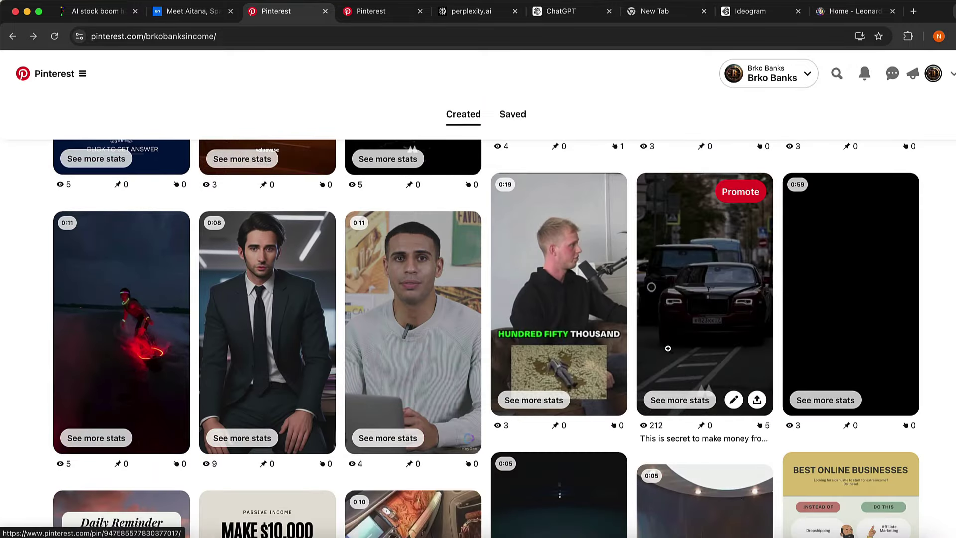
- Open the stats of the black car video pin and review its overall performance metrics
left_click(669, 400)
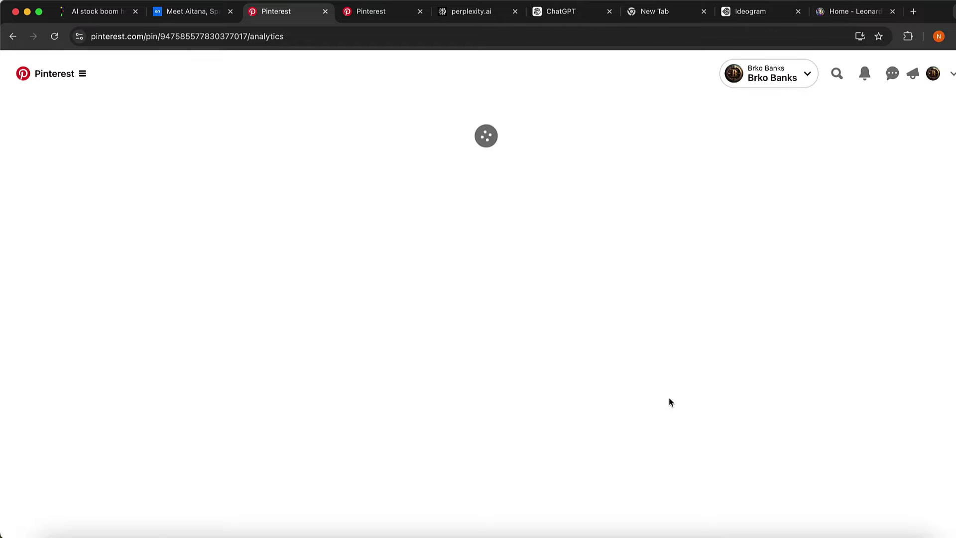
scroll(440, 284, "down", 3)
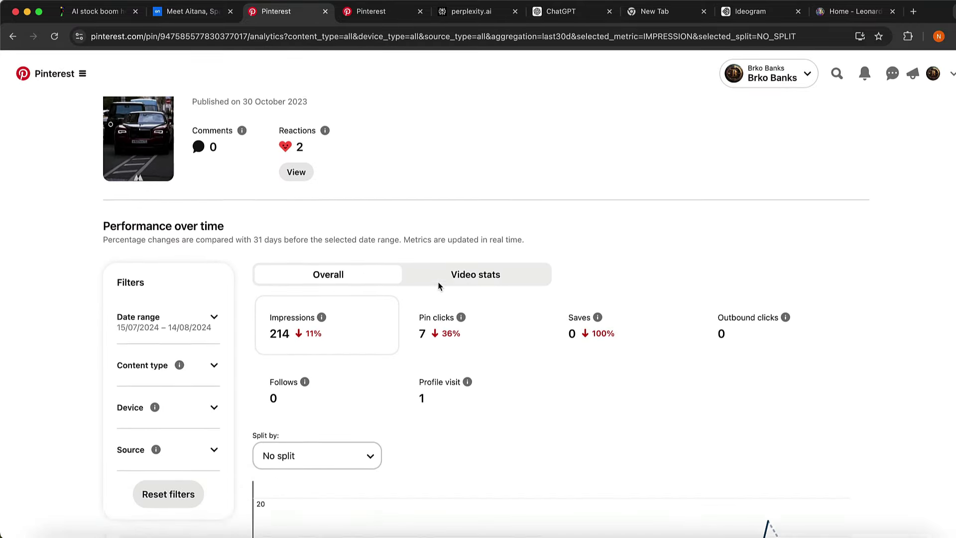
scroll(258, 164, "up", 3)
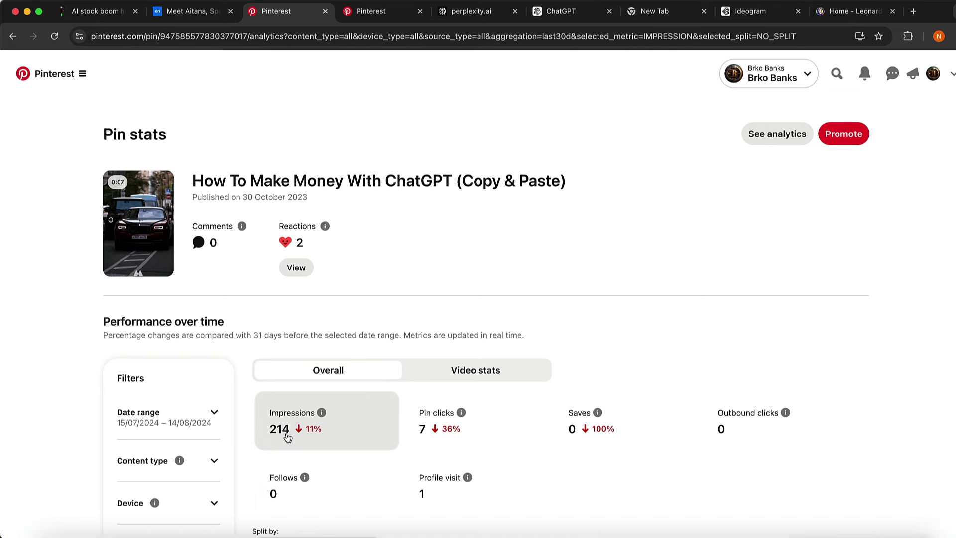
scroll(288, 437, "down", 3)
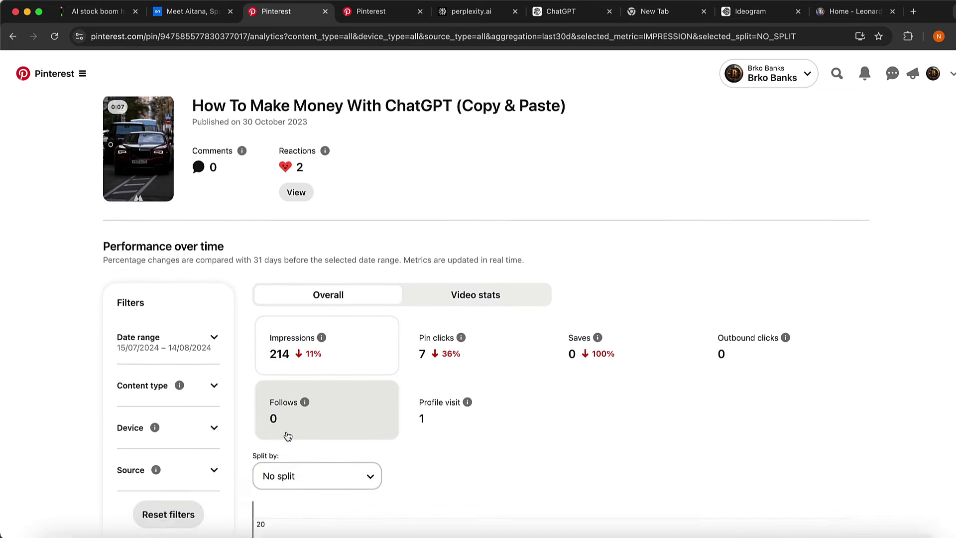
scroll(287, 433, "down", 2)
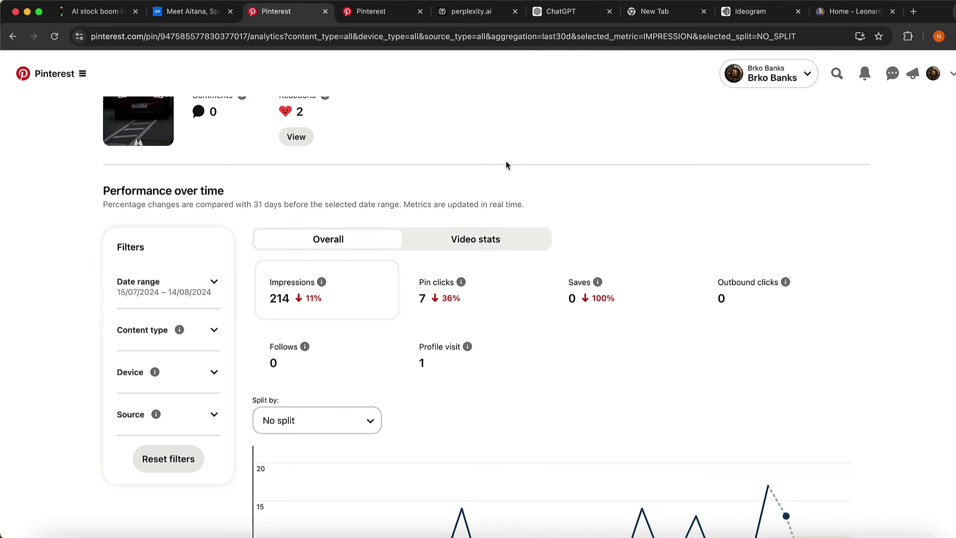
- Set the date range filter of the pin stats to Lifetime
left_click(213, 283)
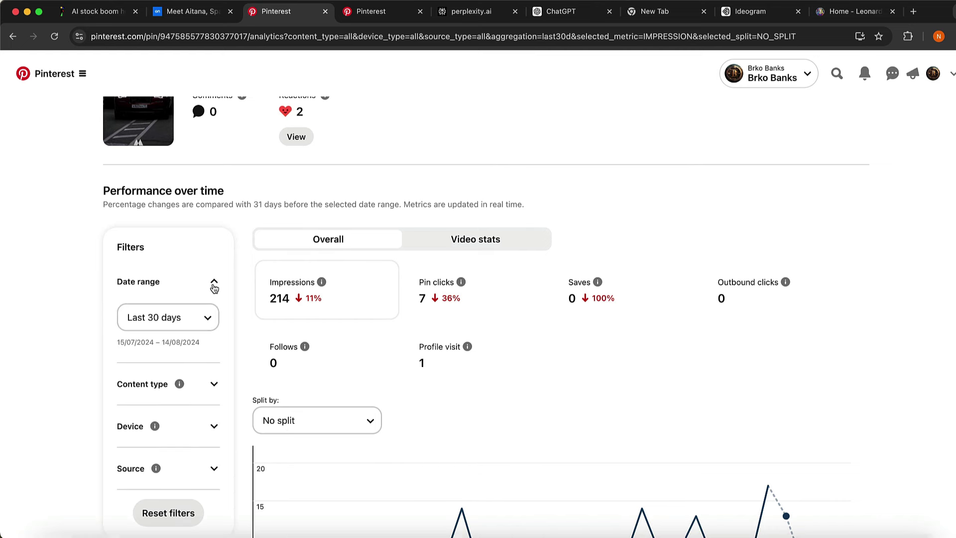
left_click(181, 319)
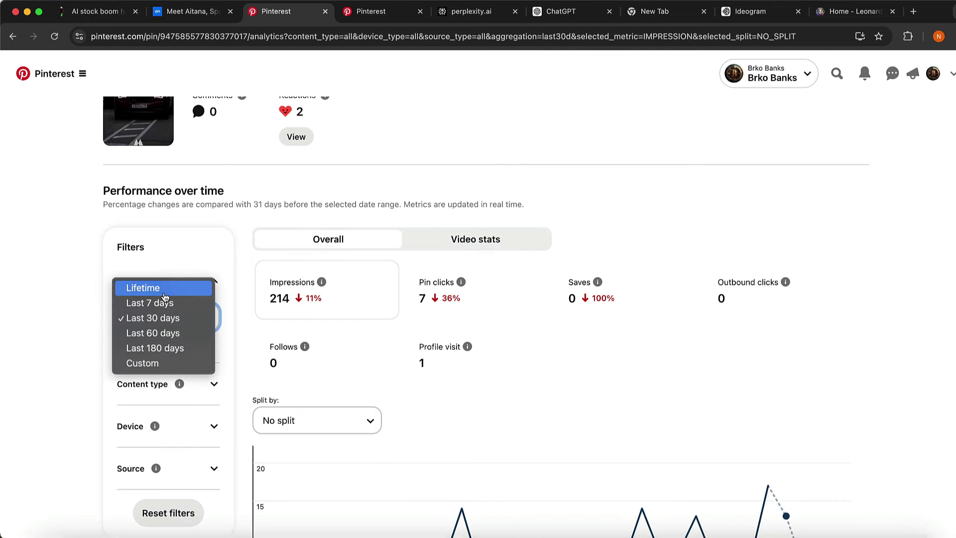
left_click(163, 296)
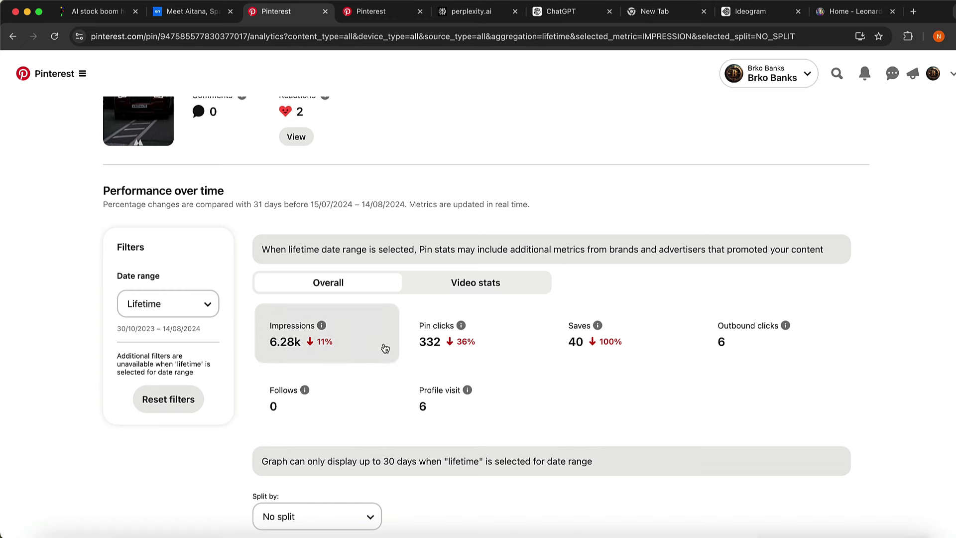
- Examine the pin's lifetime impressions, pin clicks, saves and outbound clicks along with its title and reactions
scroll(386, 345, "up", 5)
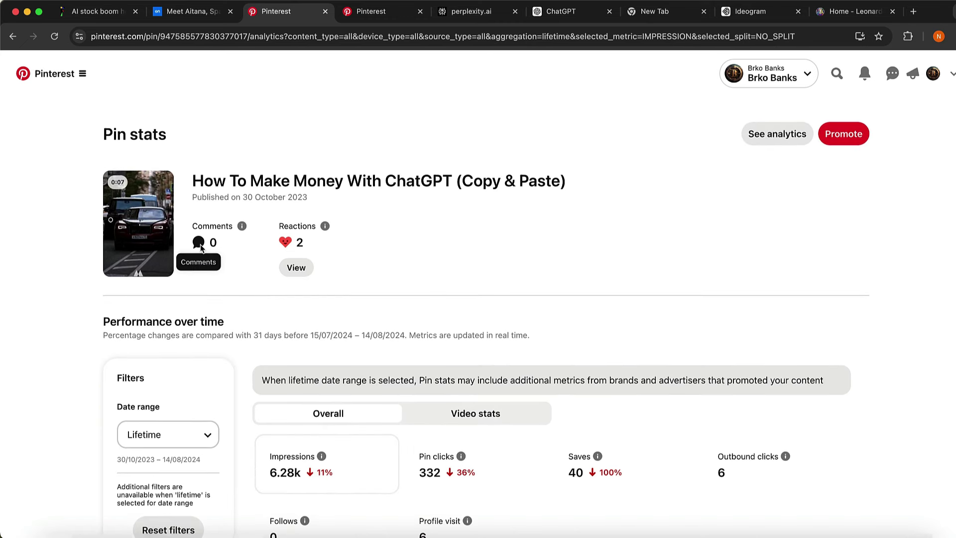
scroll(201, 248, "down", 3)
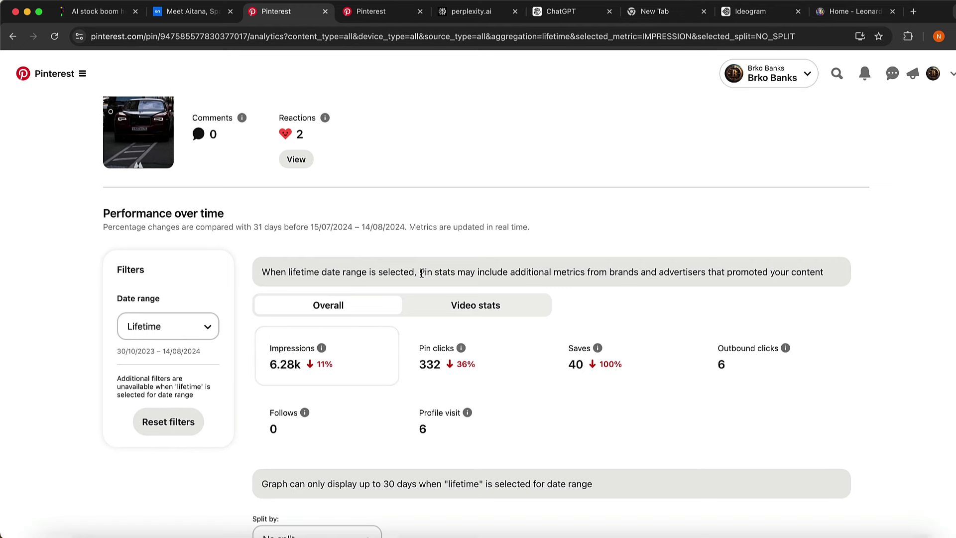
scroll(421, 273, "down", 2)
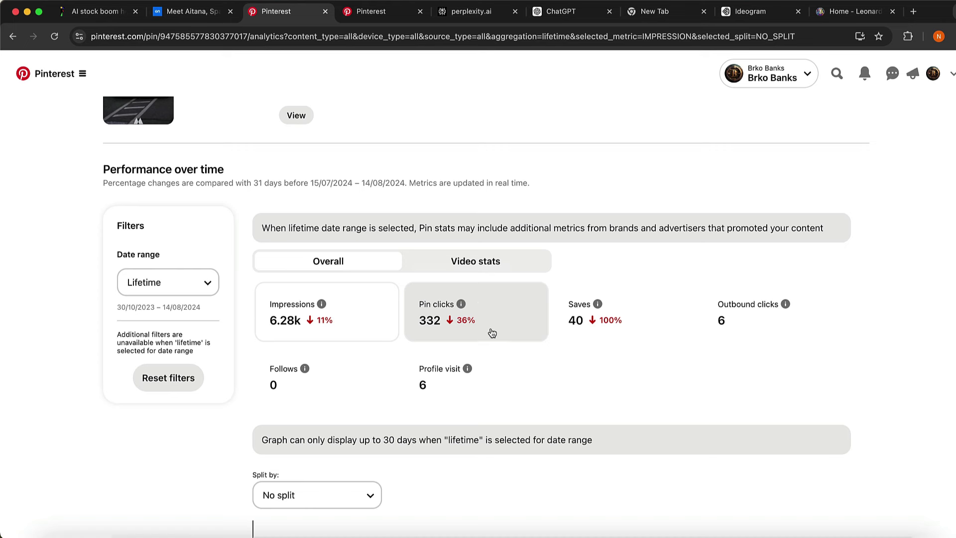
scroll(433, 273, "up", 5)
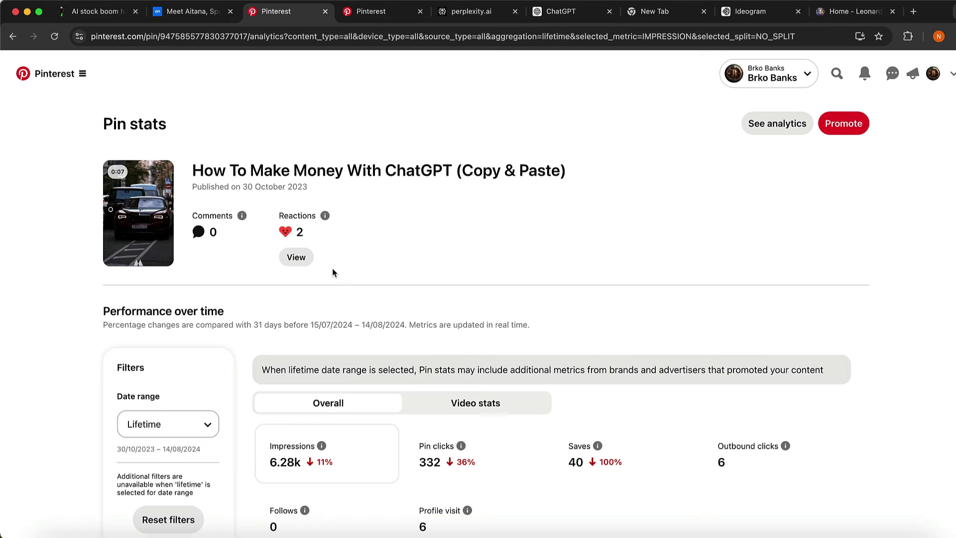
scroll(394, 194, "down", 5)
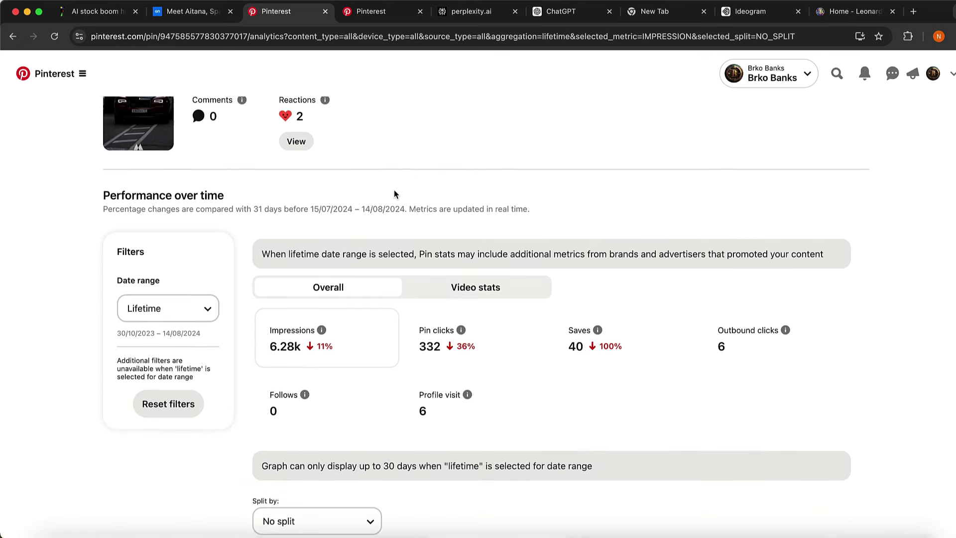
scroll(395, 193, "down", 2)
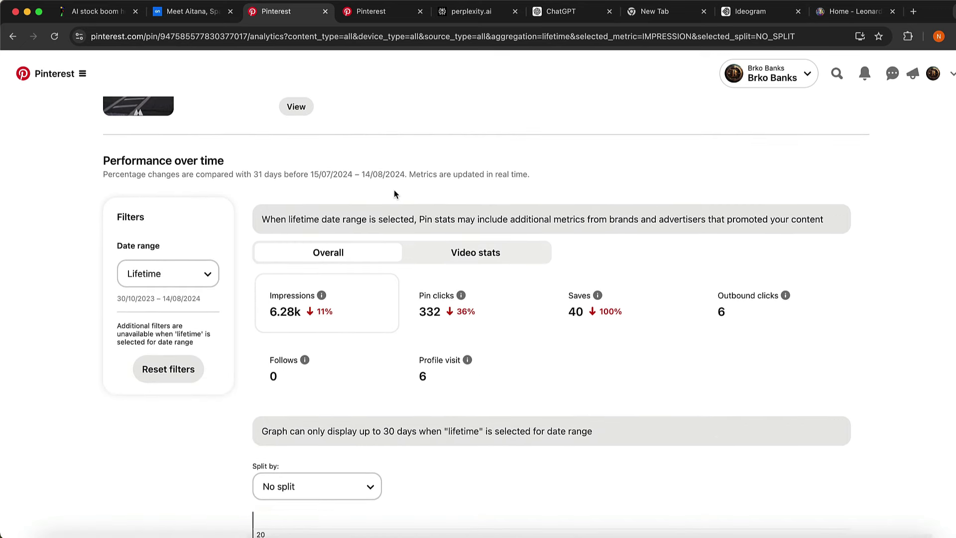
scroll(394, 193, "down", 1)
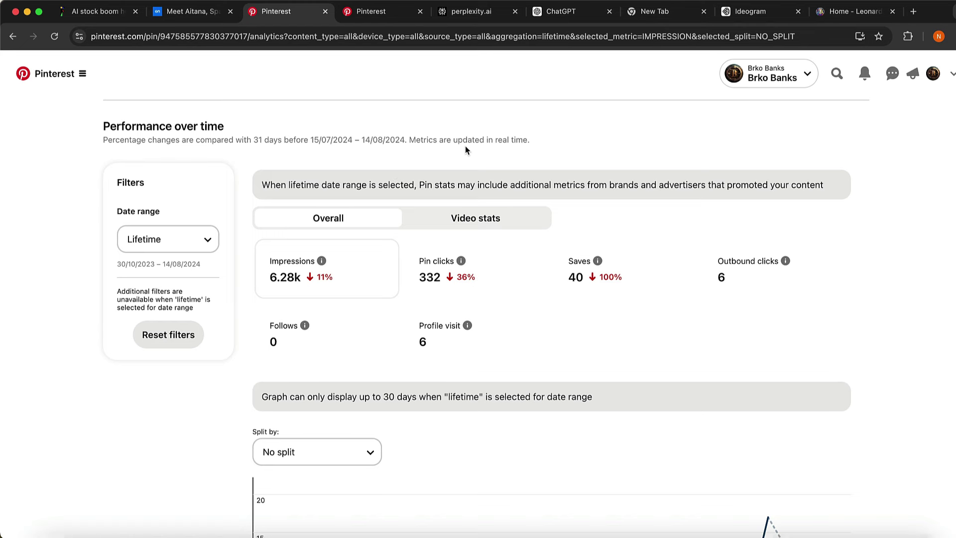
scroll(465, 145, "up", 5)
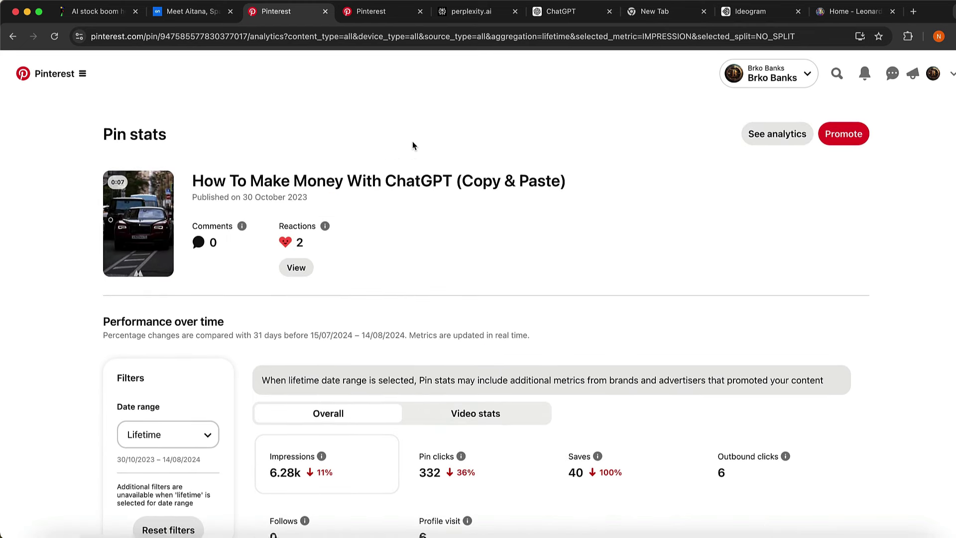
- Switch to Pinterest Trends and examine the top trends and growing keywords for the United States
left_click(374, 13)
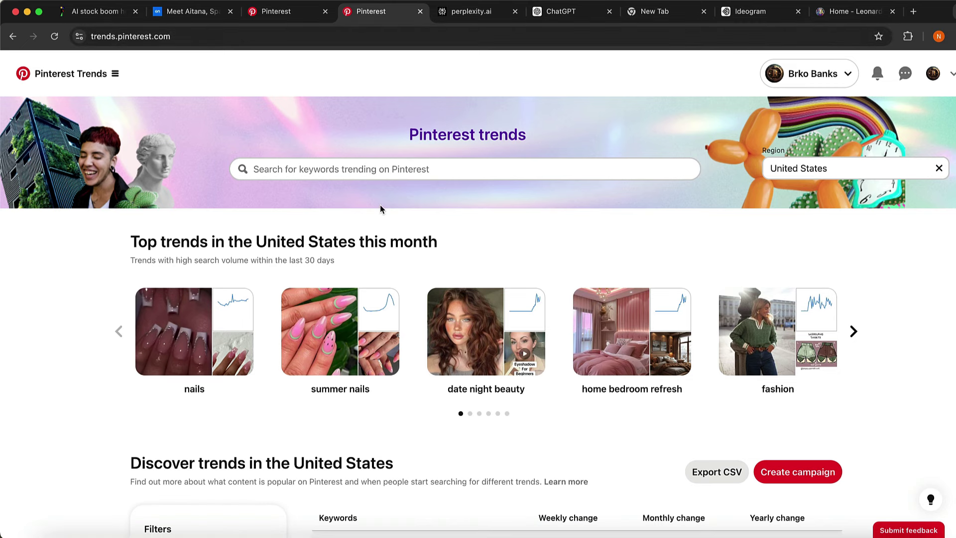
scroll(380, 209, "down", 3)
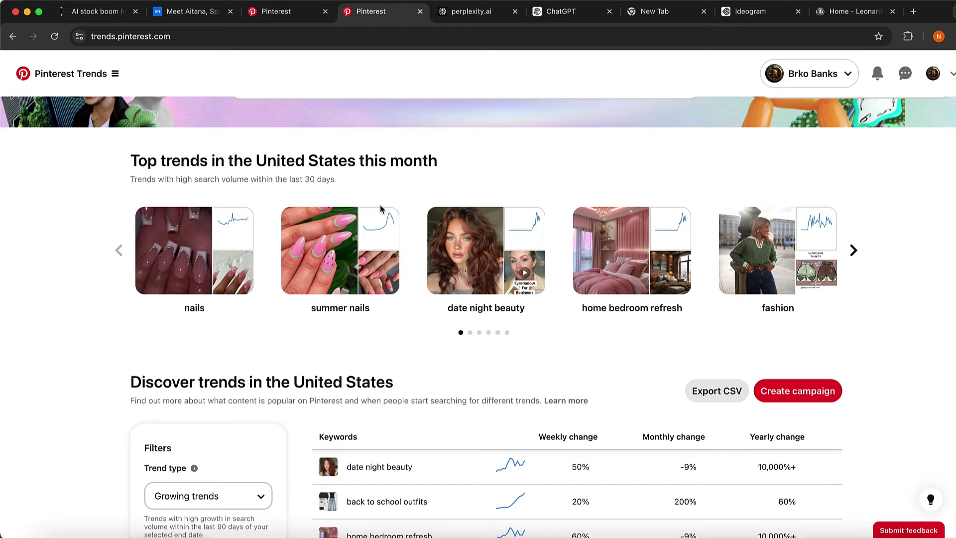
scroll(380, 208, "down", 5)
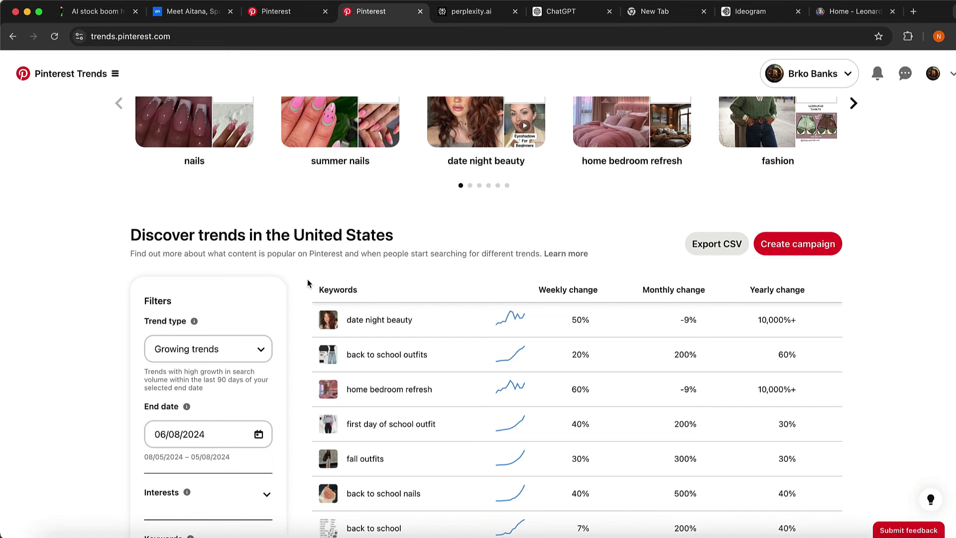
left_click_drag(131, 235, 376, 232)
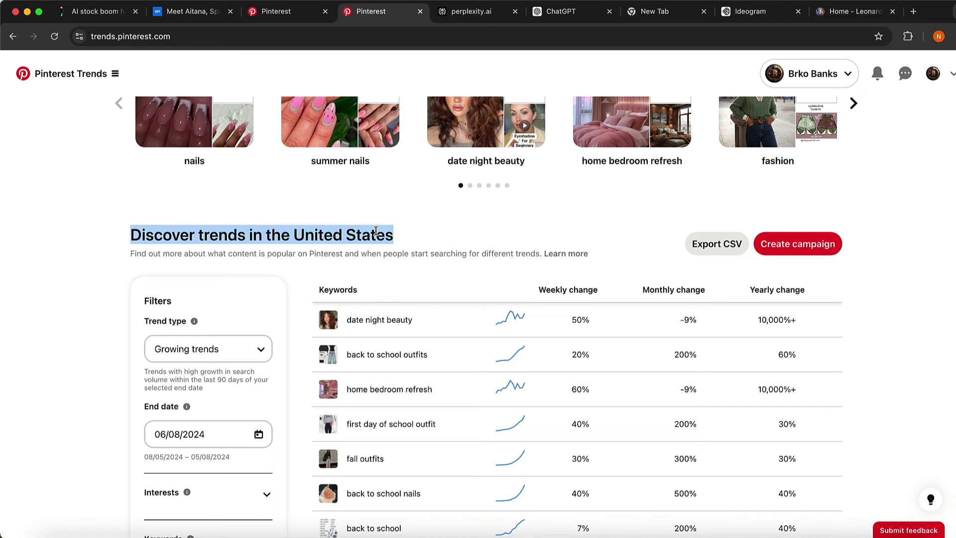
left_click(375, 232)
scroll(375, 231, "down", 1)
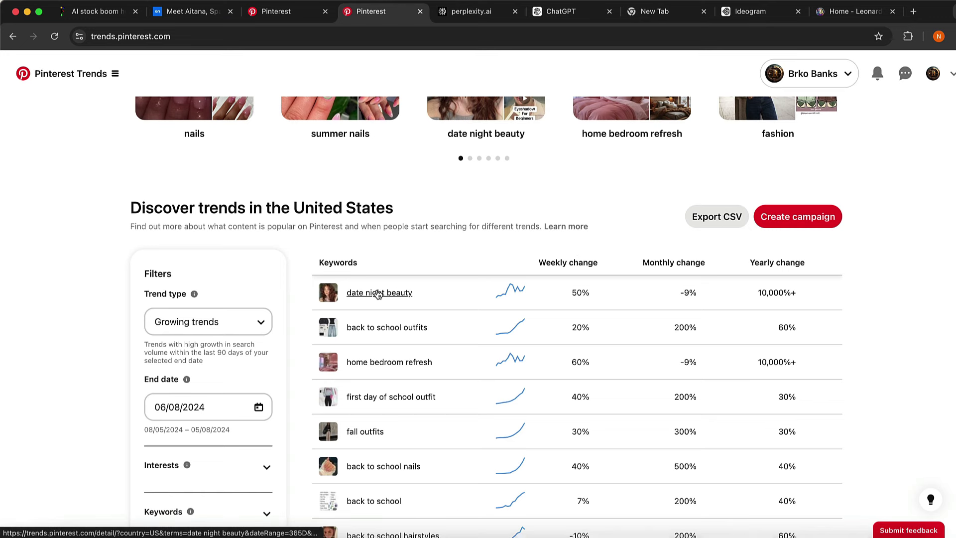
scroll(554, 255, "down", 1)
scroll(554, 255, "up", 1)
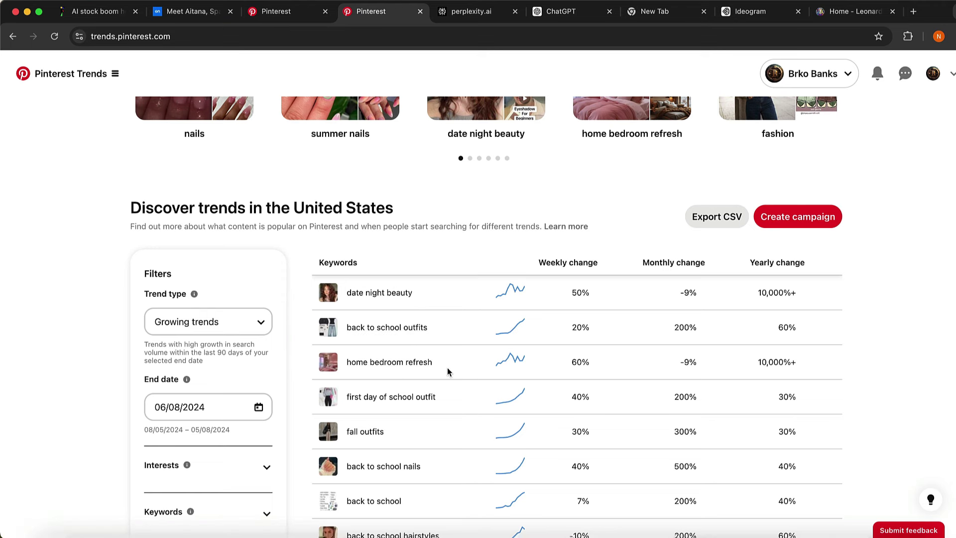
scroll(572, 225, "down", 3)
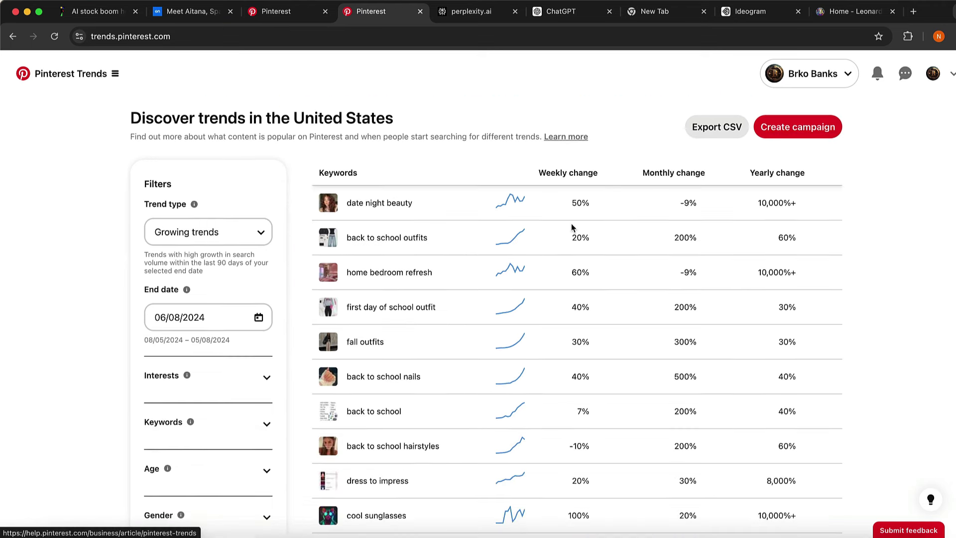
- Open the "date night beauty" trend, review its interest over time, and return to the United States keyword list
left_click(377, 205)
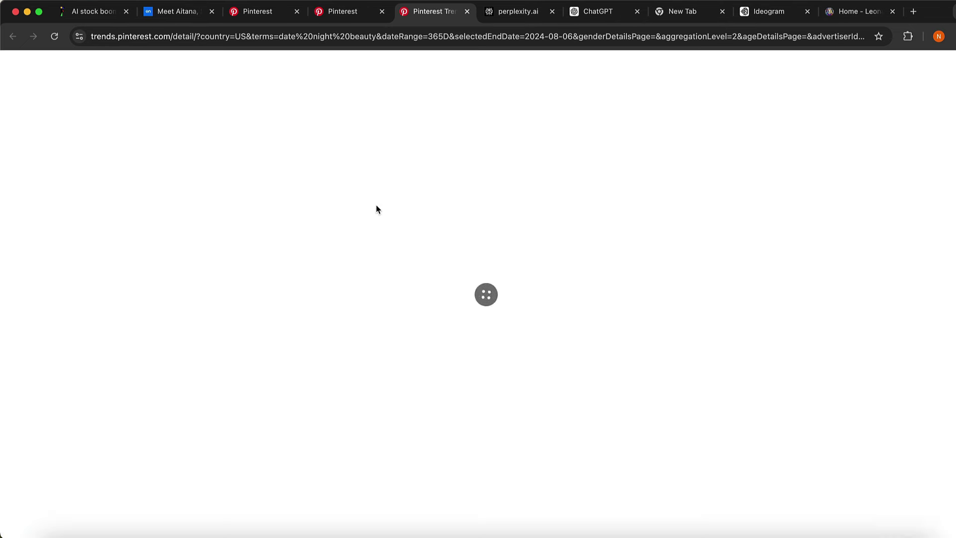
scroll(375, 204, "down", 1)
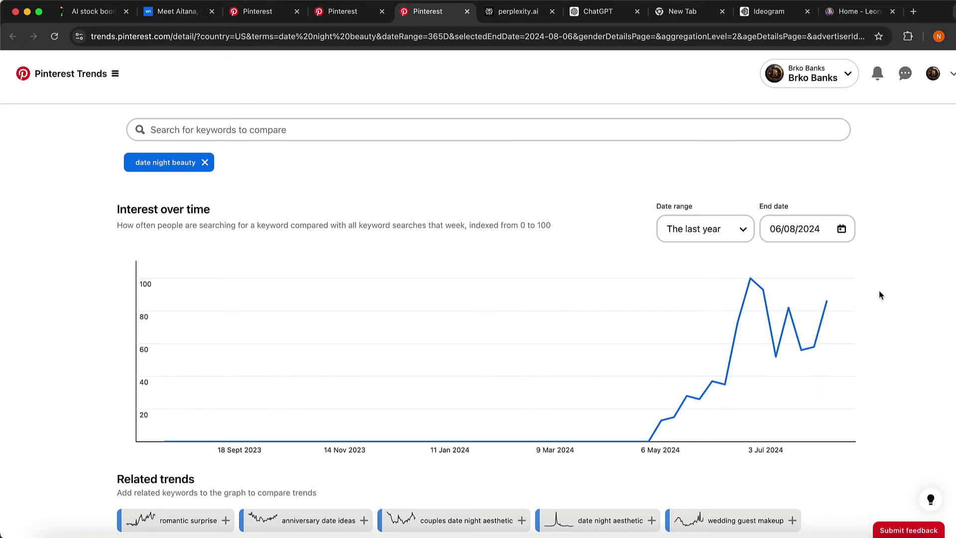
scroll(879, 293, "down", 3)
key("super+w")
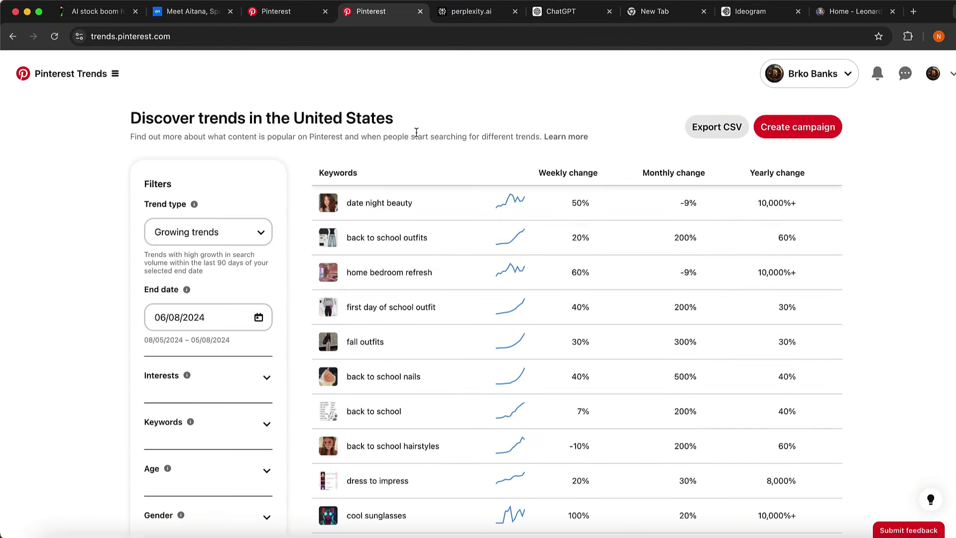
scroll(417, 129, "down", 1)
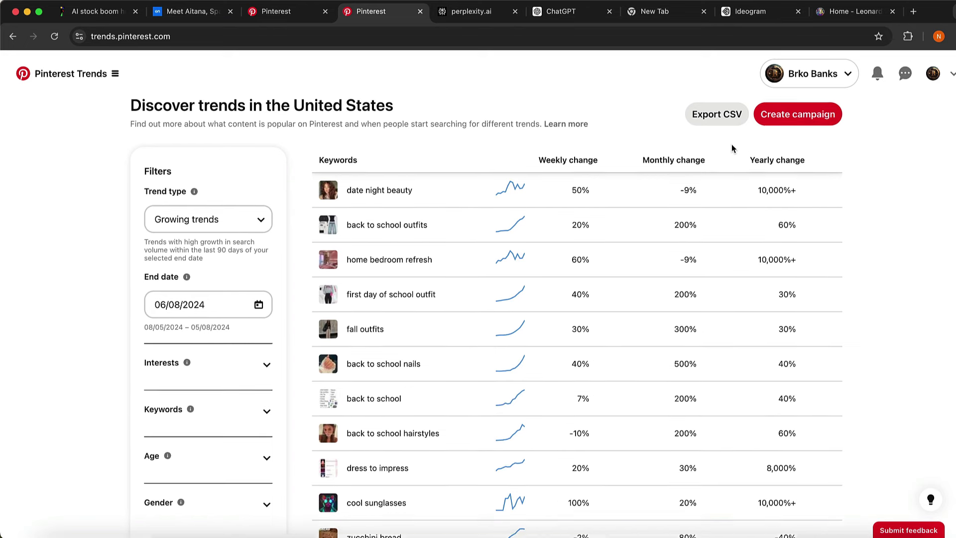
- Examine the growing trend keywords for the United States with their weekly, monthly and yearly changes
scroll(731, 148, "down", 2)
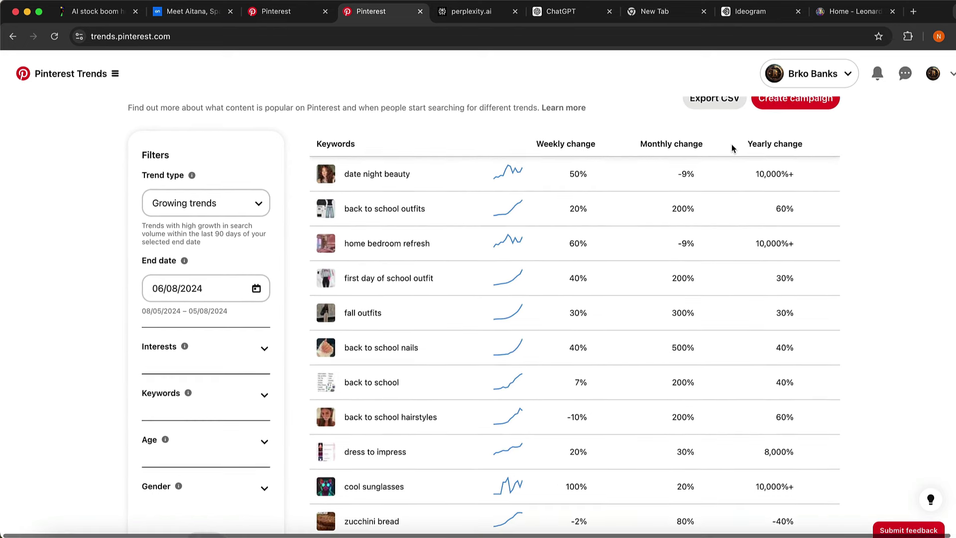
scroll(731, 148, "right", 1)
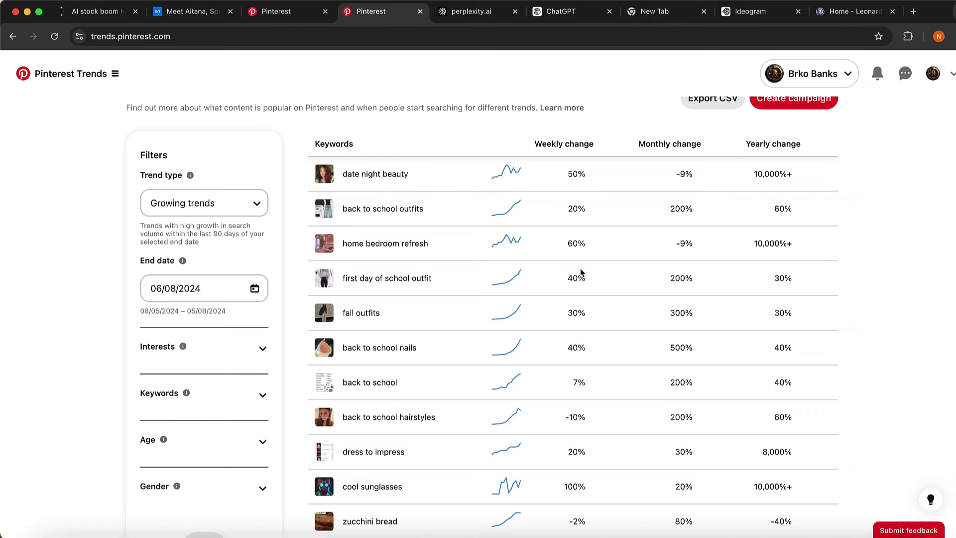
scroll(504, 213, "up", 1)
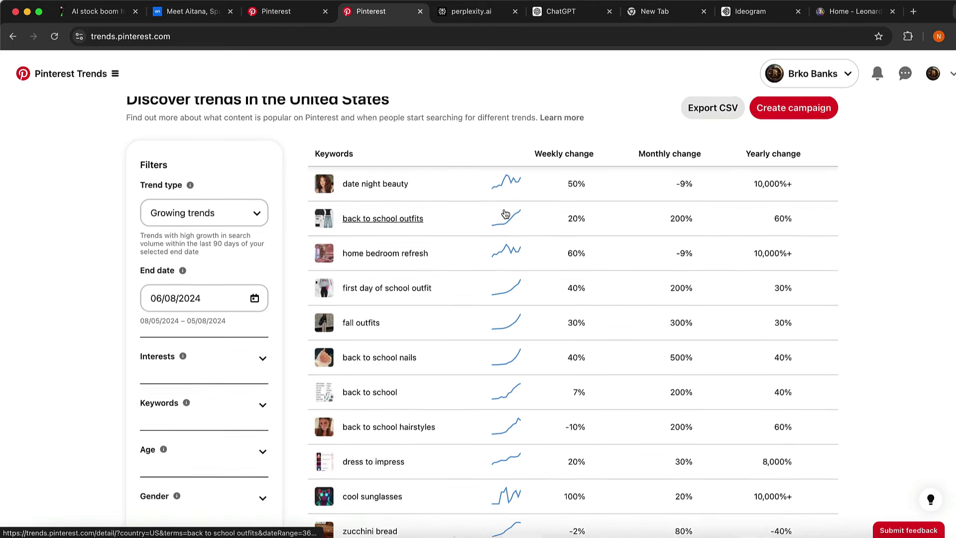
scroll(504, 213, "down", 6)
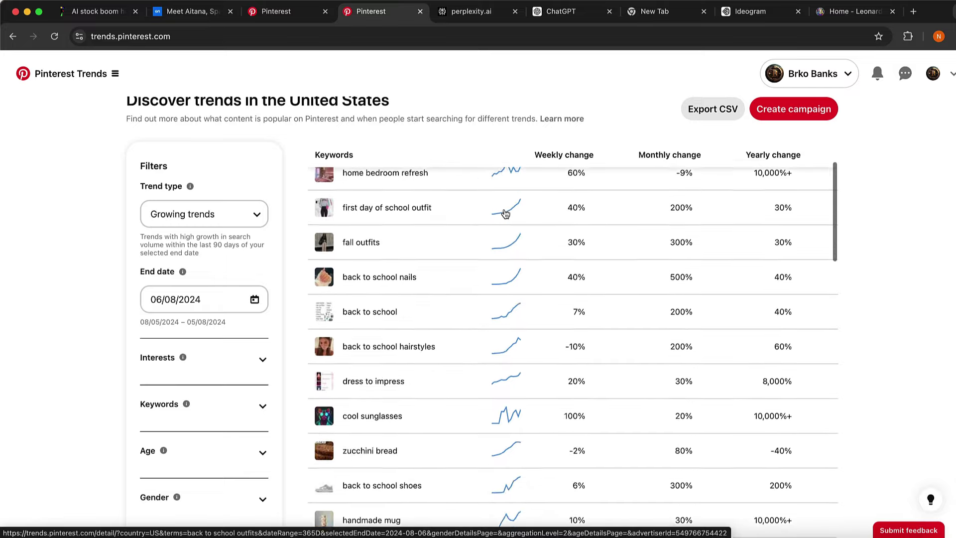
scroll(505, 213, "down", 5)
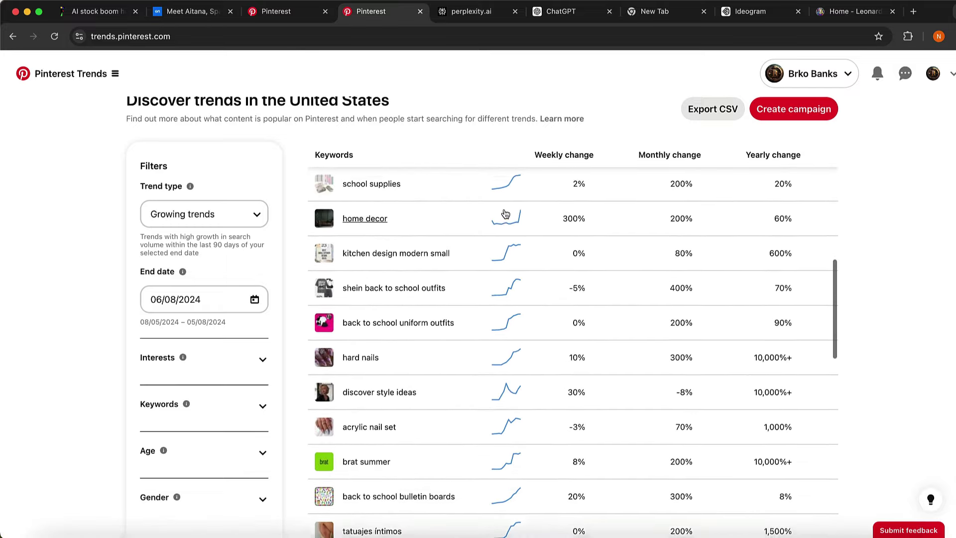
scroll(524, 120, "down", 10)
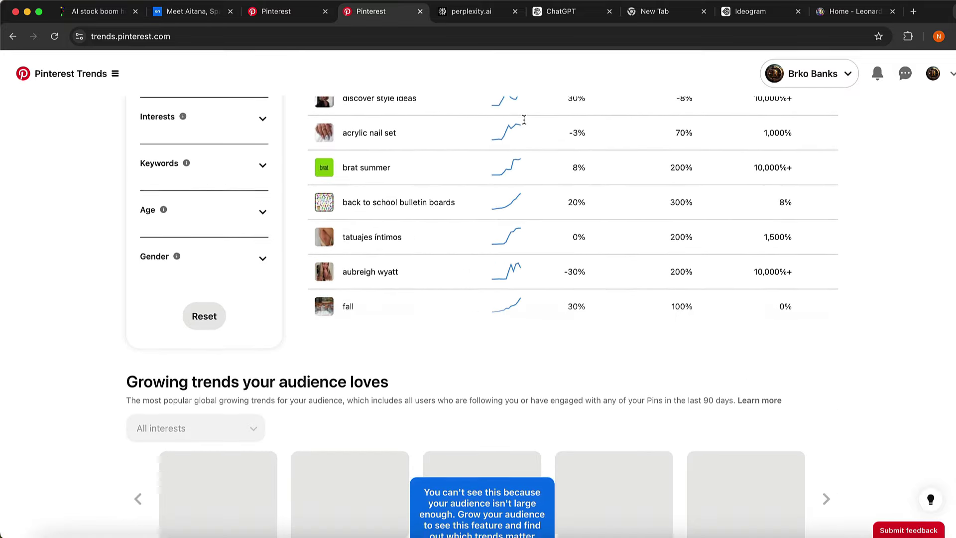
- Read the "Growing trends your audience loves" section and its notice about availability
scroll(445, 409, "down", 4)
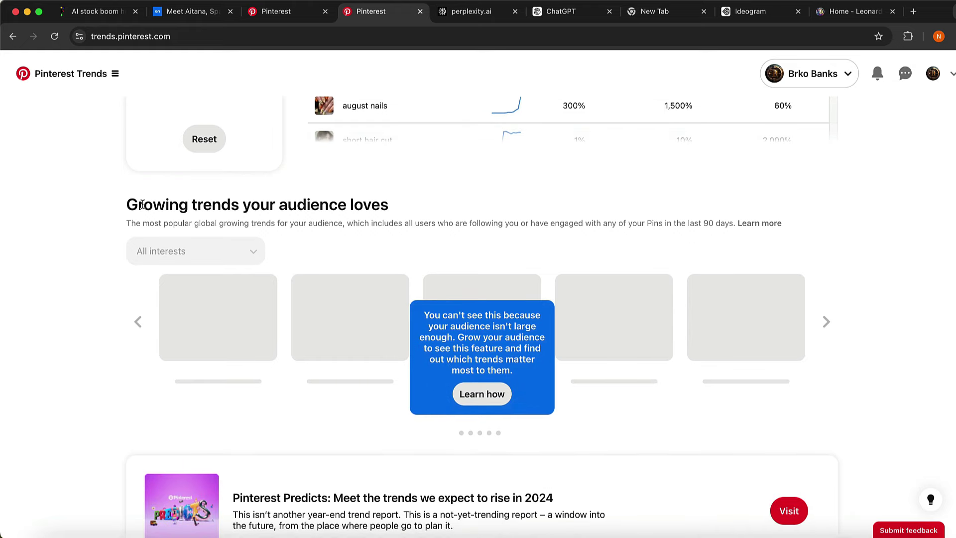
left_click_drag(142, 204, 352, 200)
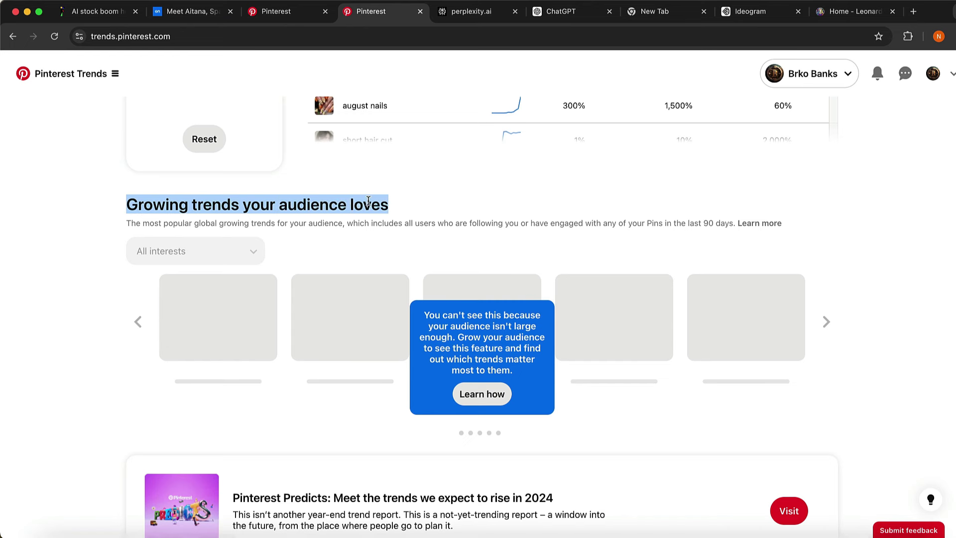
left_click_drag(427, 316, 526, 326)
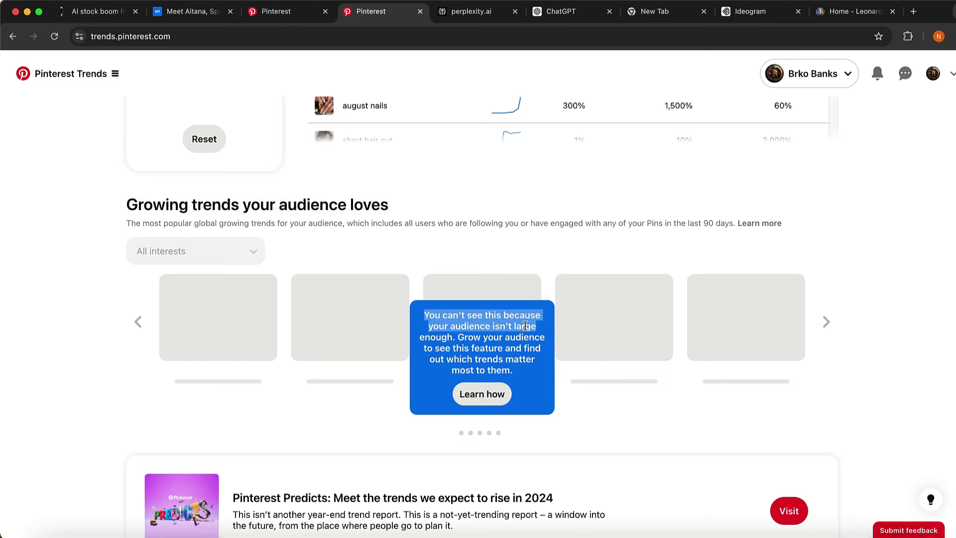
left_click(525, 325)
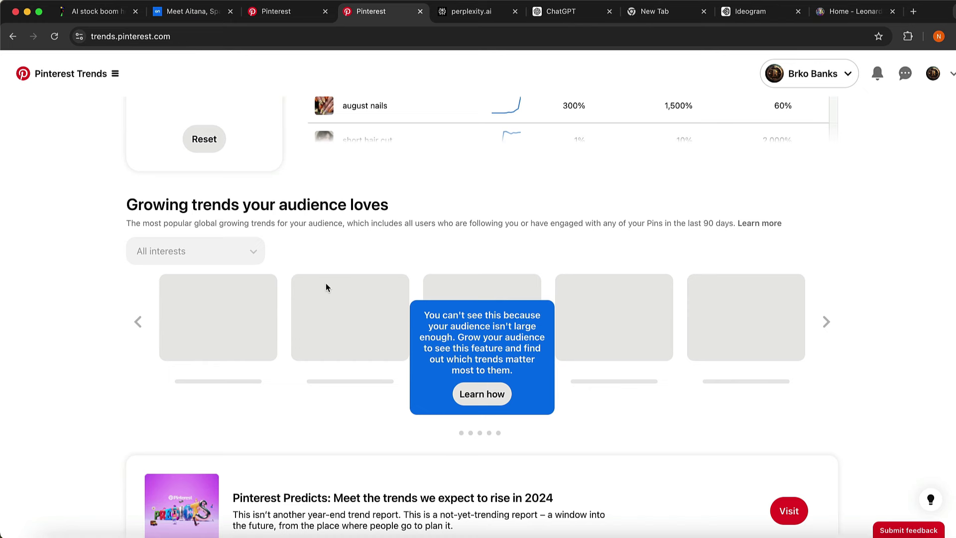
- Return to the start of the growing trends list and copy the keyword "home bedroom refresh"
scroll(326, 287, "up", 2)
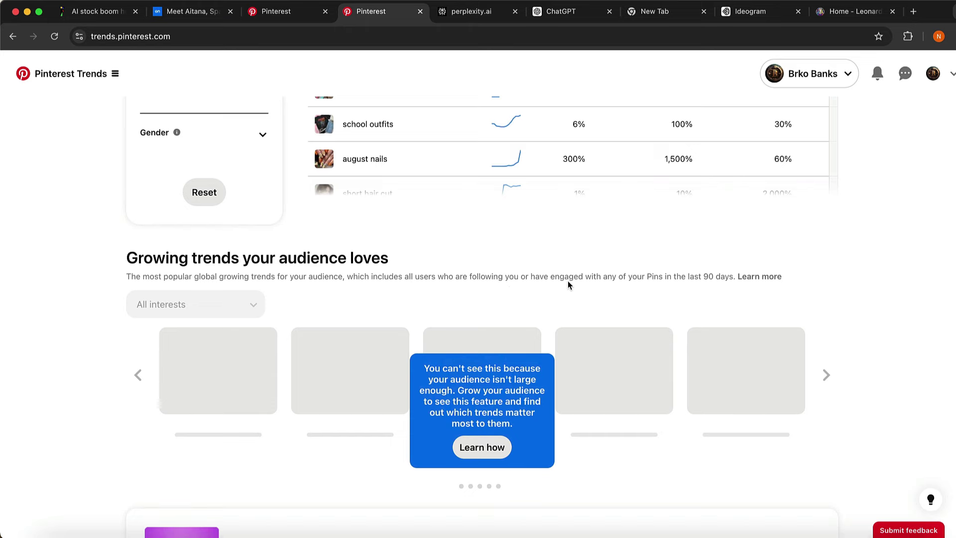
scroll(569, 285, "up", 12)
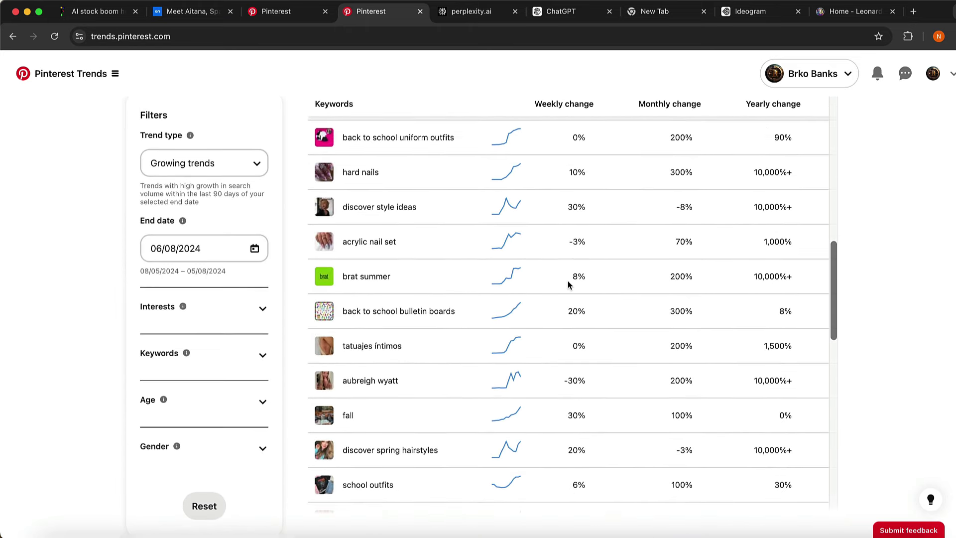
scroll(896, 199, "up", 3)
scroll(681, 336, "up", 4)
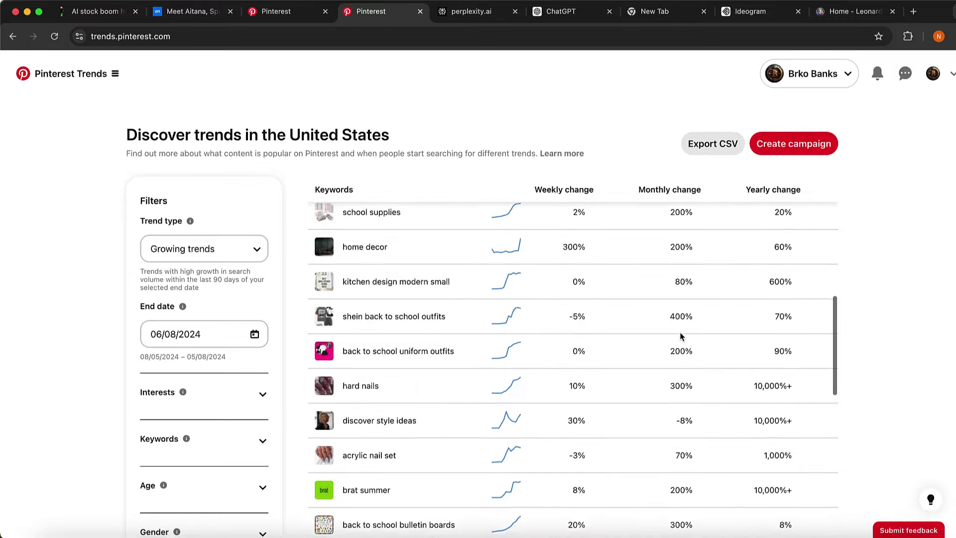
scroll(682, 319, "up", 10)
scroll(688, 277, "up", 3)
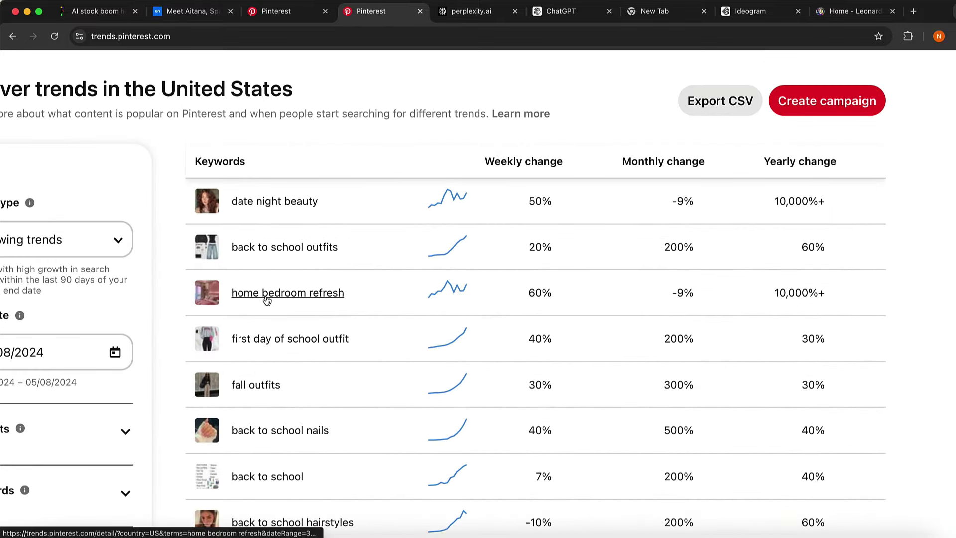
left_click_drag(349, 297, 227, 296)
key("super+c")
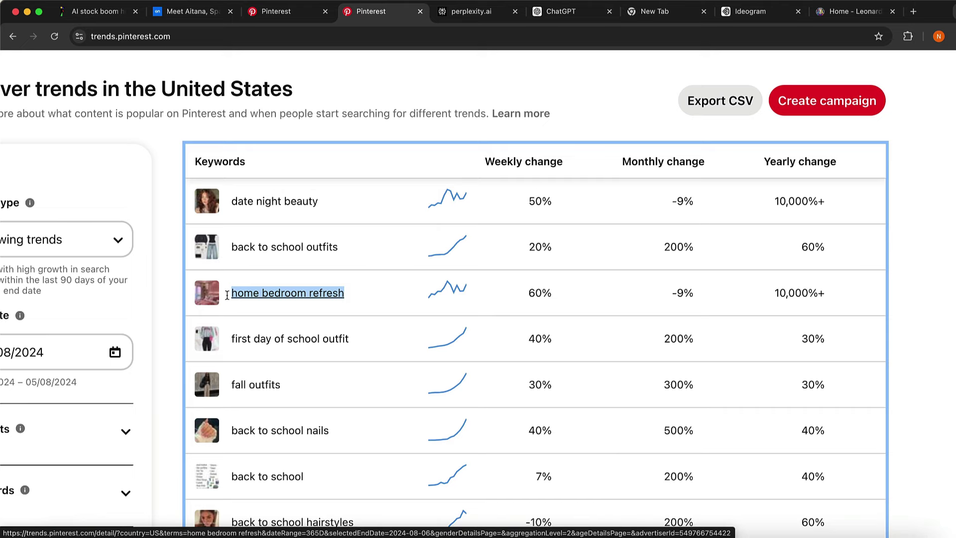
- Open the "home bedroom refresh" trend, review its interest over time, demographics and popular pins, and return to the keyword list
left_click(261, 294)
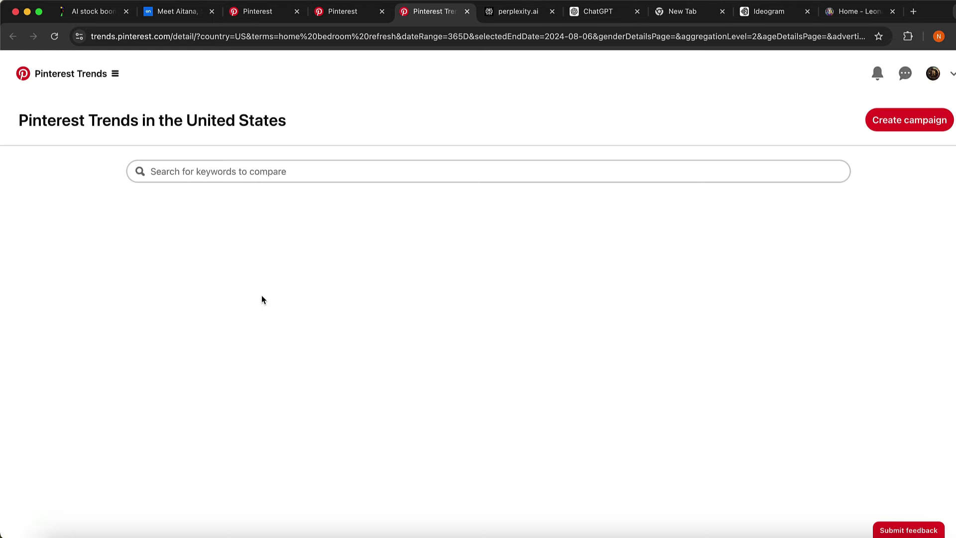
mouse_move(758, 349)
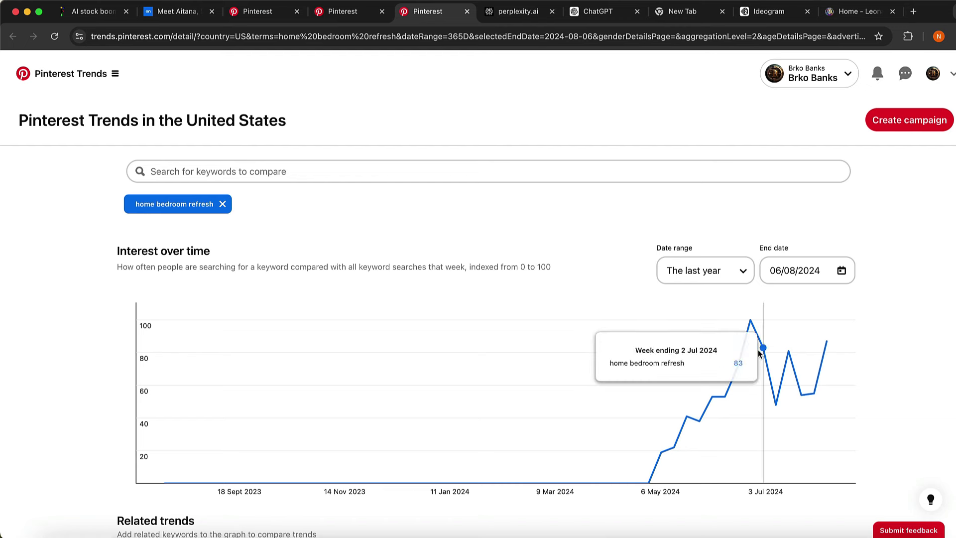
mouse_move(827, 322)
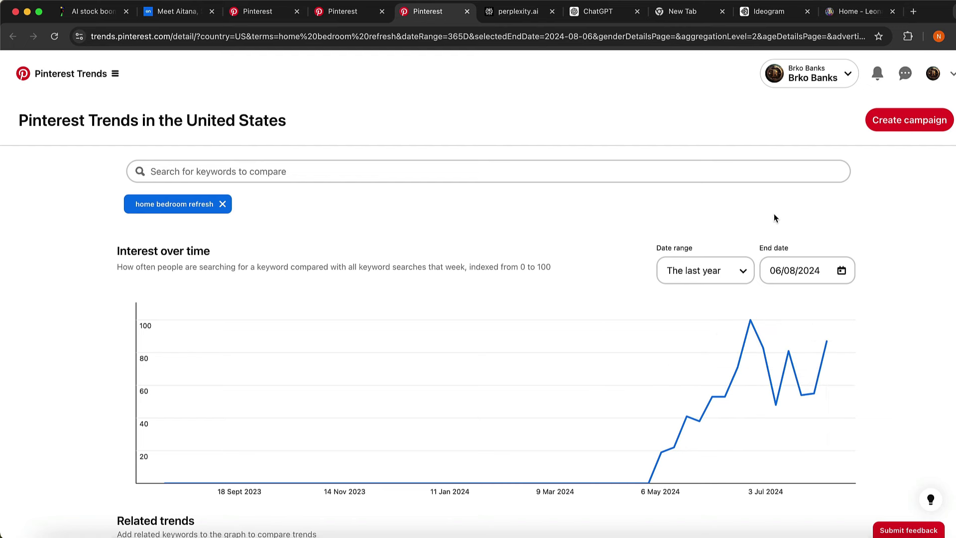
scroll(773, 215, "down", 2)
scroll(774, 217, "down", 7)
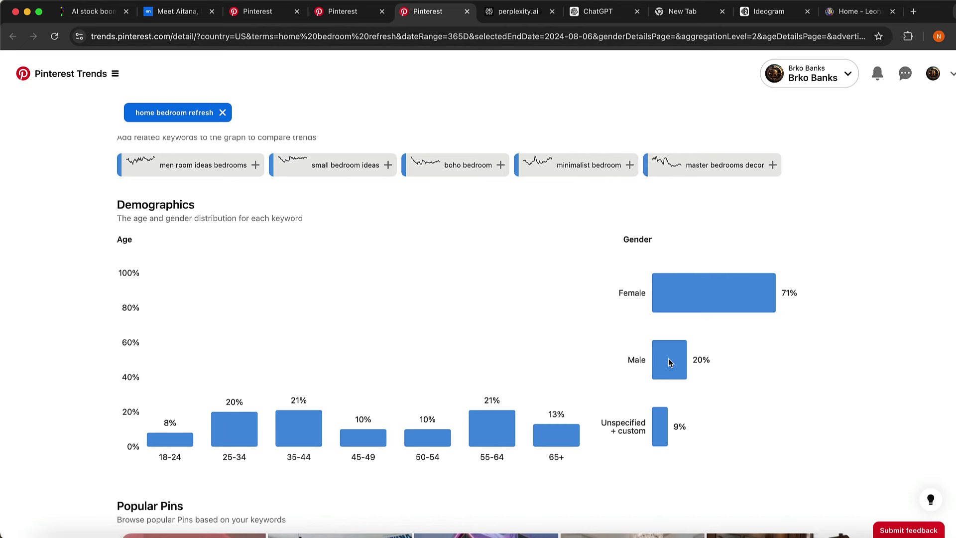
scroll(596, 354, "down", 5)
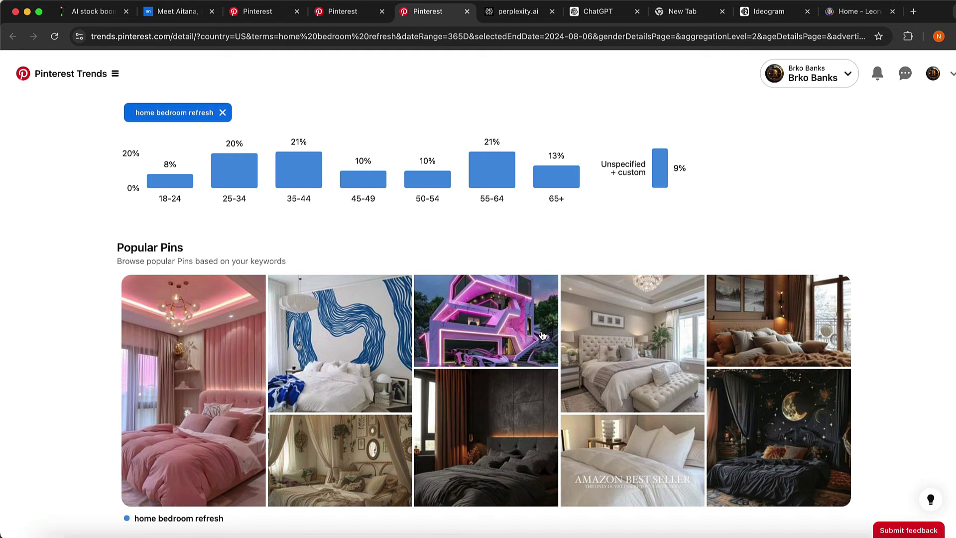
scroll(543, 334, "up", 15)
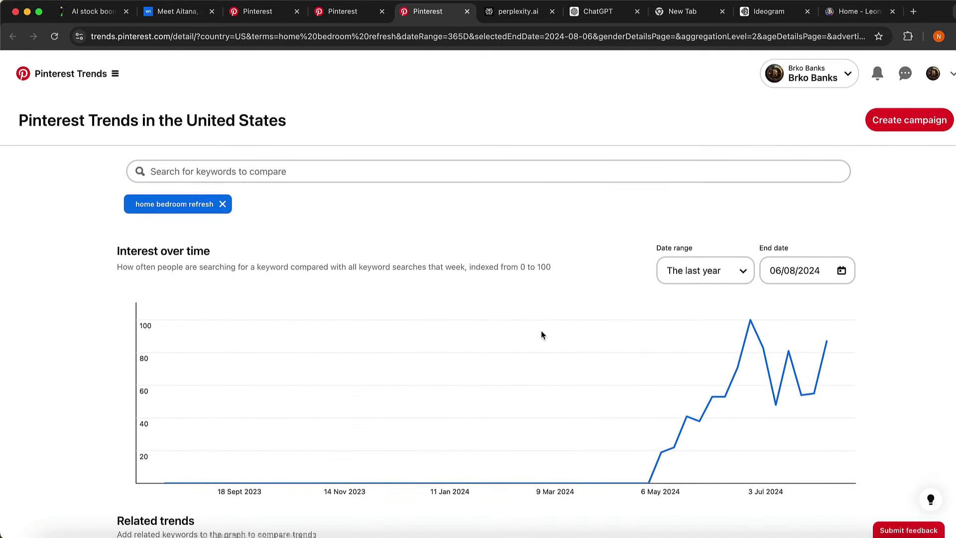
left_click(361, 14)
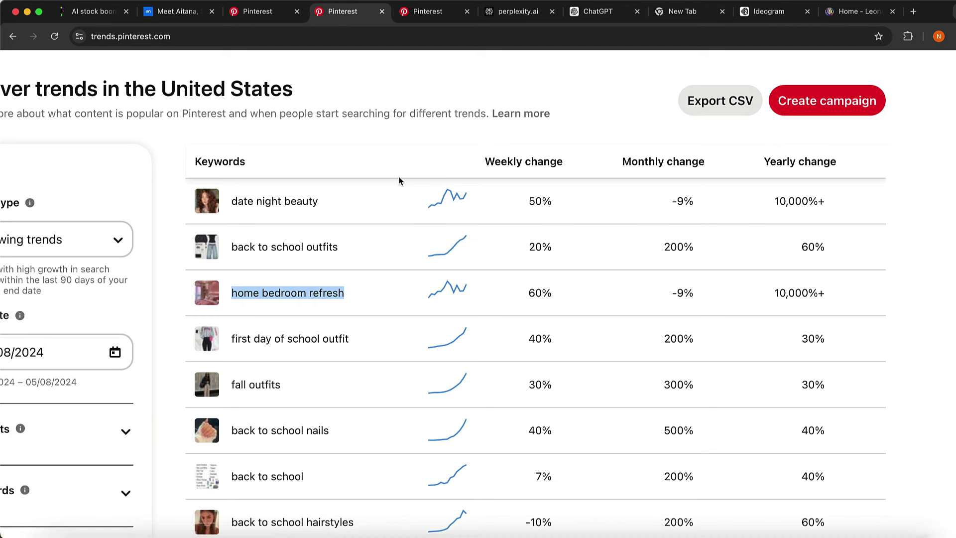
- Switch to Perplexity and submit "can you create long tail keyword for my pinterest post? This is keyword: home bedroom refresh"
left_click(499, 15)
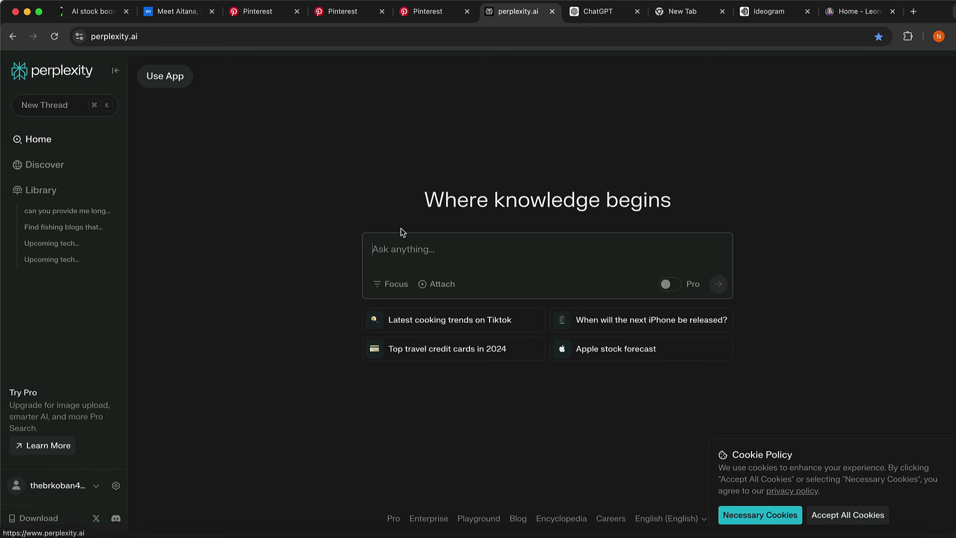
left_click(424, 242)
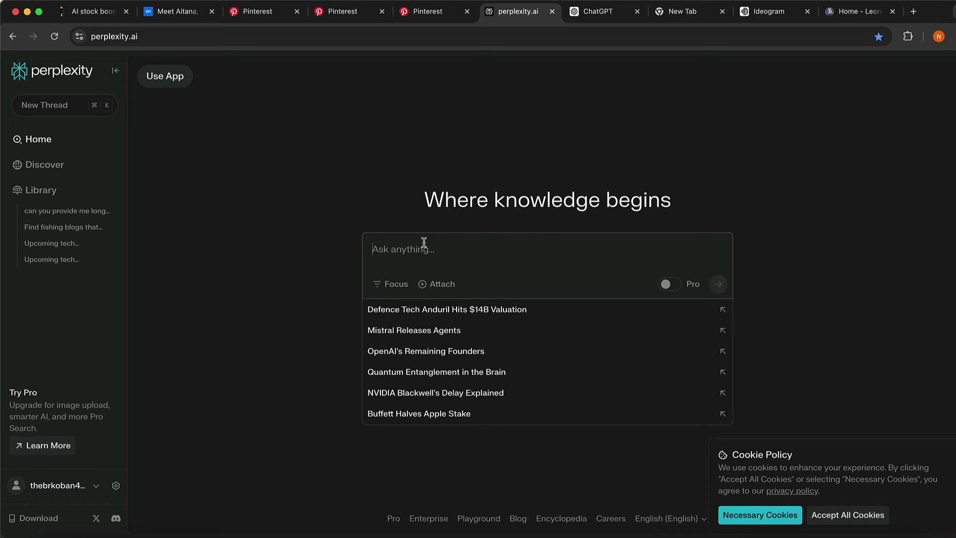
type("can you ")
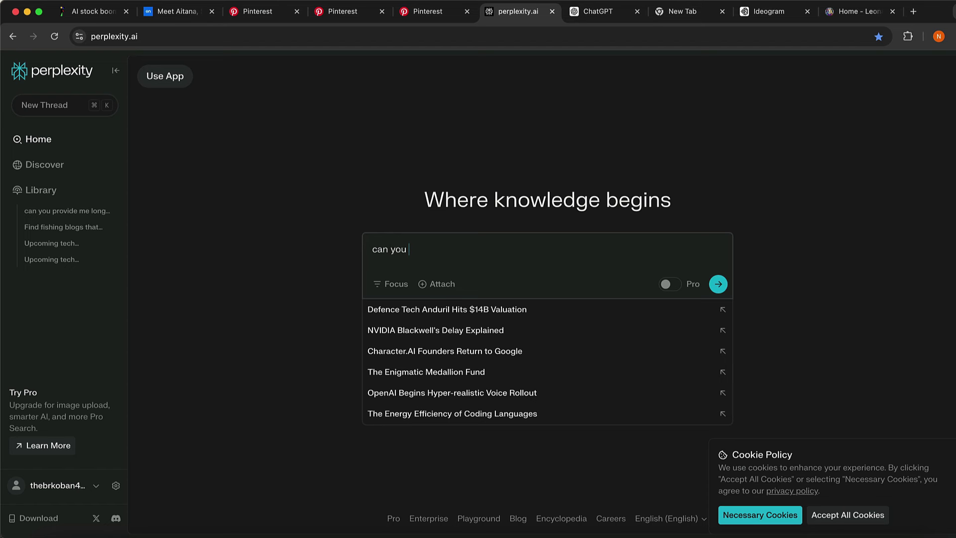
type("create long tail keywor")
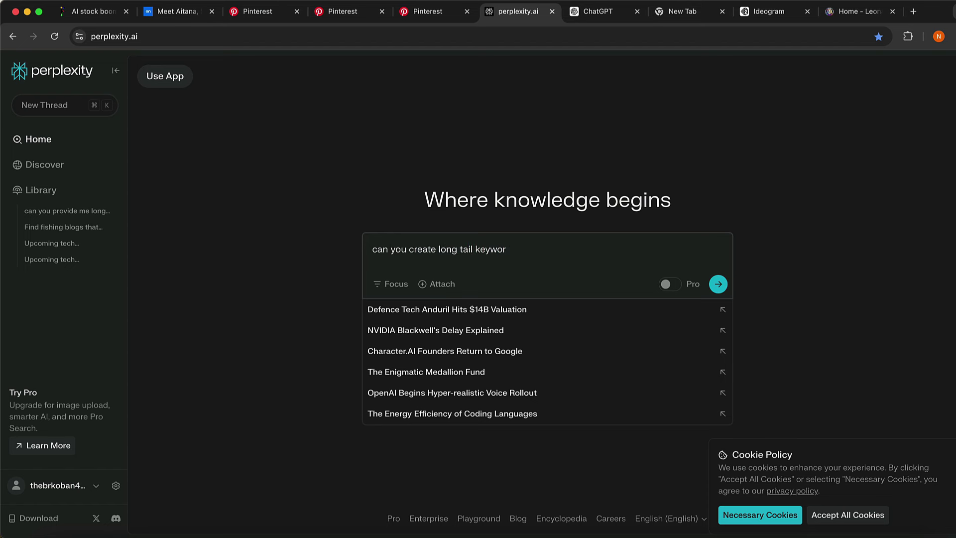
type("d for my pinterest post? This is keyword:")
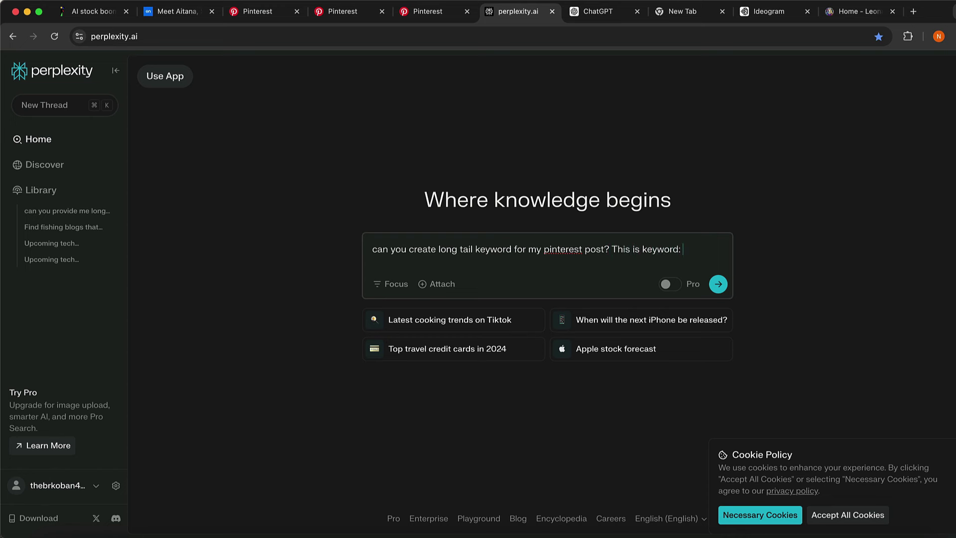
key("super+v")
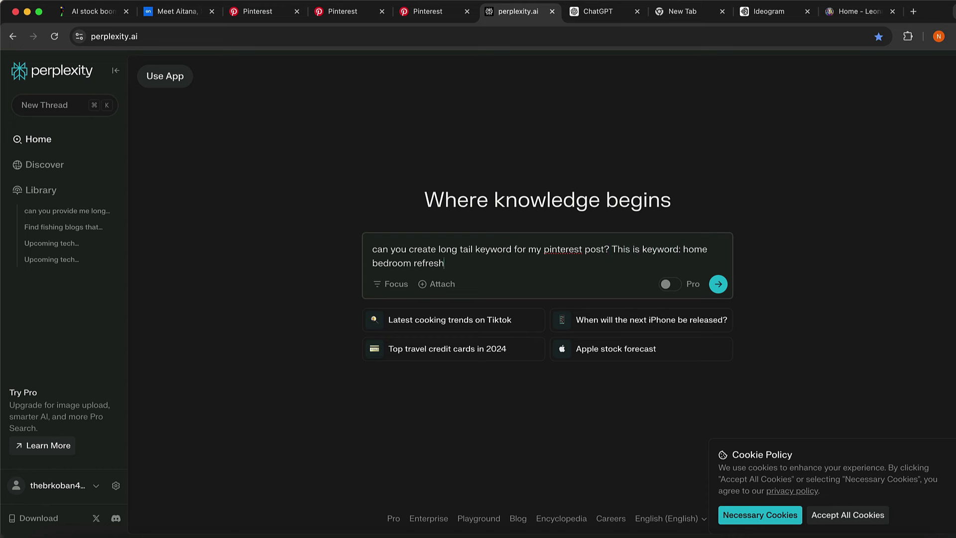
left_click(718, 284)
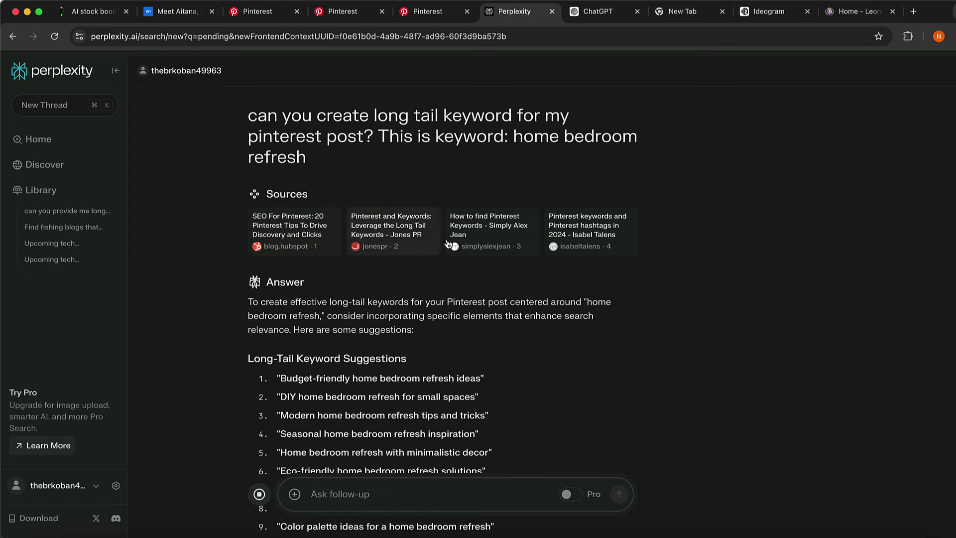
- Examine the long-tail keyword suggestions in the answer, starting with "Budget-friendly home bedroom refresh ideas"
scroll(344, 305, "down", 5)
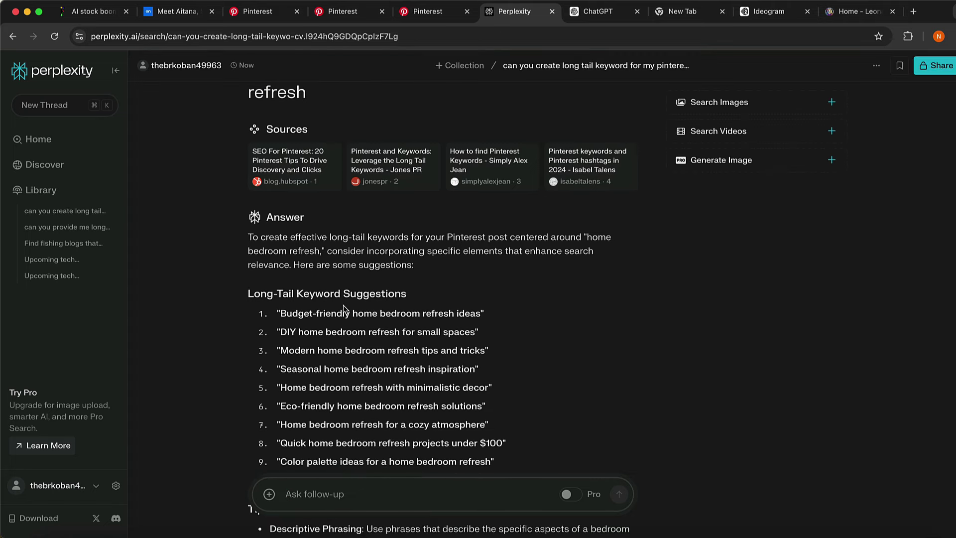
scroll(378, 274, "down", 2)
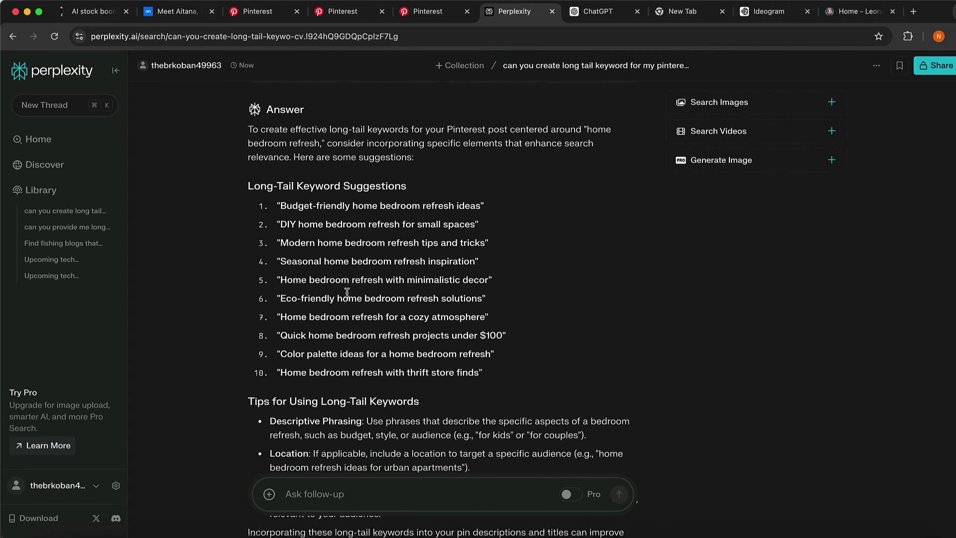
scroll(423, 172, "up", 1)
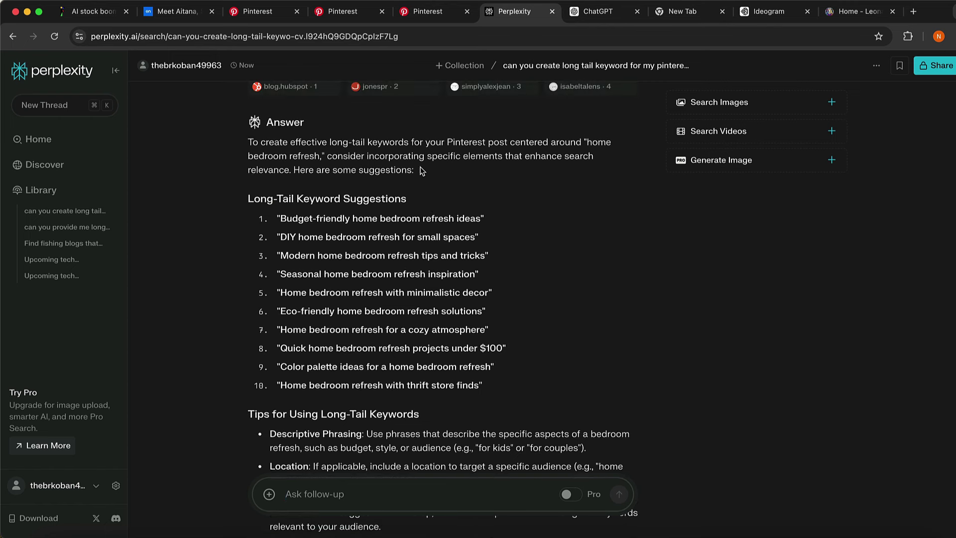
double_click(258, 199)
left_click_drag(259, 199, 404, 197)
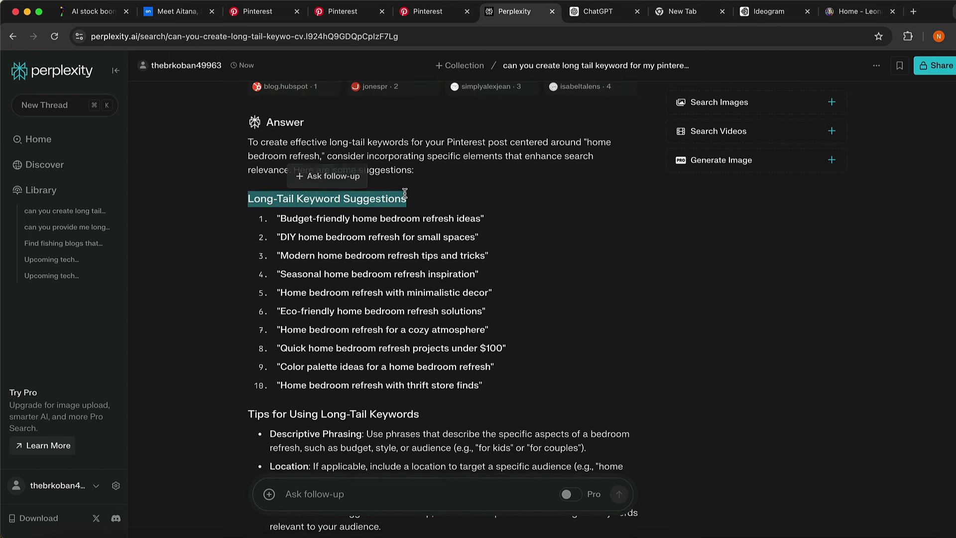
left_click(294, 219)
left_click_drag(294, 218, 448, 222)
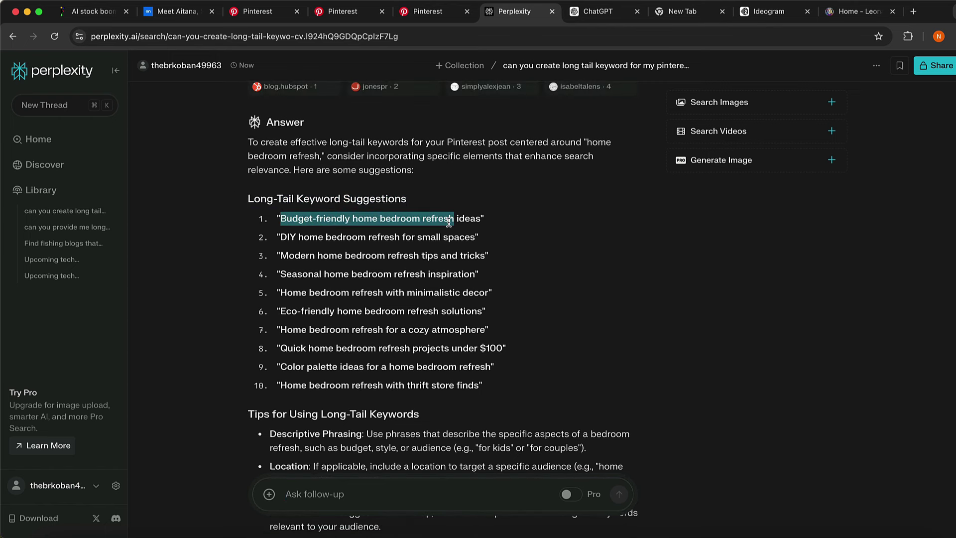
left_click(449, 222)
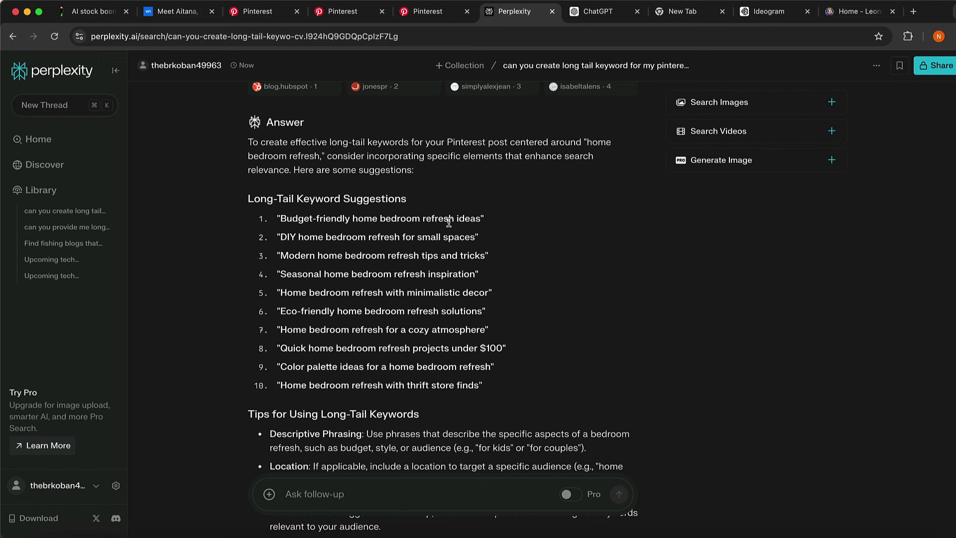
- Compare the first long-tail suggestion, "Budget-friendly home bedroom refresh ideas", with the "home bedroom refresh" keyword in the Pinterest growing trends list
left_click_drag(282, 219, 462, 218)
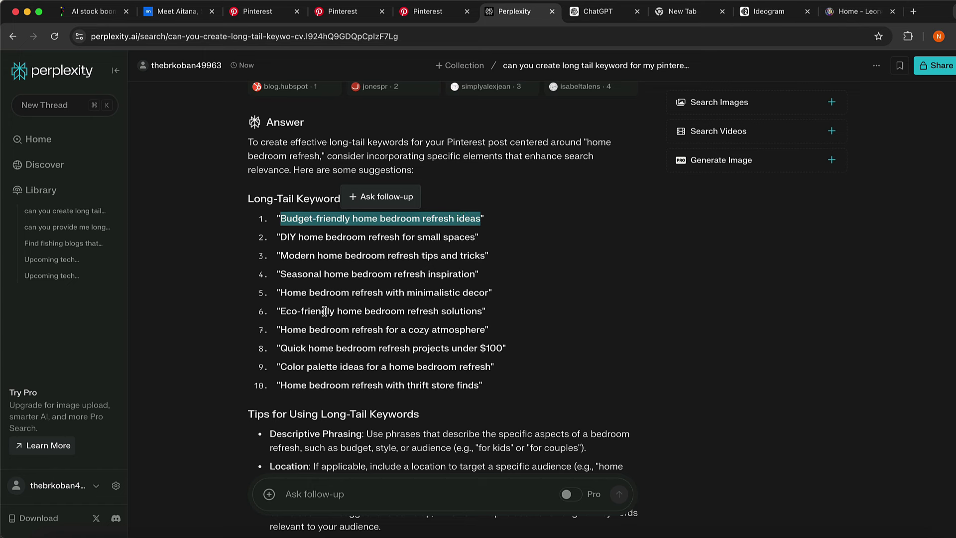
left_click(394, 325)
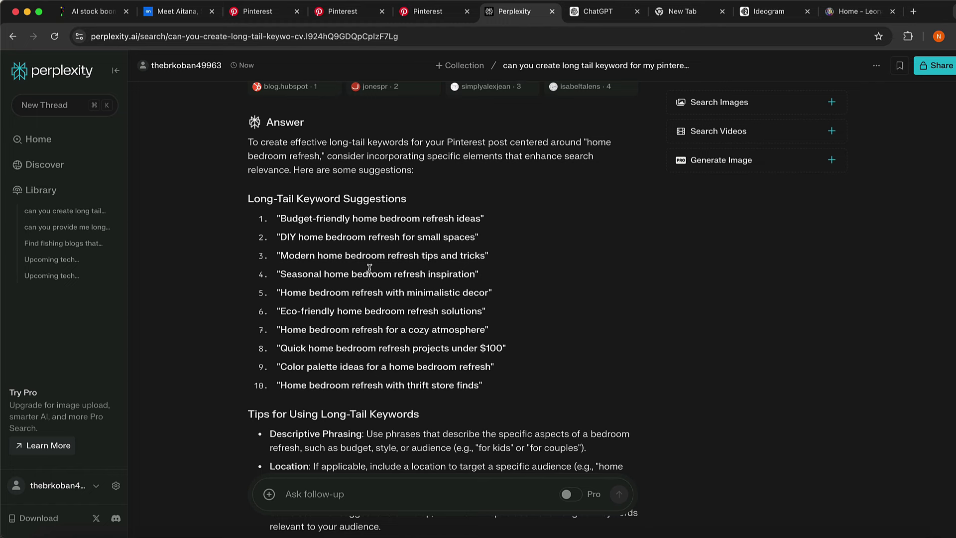
scroll(370, 269, "up", 1)
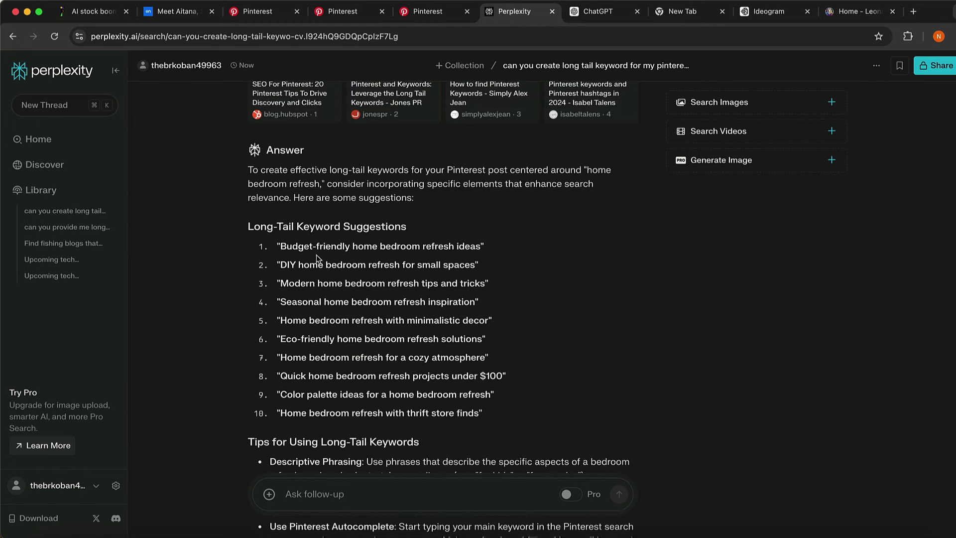
left_click_drag(280, 246, 467, 246)
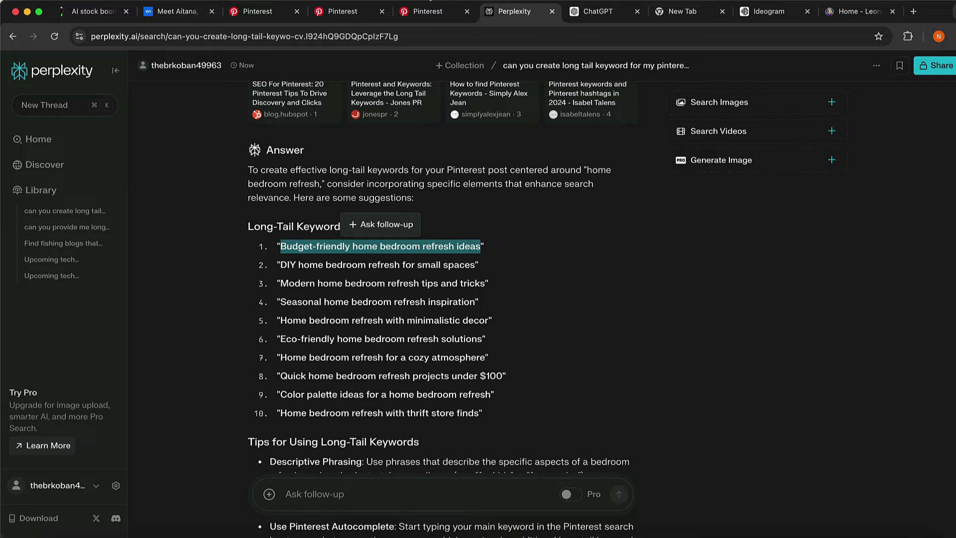
left_click(344, 11)
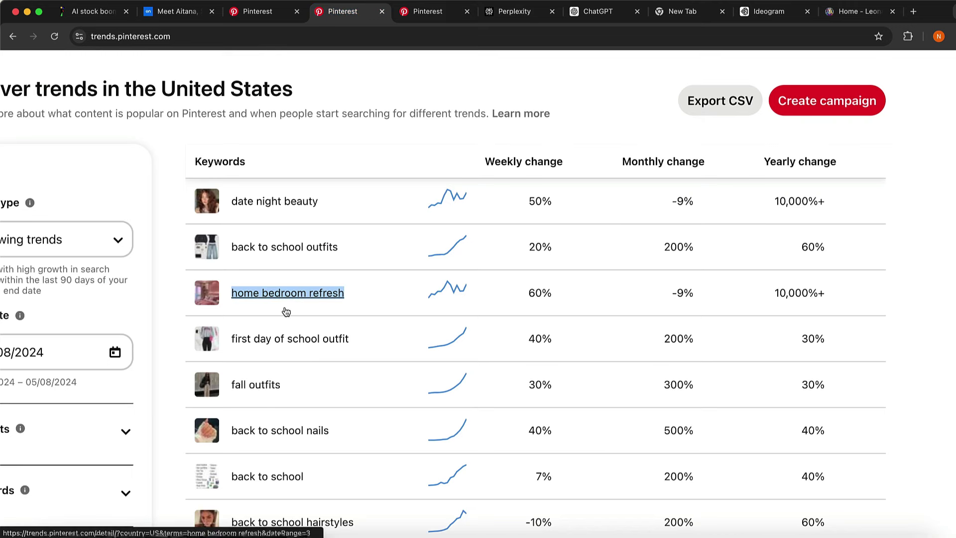
key("super+minus")
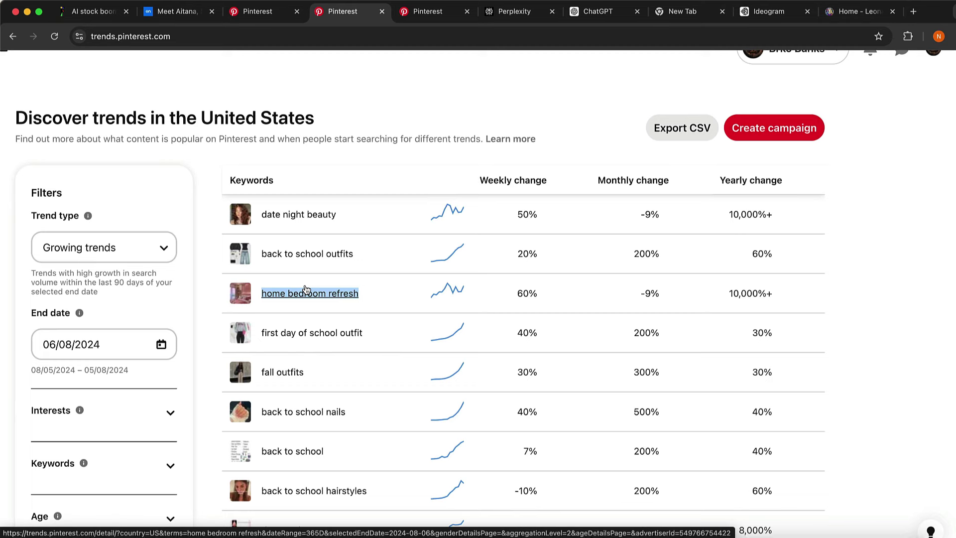
left_click(381, 299)
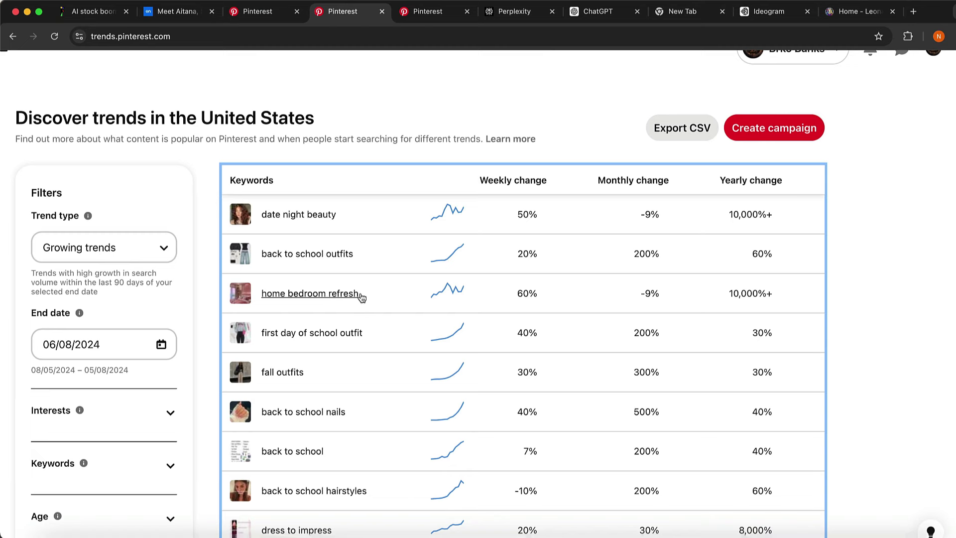
- Return to Perplexity and copy the long-tail keyword "Budget-friendly home bedroom refresh ideas" from the answer
left_click(497, 12)
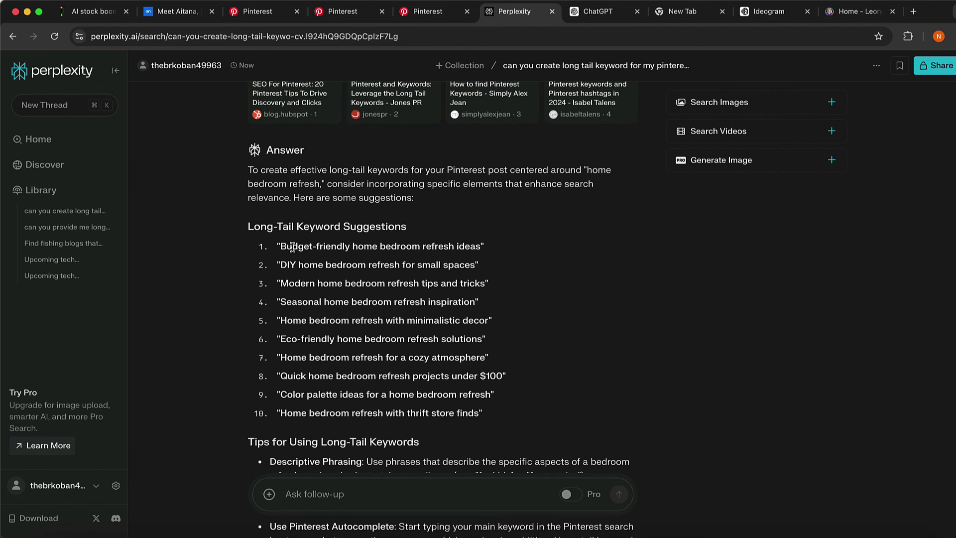
left_click_drag(280, 246, 460, 244)
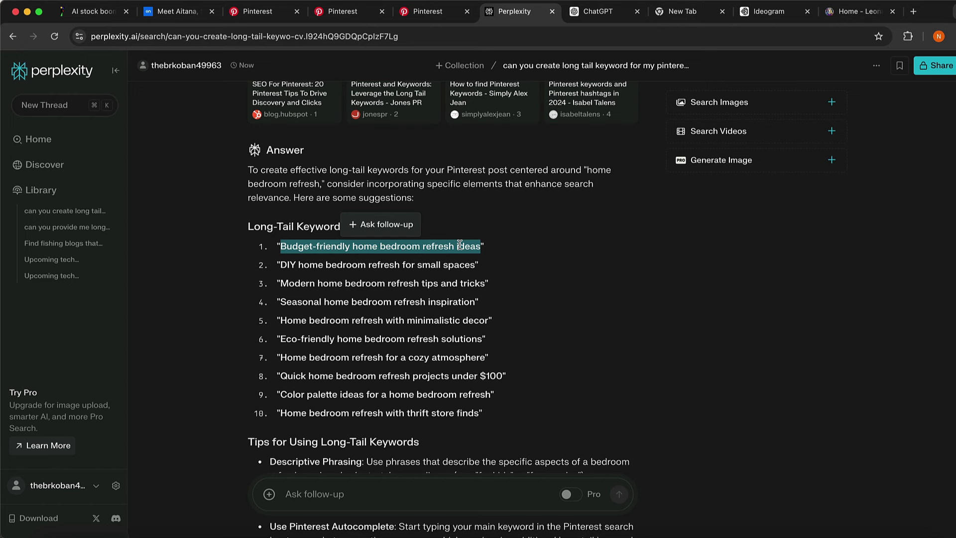
left_click(314, 281)
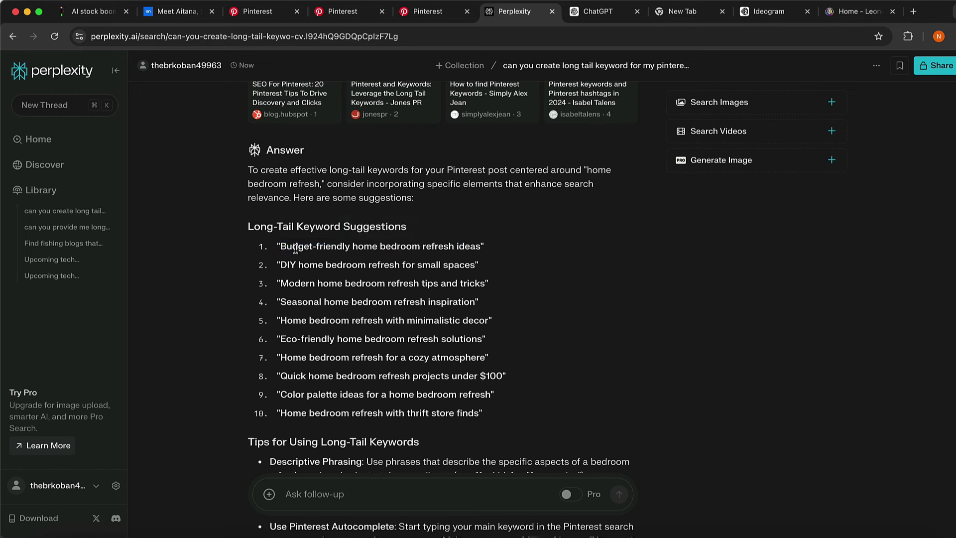
left_click_drag(280, 247, 480, 247)
key("super+c")
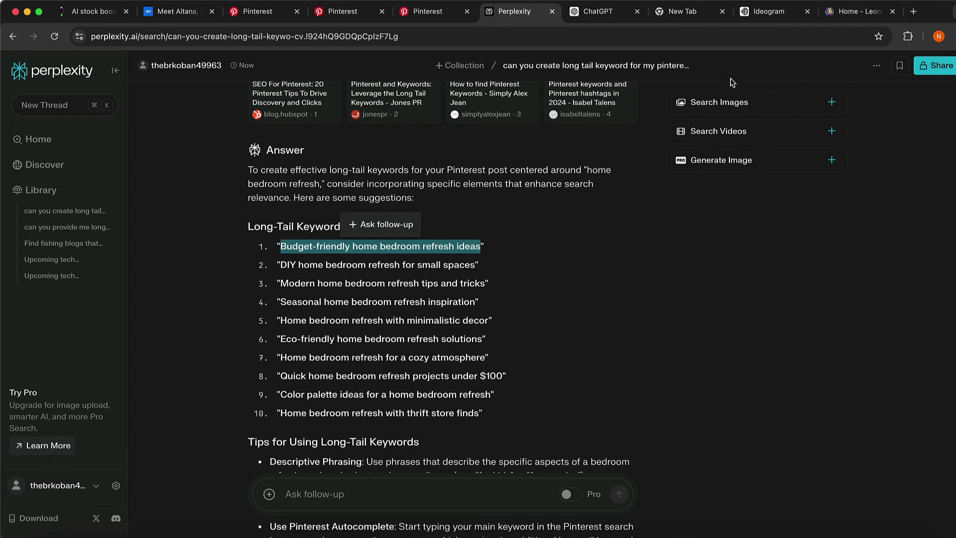
- Switch to Ideogram to look over its image prompt page, and view the Leonardo.Ai home page as an alternative generator
left_click(764, 14)
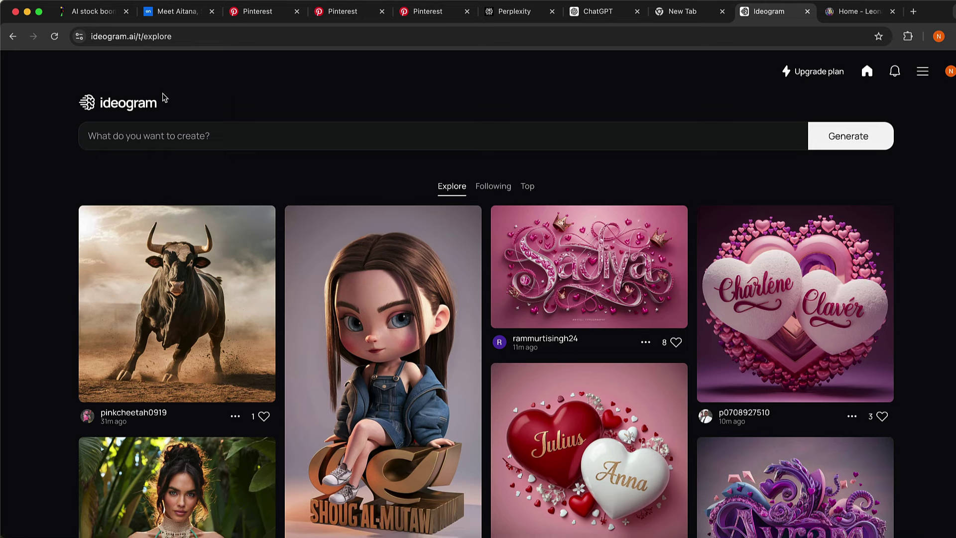
scroll(77, 89, "up", 5)
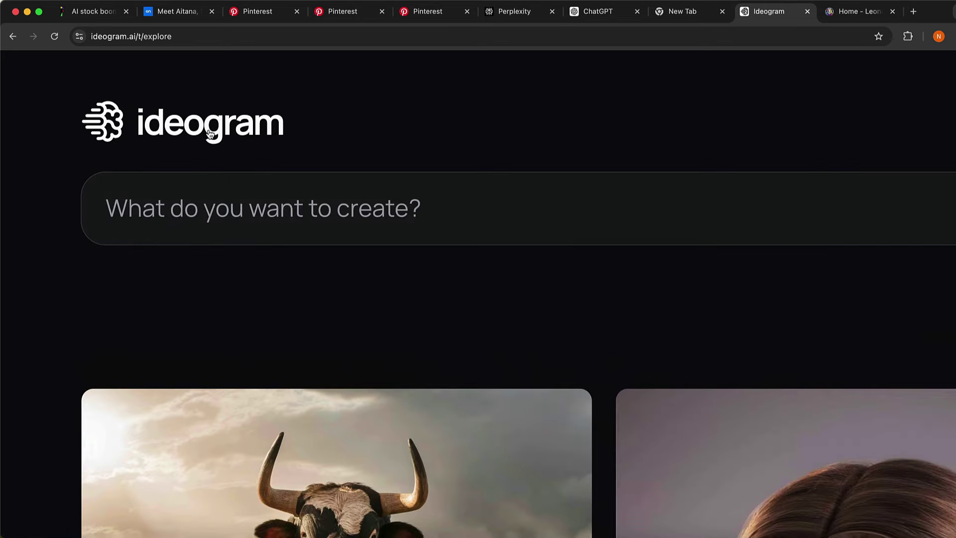
scroll(256, 131, "down", 5)
scroll(269, 164, "down", 2)
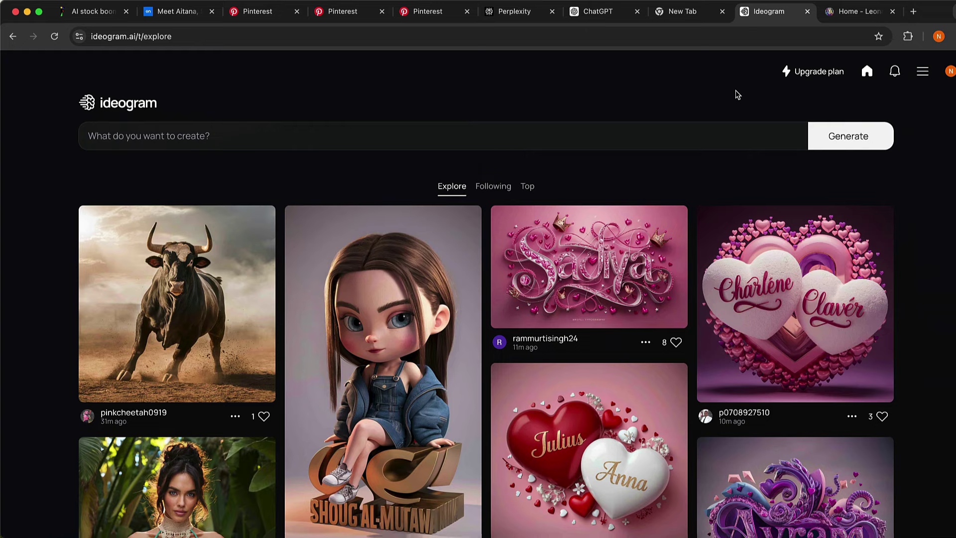
scroll(842, 77, "up", 5)
scroll(840, 74, "down", 5)
left_click(848, 11)
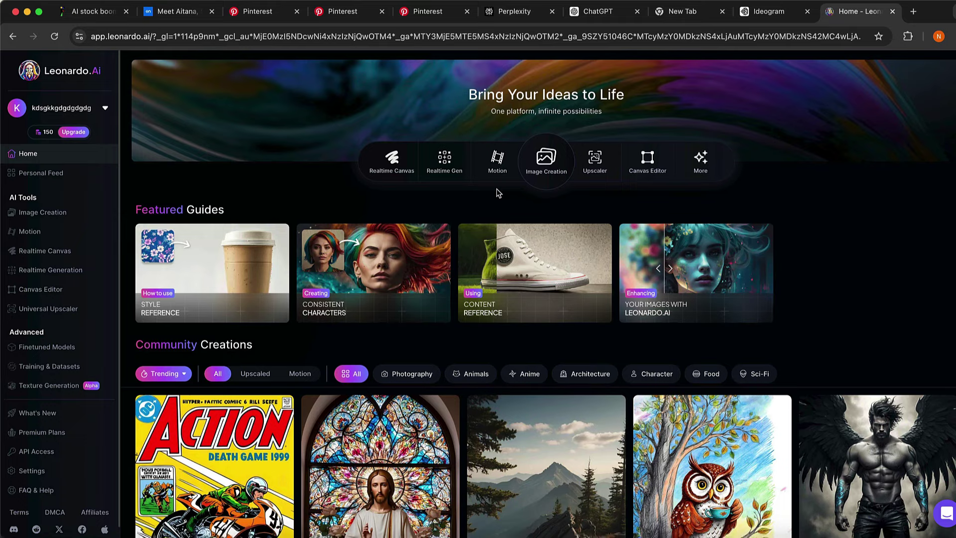
- Return to Ideogram and generate 9:16 images from the prompt "Budget-friendly home bedroom refresh ideas high quality realistic image"
left_click(761, 11)
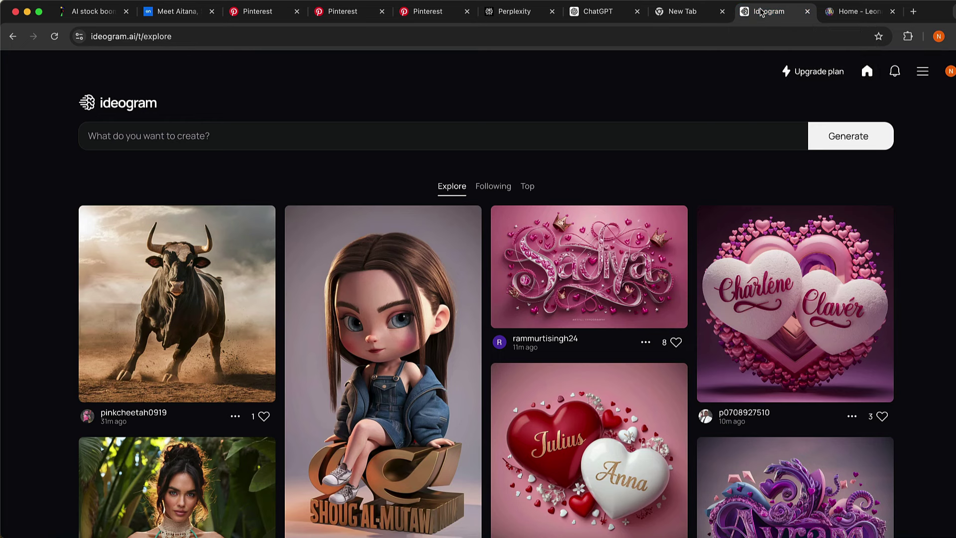
key("super+v")
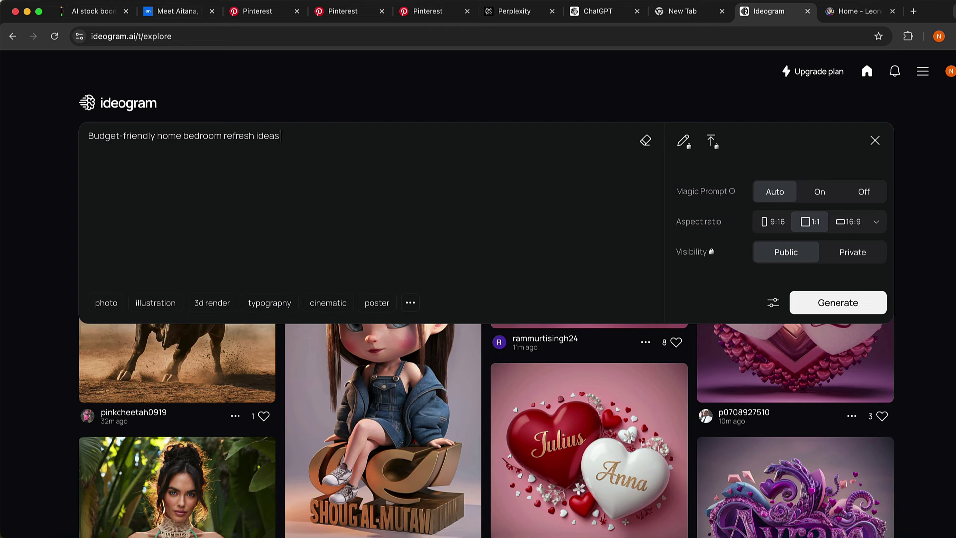
type("high quality realistic imag")
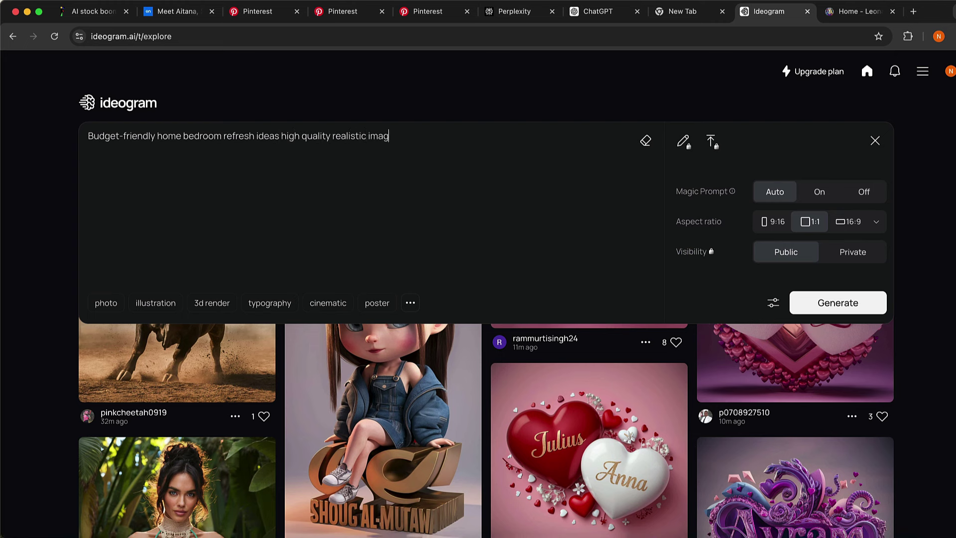
type("e")
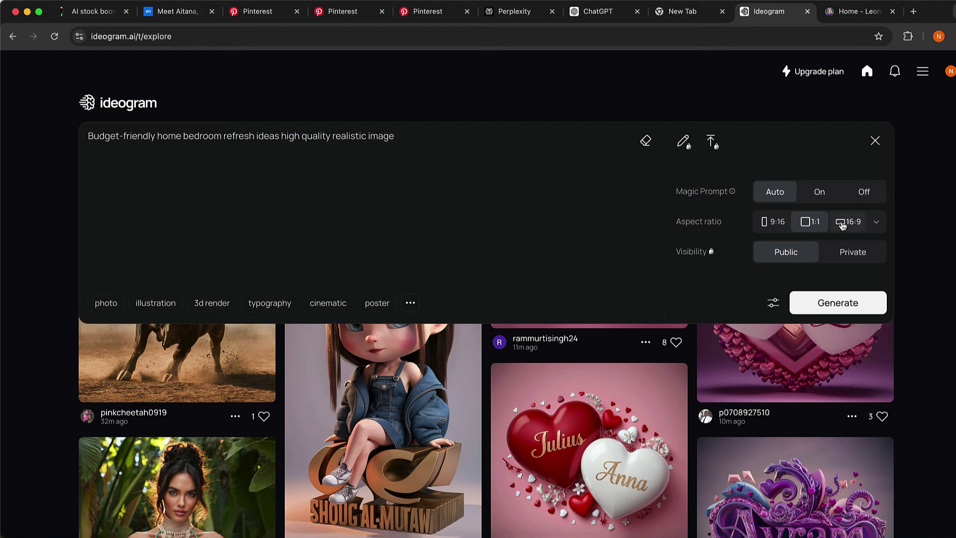
left_click(770, 224)
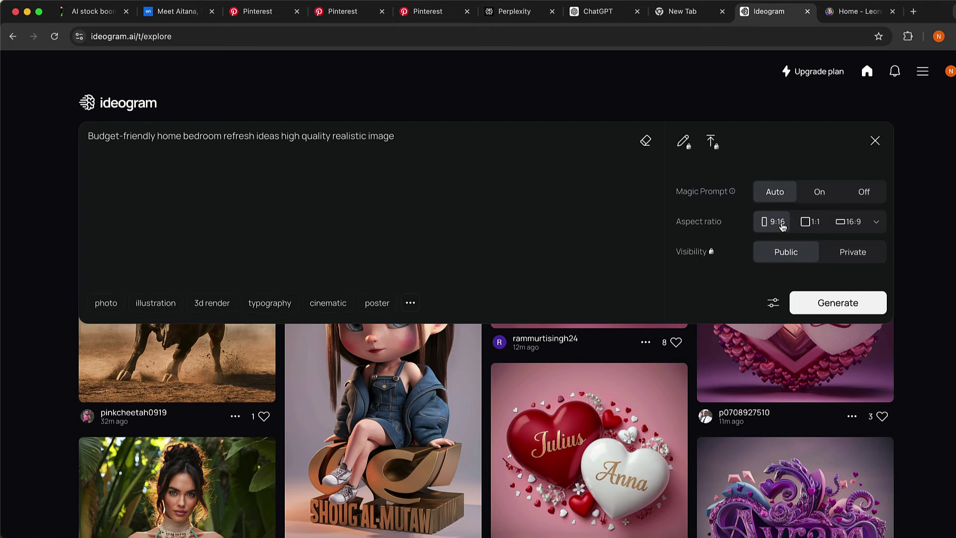
left_click(855, 303)
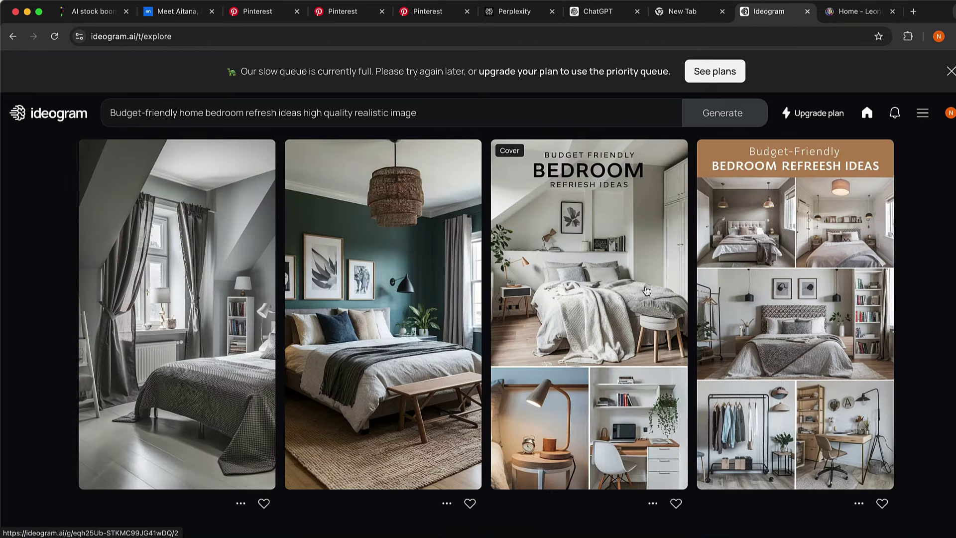
- View the first two generated bedroom images at full size and return to the set of results
left_click(231, 304)
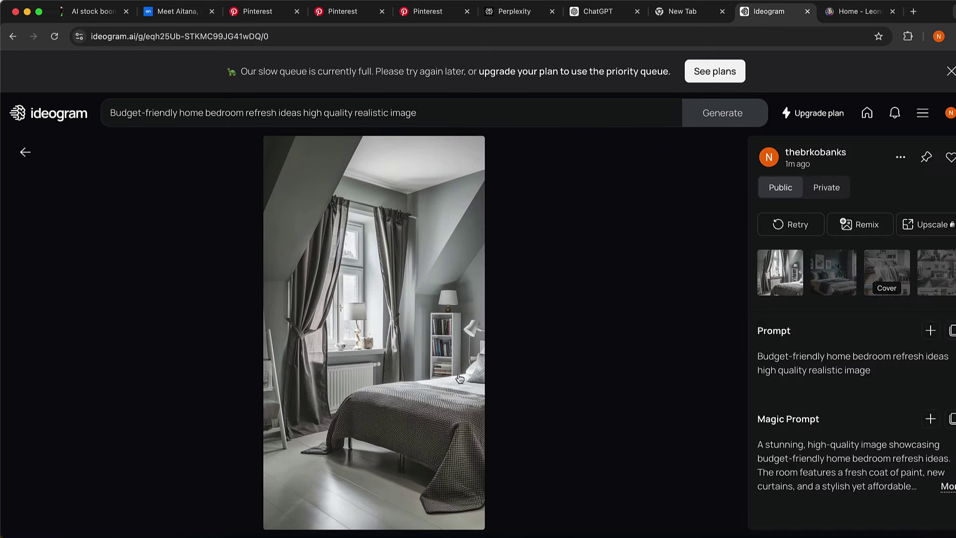
key("Right")
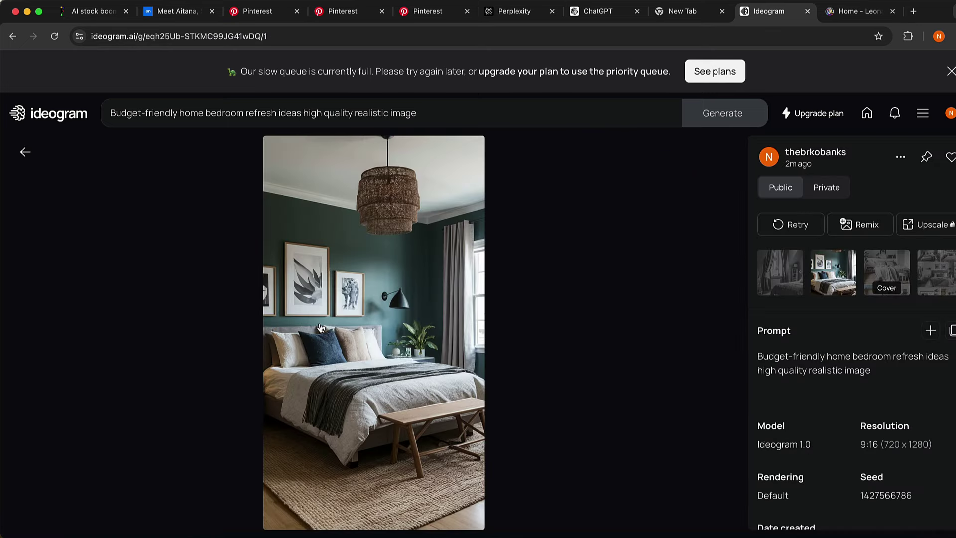
scroll(320, 328, "down", 1)
left_click(24, 153)
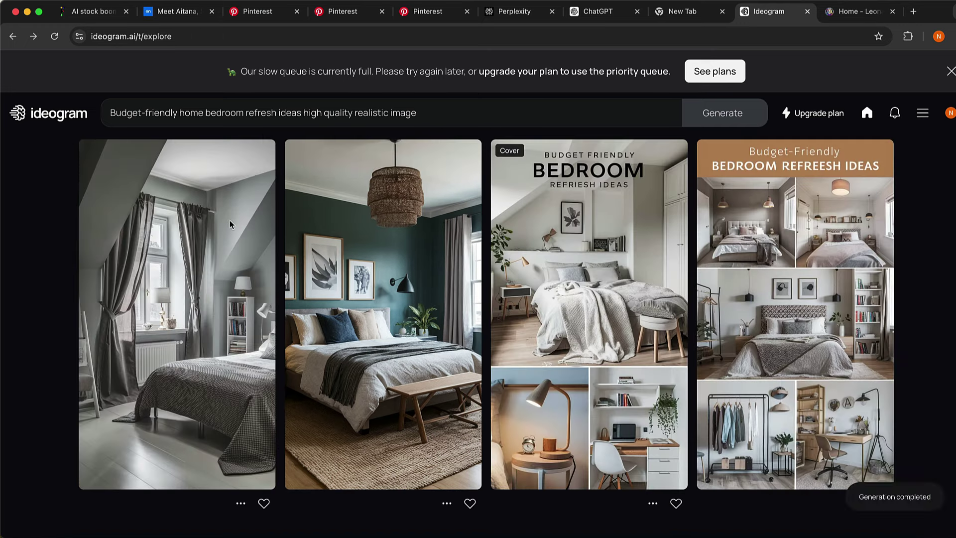
- Download the generated cover image with the bedroom collage, and check the saved WebP file in the Downloads folder
left_click(651, 207)
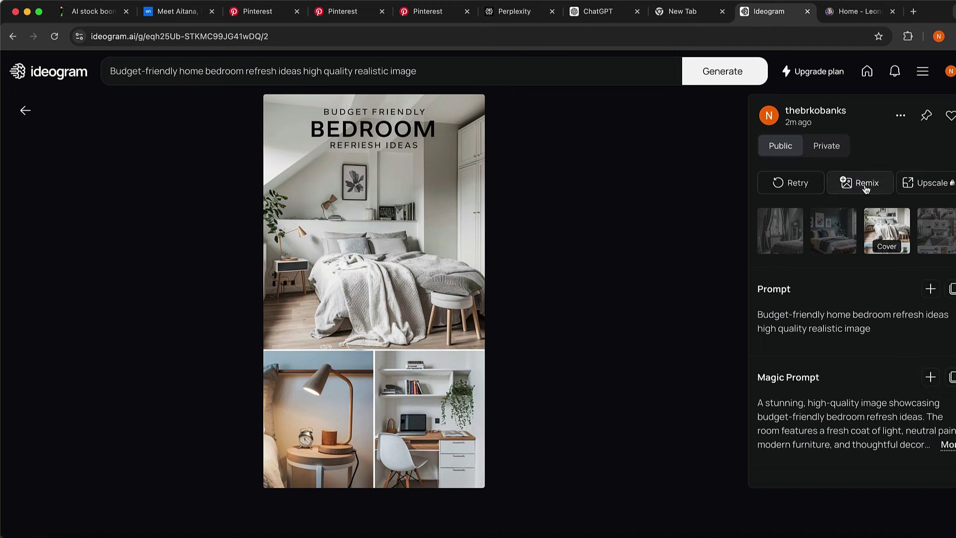
scroll(850, 349, "down", 2)
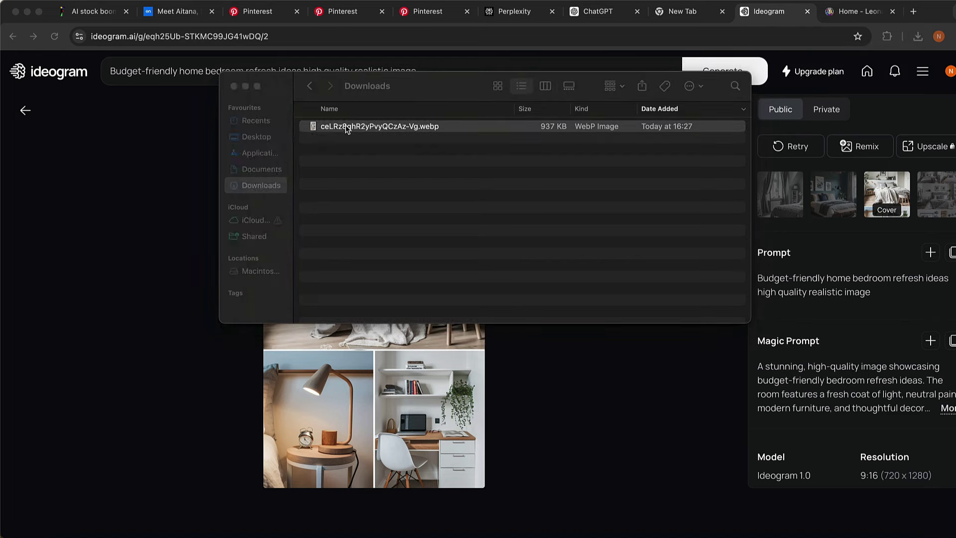
double_click(346, 125)
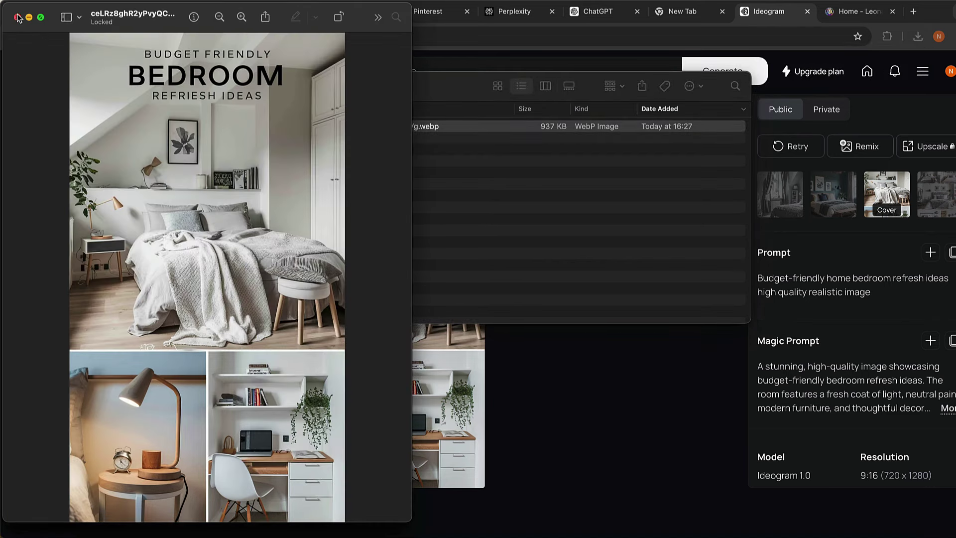
left_click(18, 18)
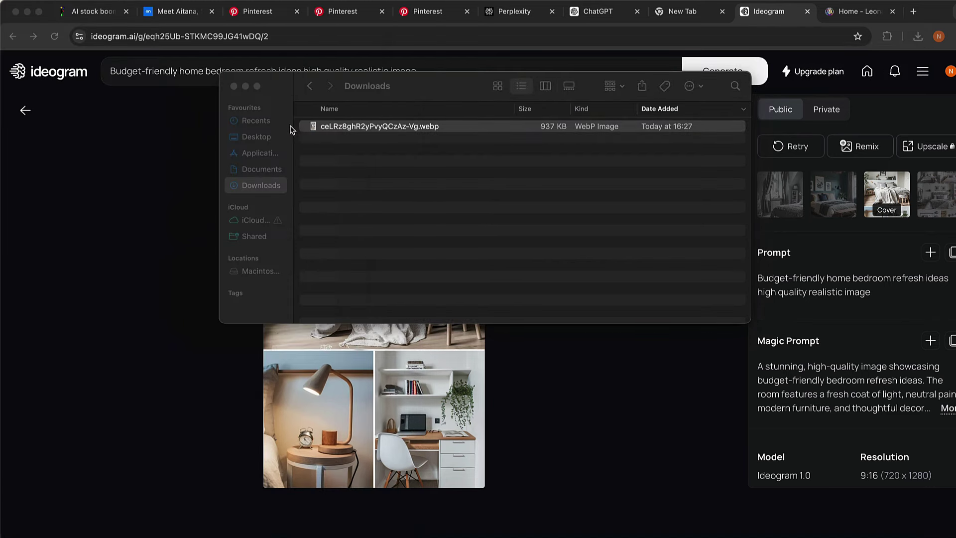
left_click(244, 86)
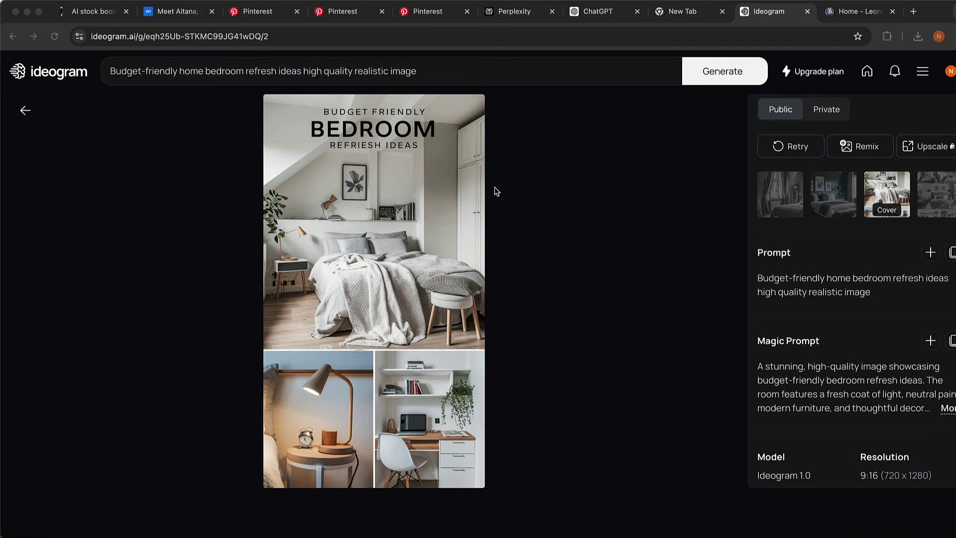
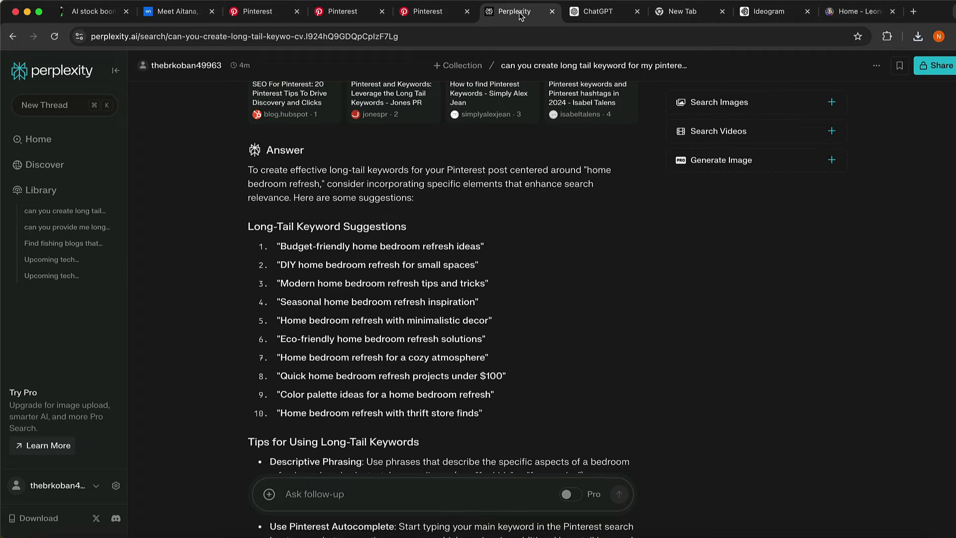
- Switch back to Pinterest and go from the Pin stats page to the home feed
left_click(421, 15)
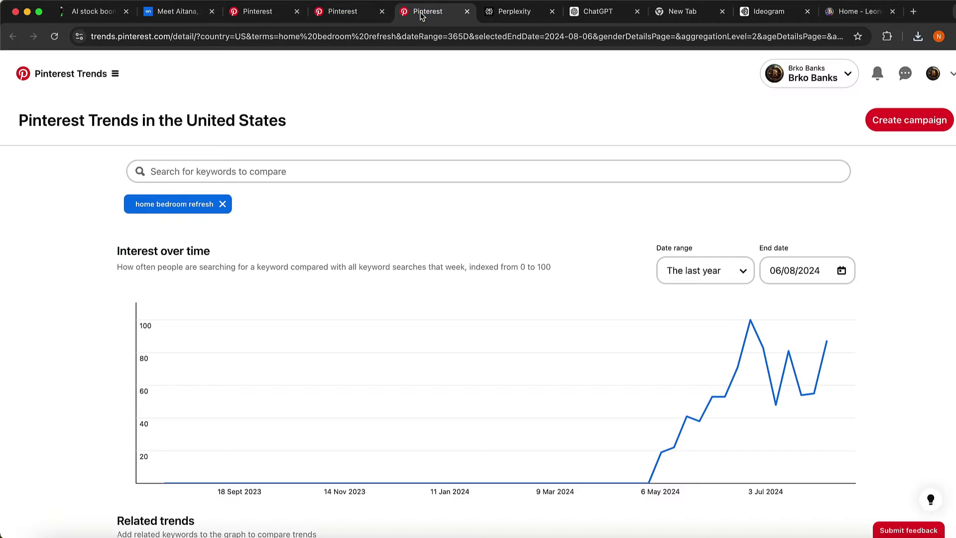
left_click(348, 11)
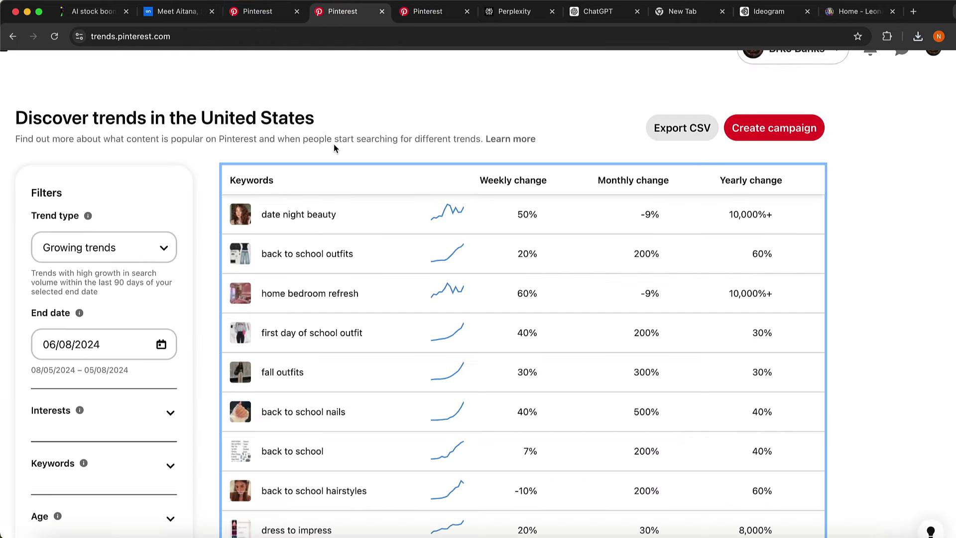
left_click(251, 15)
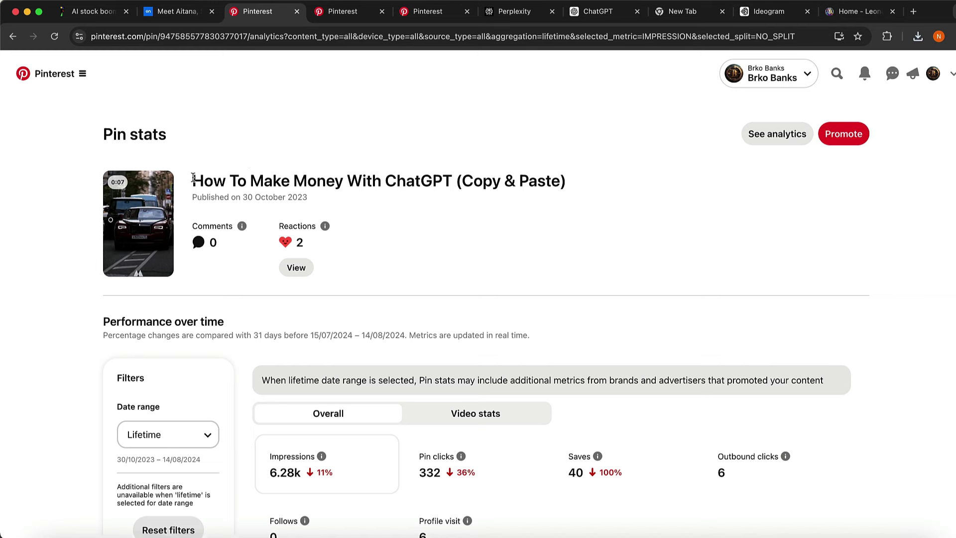
left_click(65, 71)
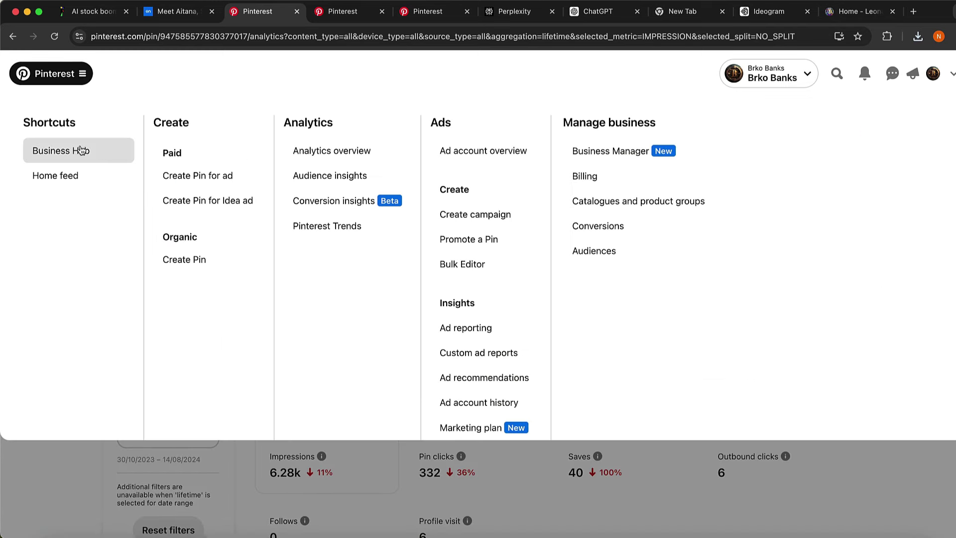
left_click(82, 175)
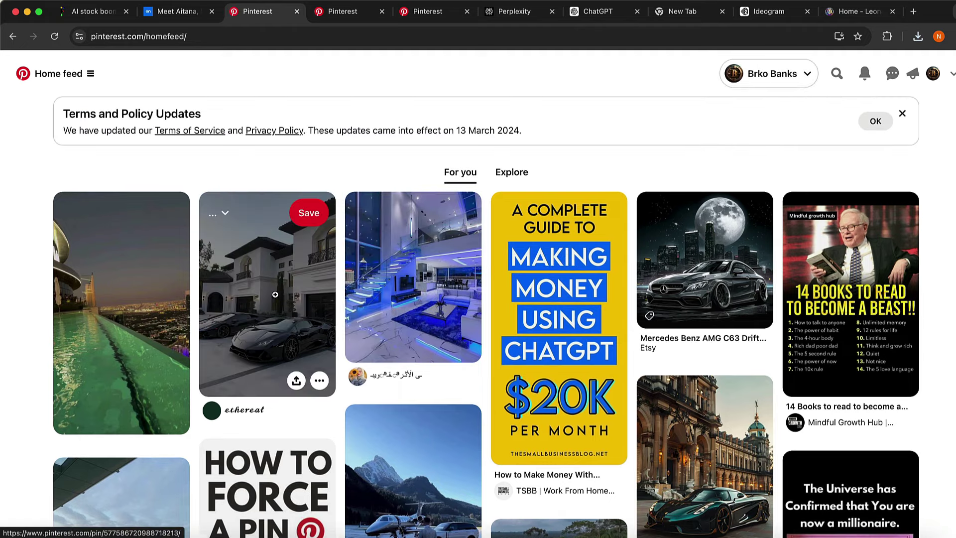
- Examine the mansion-with-cars Pin and the rooftop pool Pin, including the pool Pin's description, and return to the home feed
left_click(273, 298)
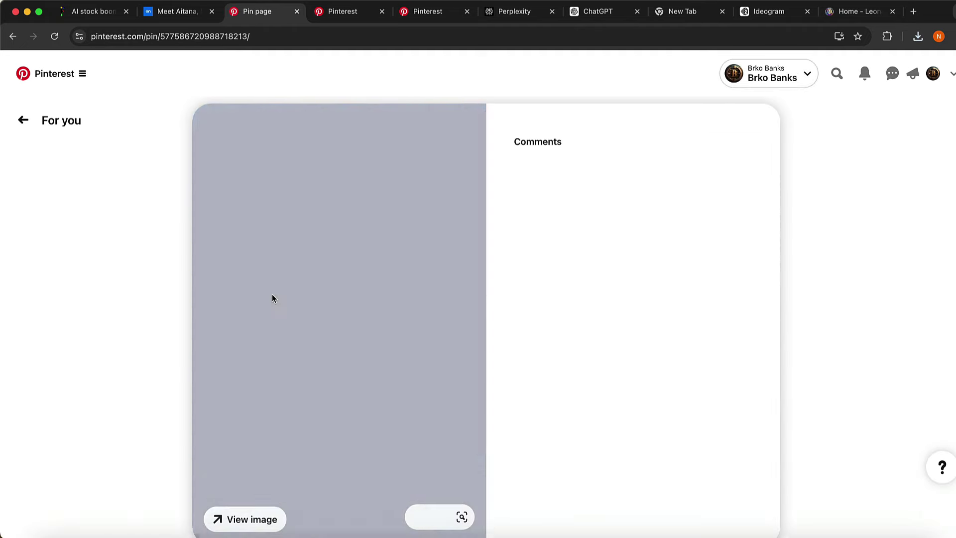
scroll(518, 191, "down", 2)
scroll(518, 191, "down", 1)
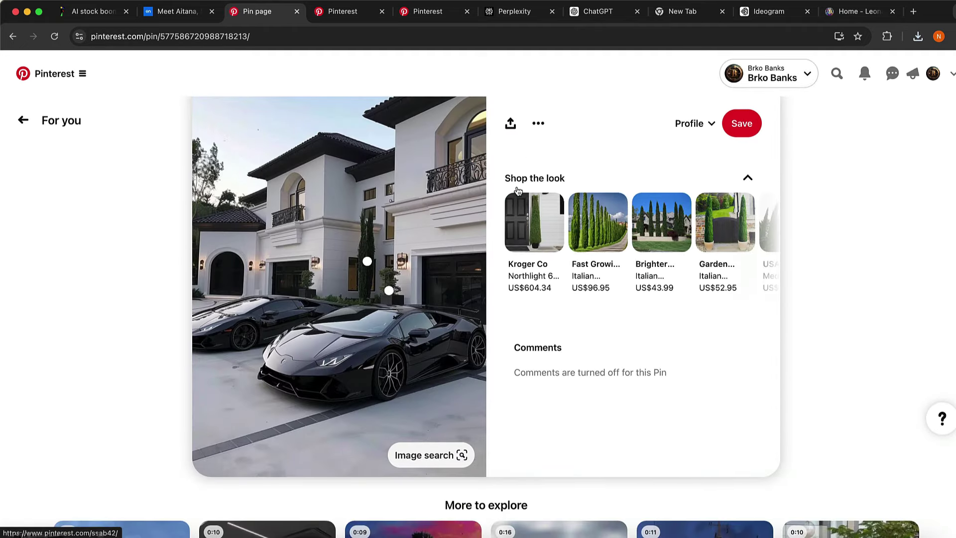
scroll(517, 191, "up", 3)
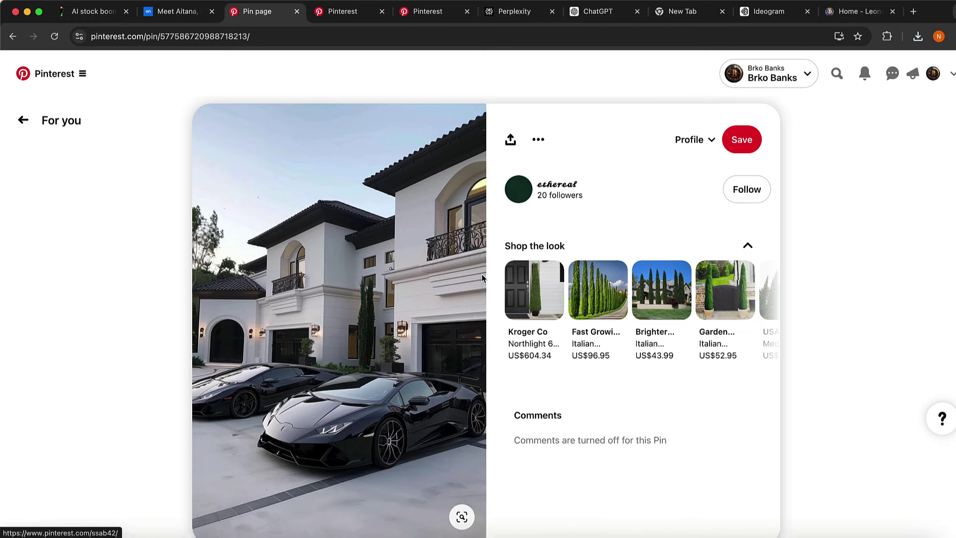
left_click(23, 120)
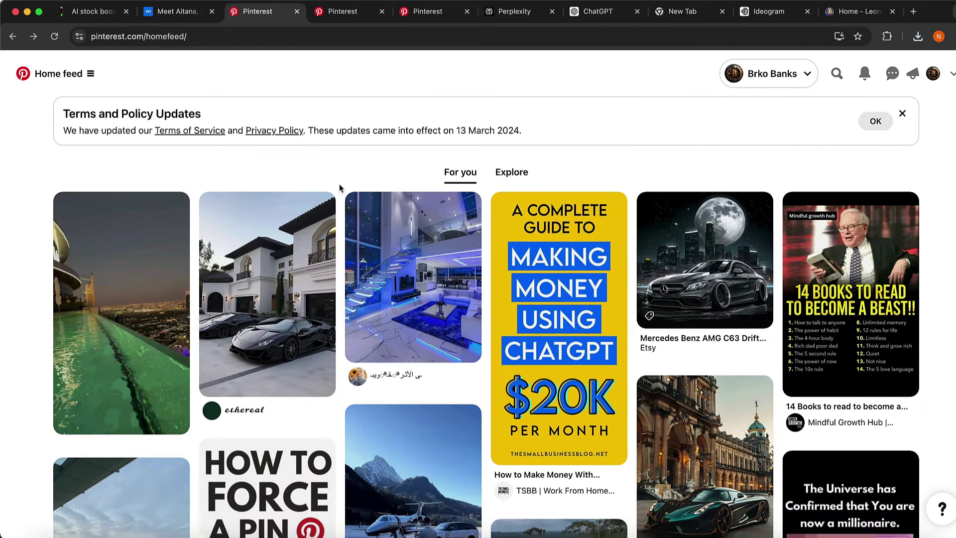
left_click(100, 262)
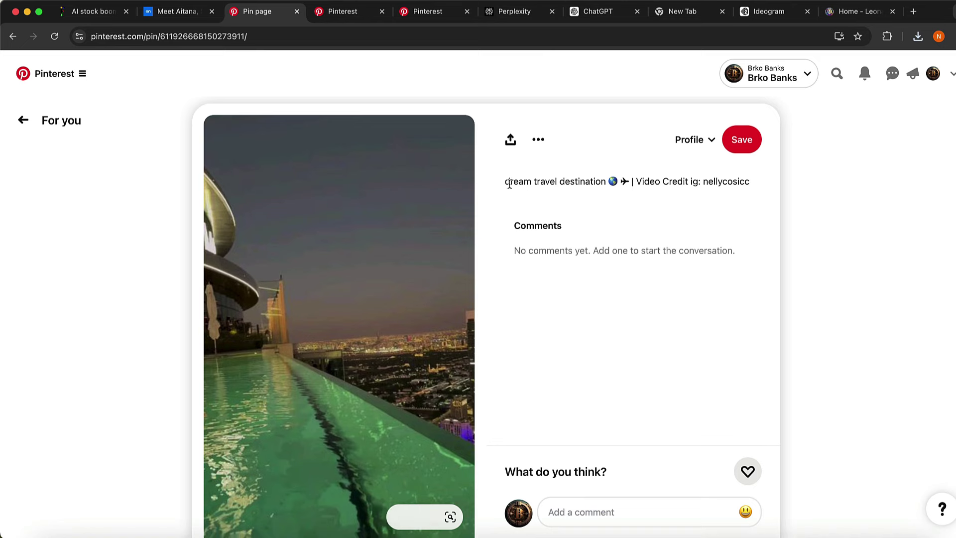
left_click_drag(504, 181, 761, 182)
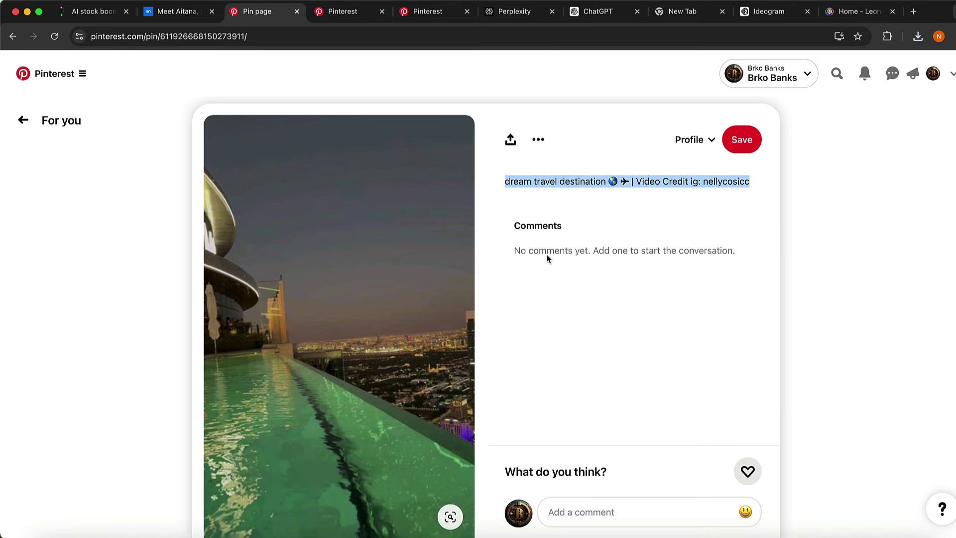
left_click(22, 119)
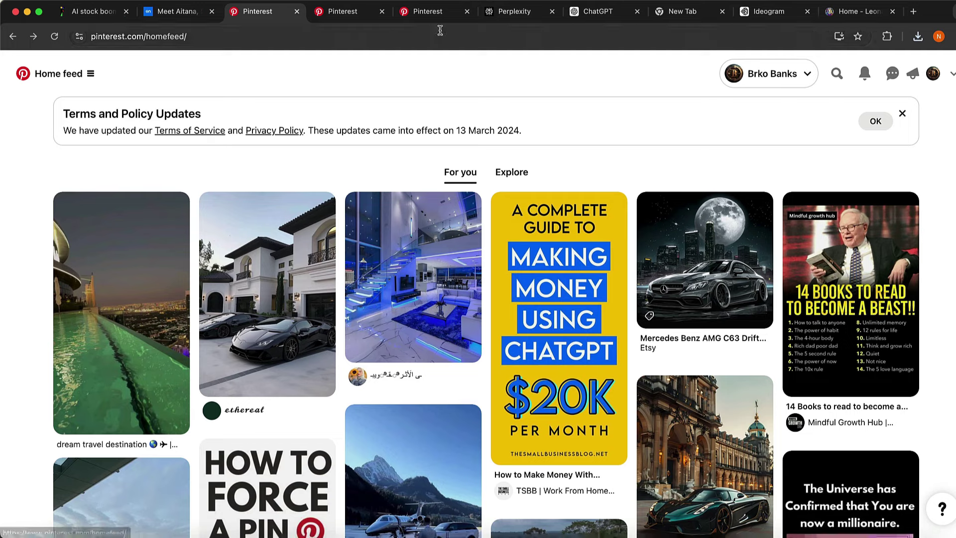
- Copy "Budget-friendly home bedroom refresh ideas" from Perplexity and ask ChatGPT to create a Pinterest post title for that keyword
left_click(597, 14)
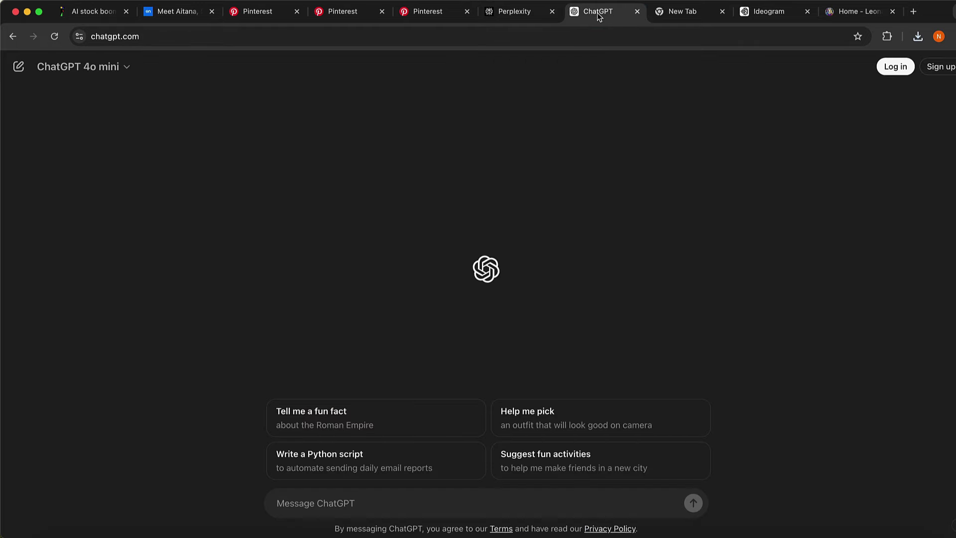
left_click(517, 14)
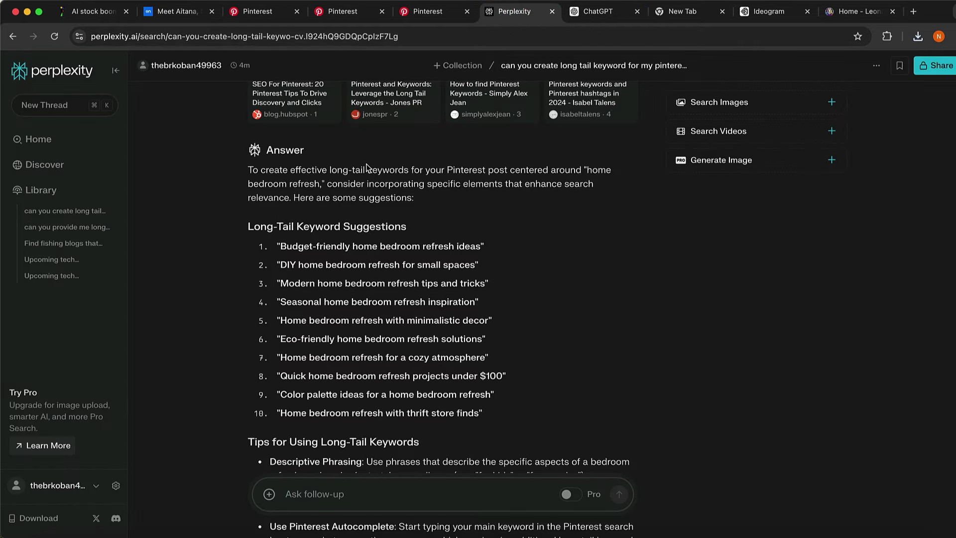
left_click_drag(280, 246, 467, 244)
key("super+c")
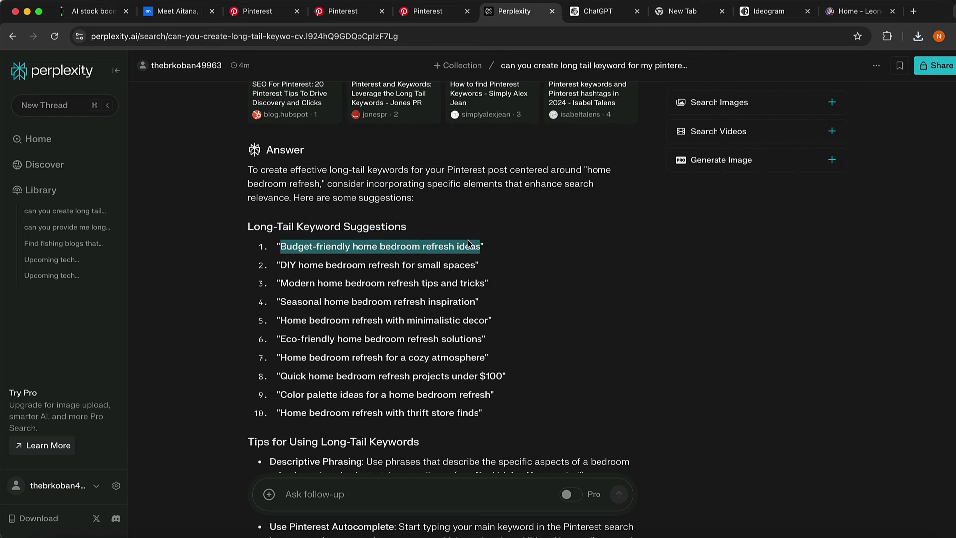
left_click(570, 20)
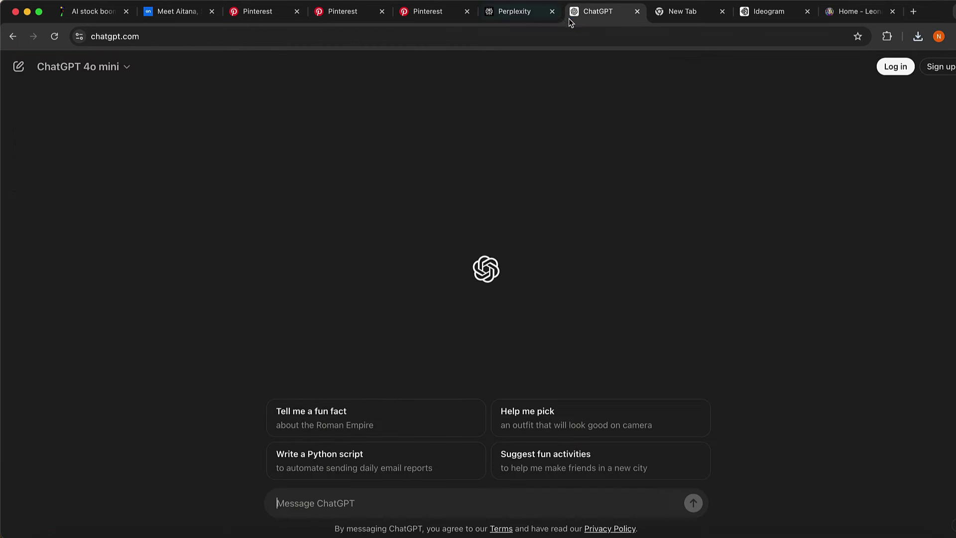
type("can you craete title for my pintersest post? the keyword is:")
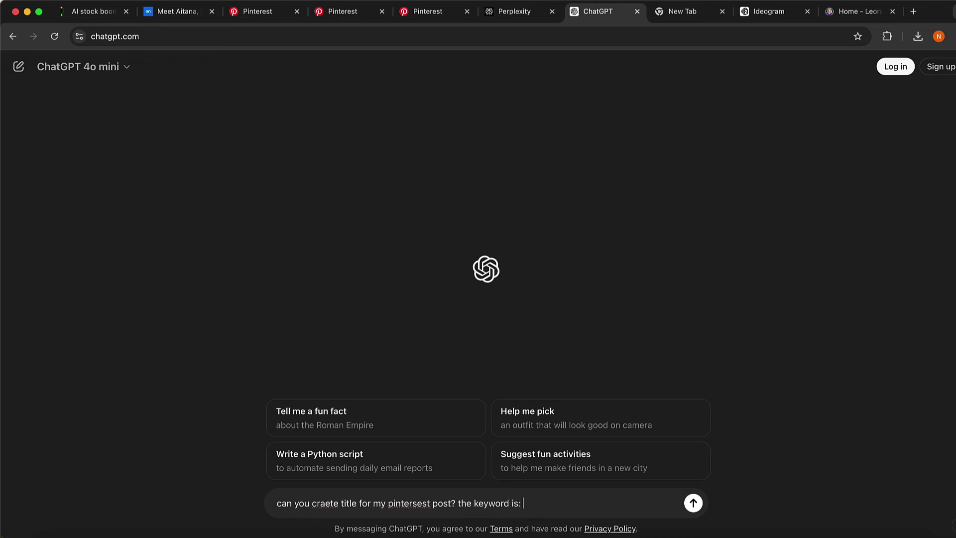
key("super+v")
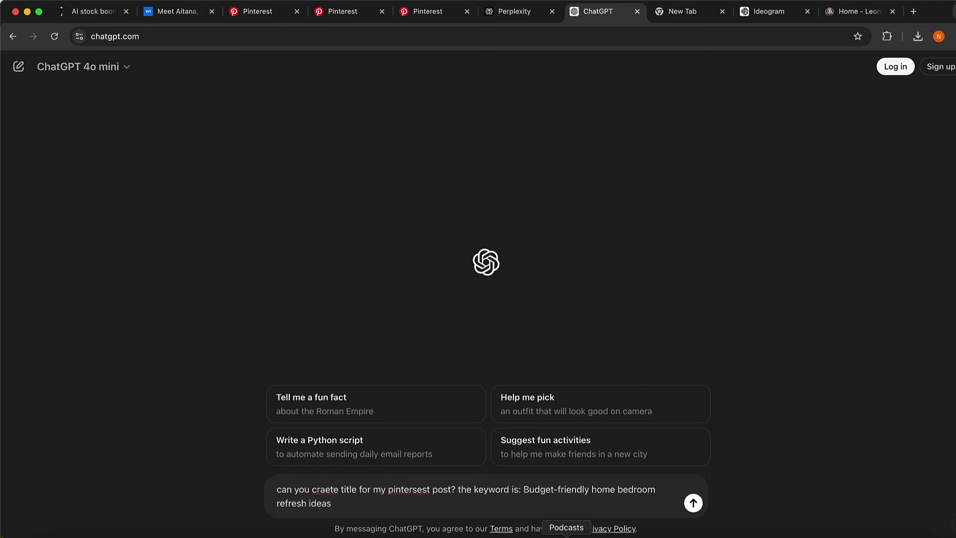
left_click(692, 502)
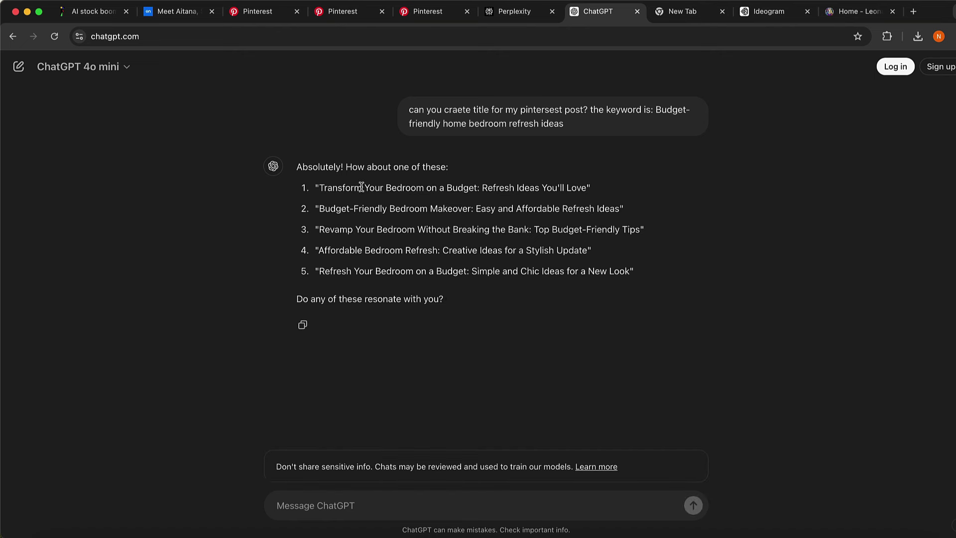
- Ask ChatGPT to also write a description for the post, and go back to the title suggestions
type("can you also write me des")
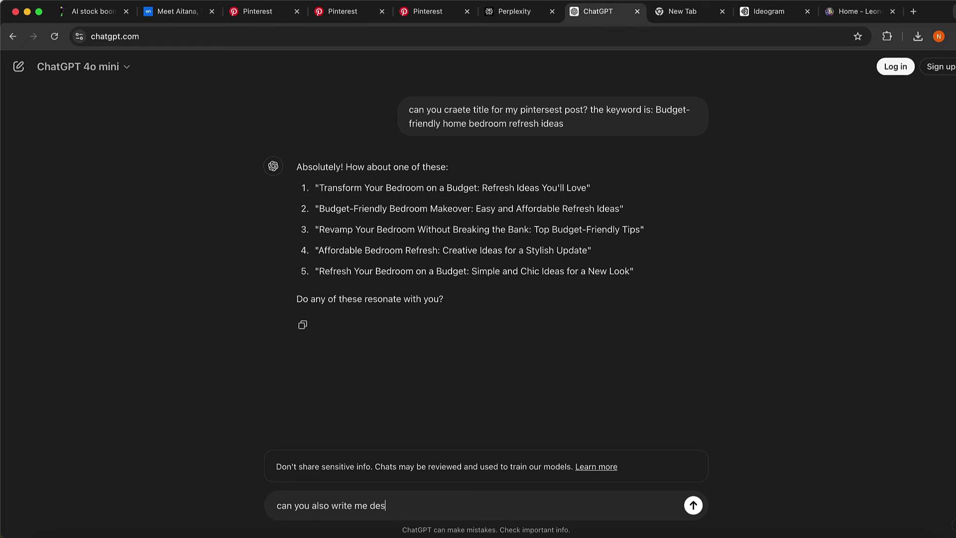
type("cription")
key("Return")
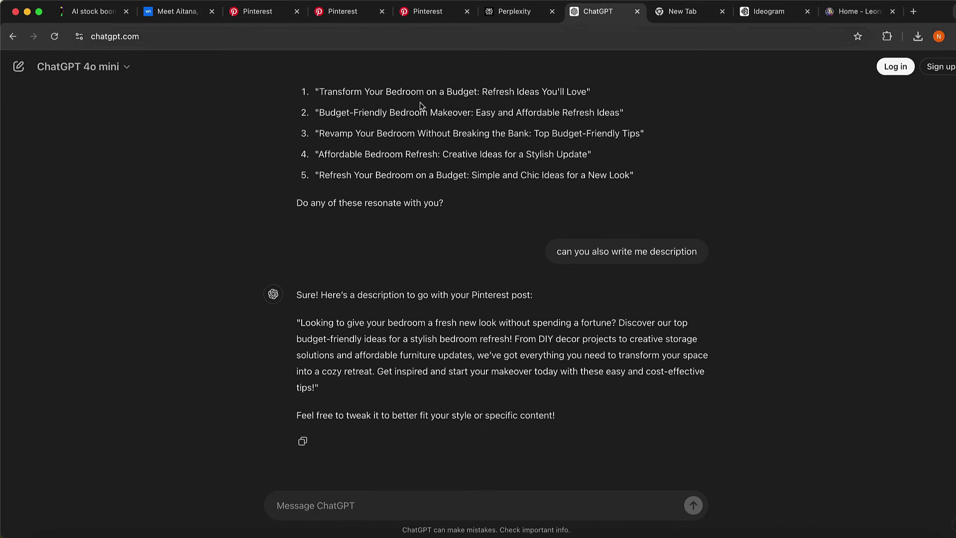
scroll(390, 189, "up", 3)
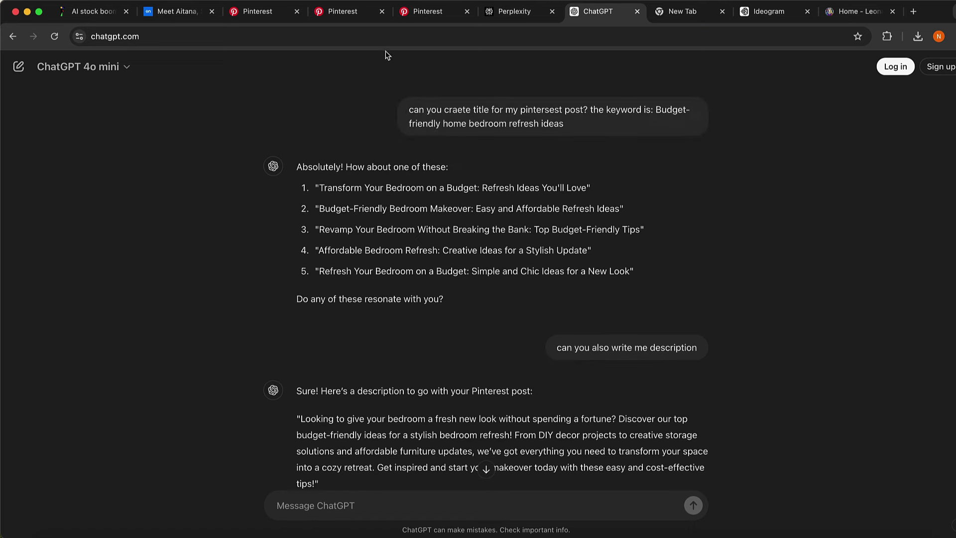
- Switch back to the Pinterest home feed and start creating a Pin for ad
left_click(425, 10)
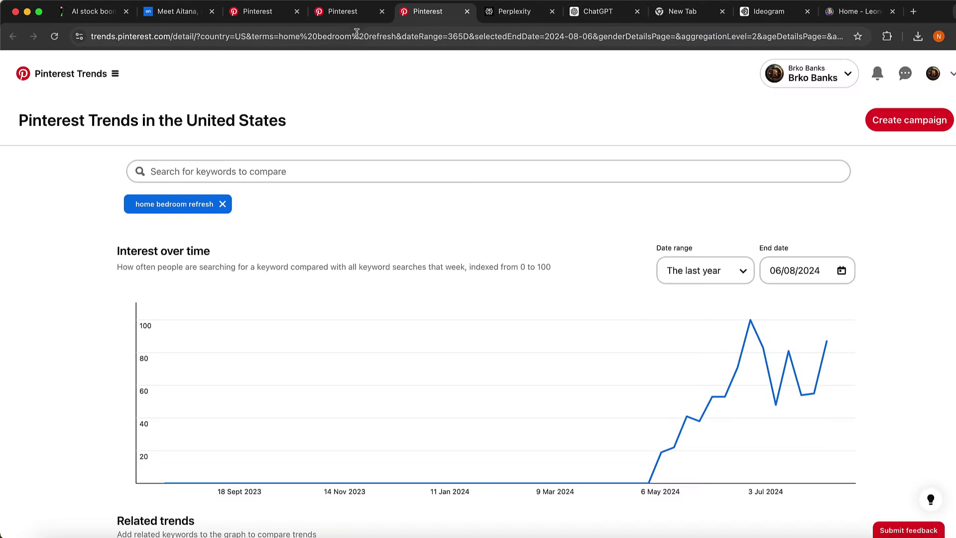
left_click(345, 12)
left_click(256, 11)
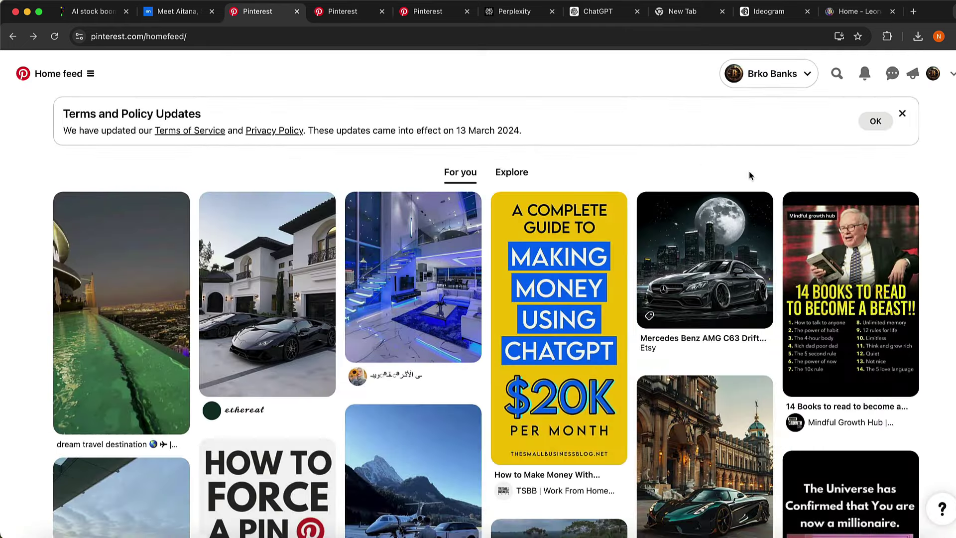
left_click(933, 73)
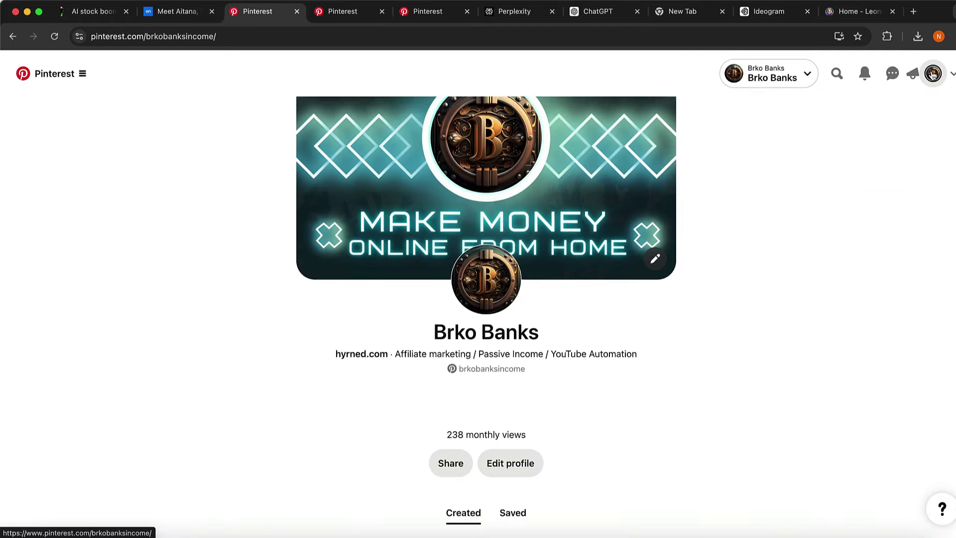
left_click(82, 74)
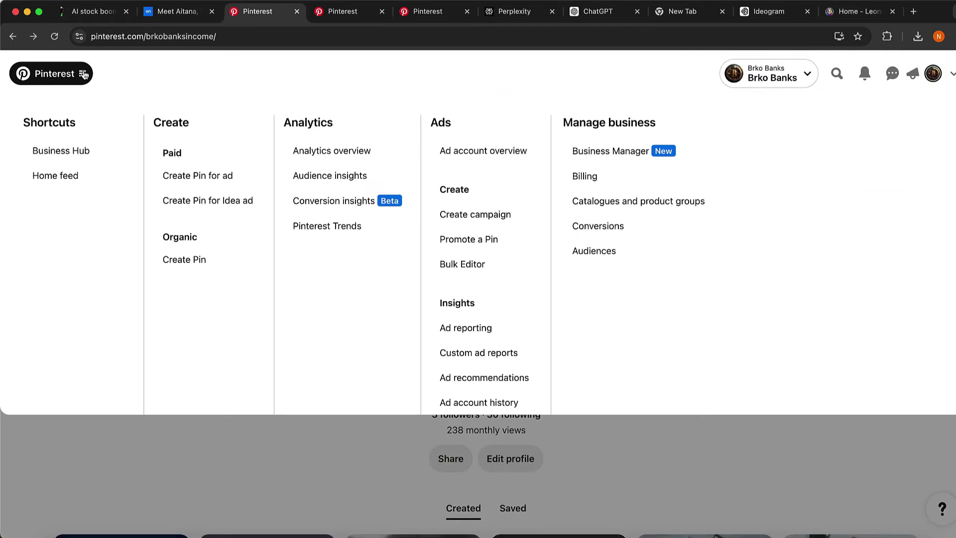
left_click(194, 182)
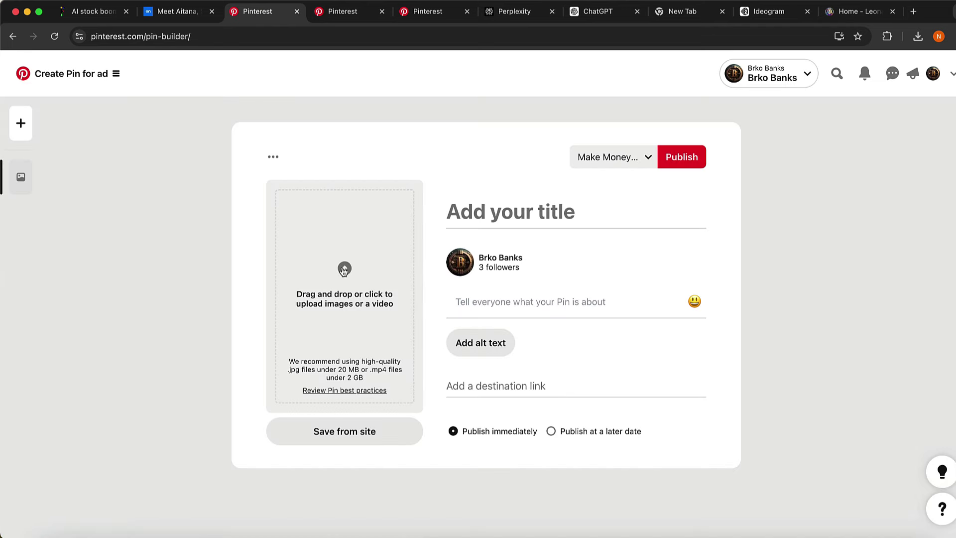
- Upload the bedroom collage WebP image from the Downloads folder to the new Pin
left_click(343, 270)
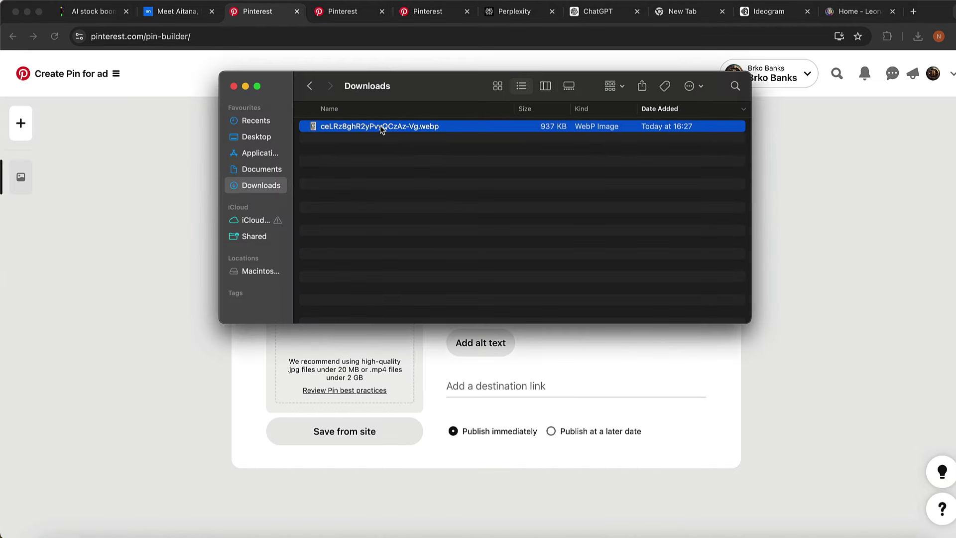
left_click_drag(381, 128, 324, 367)
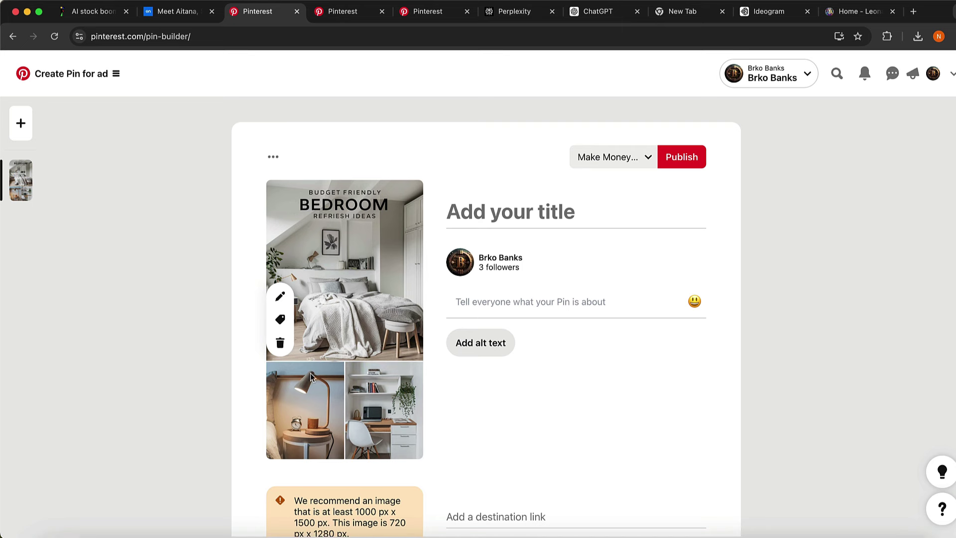
scroll(248, 457, "down", 1)
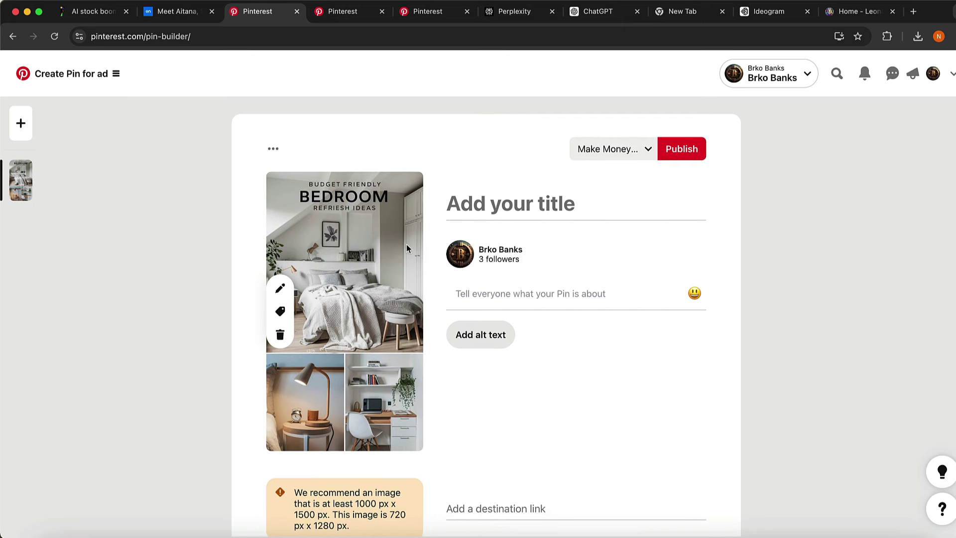
- Copy ChatGPT's second suggestion, "Budget-Friendly Bedroom Makeover: Easy and Affordable Refresh Ideas", into the Pin's title
left_click(485, 211)
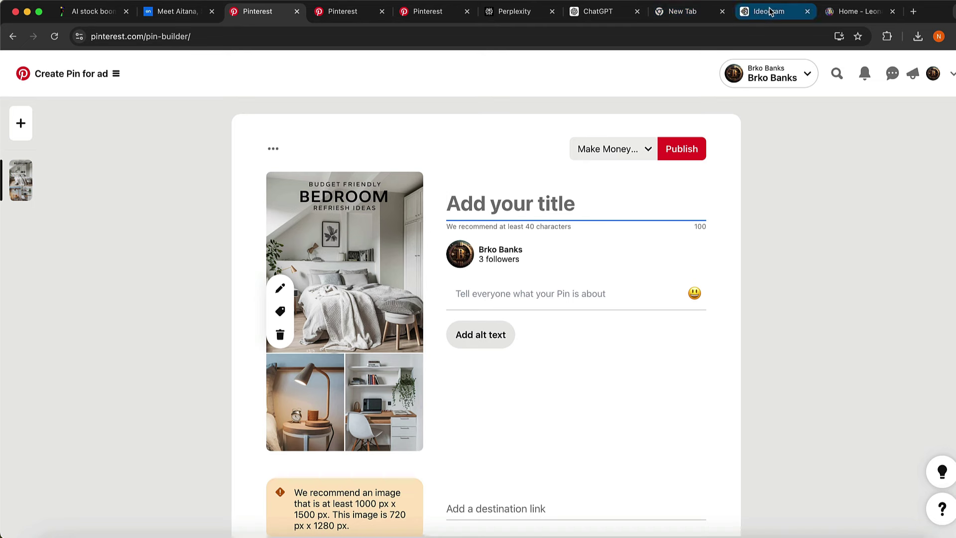
left_click(595, 19)
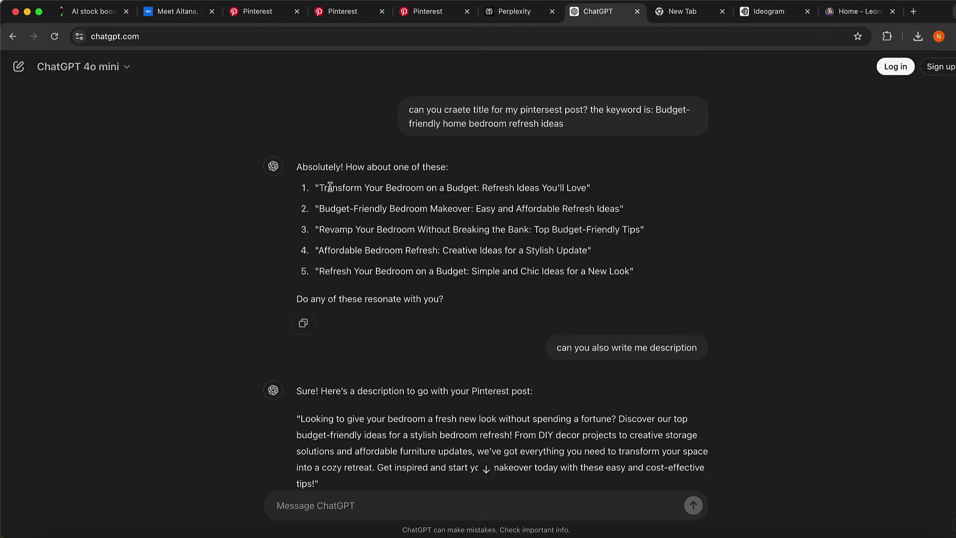
left_click_drag(320, 188, 586, 185)
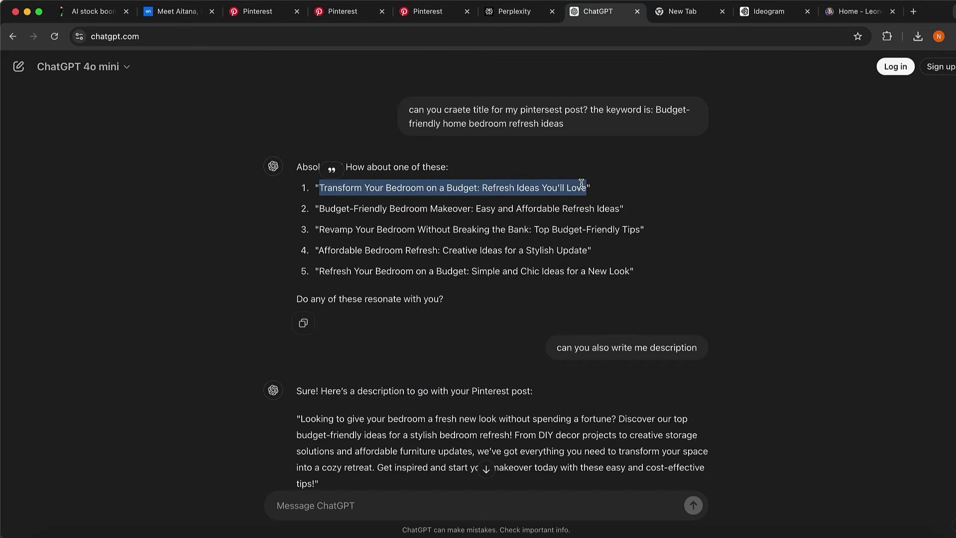
left_click_drag(319, 209, 599, 210)
key("super+c")
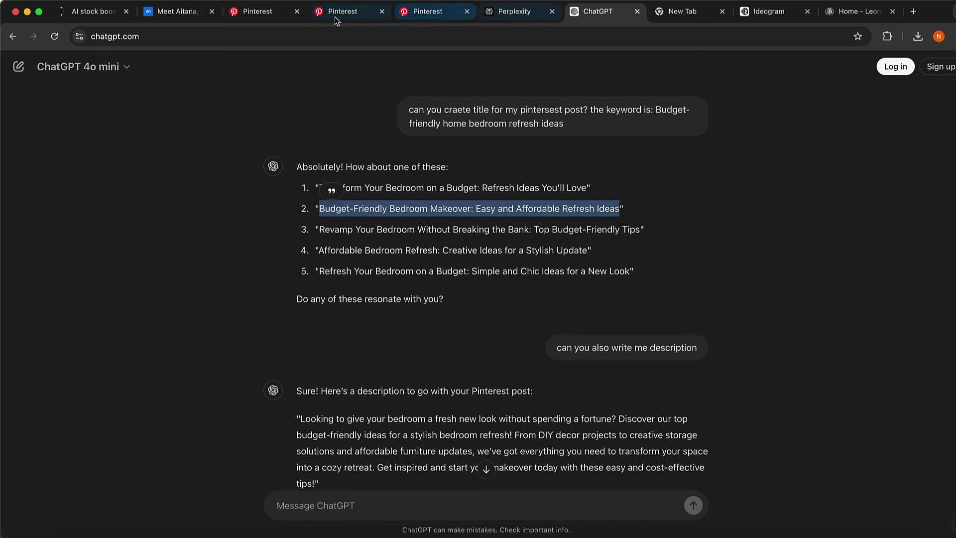
left_click(293, 13)
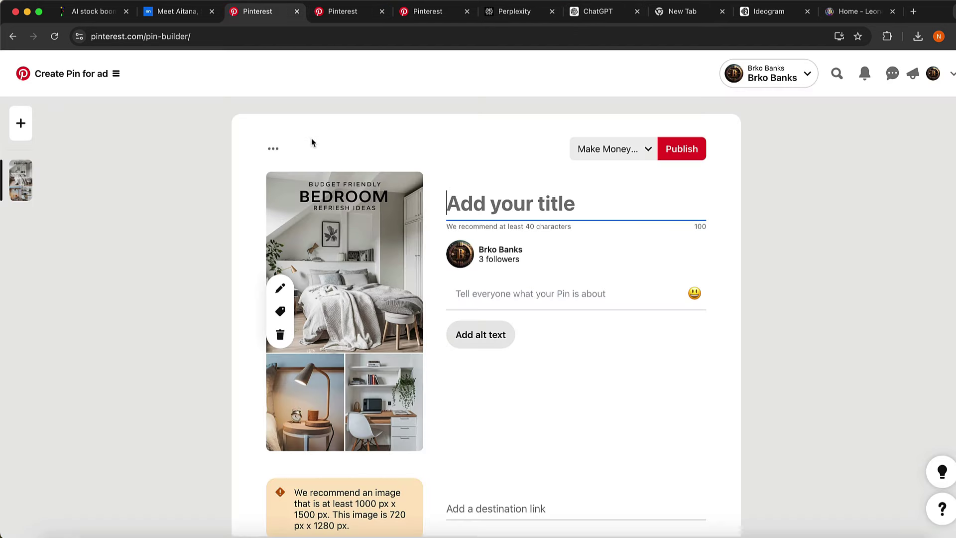
key("super+v")
- Copy ChatGPT's full description, starting "Looking to give your bedroom a fresh new look", into the Pin's description and publish the Pin
left_click(491, 339)
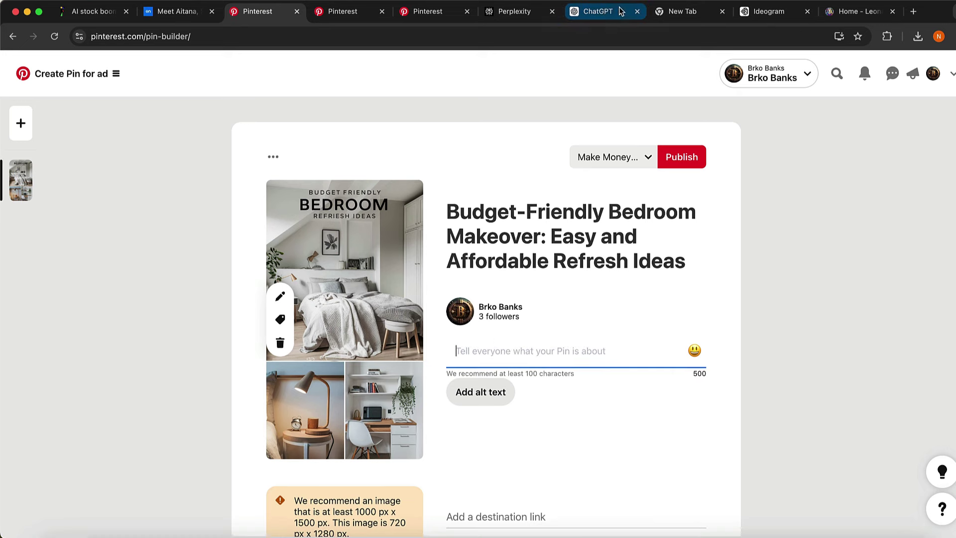
left_click(604, 11)
scroll(341, 399, "down", 3)
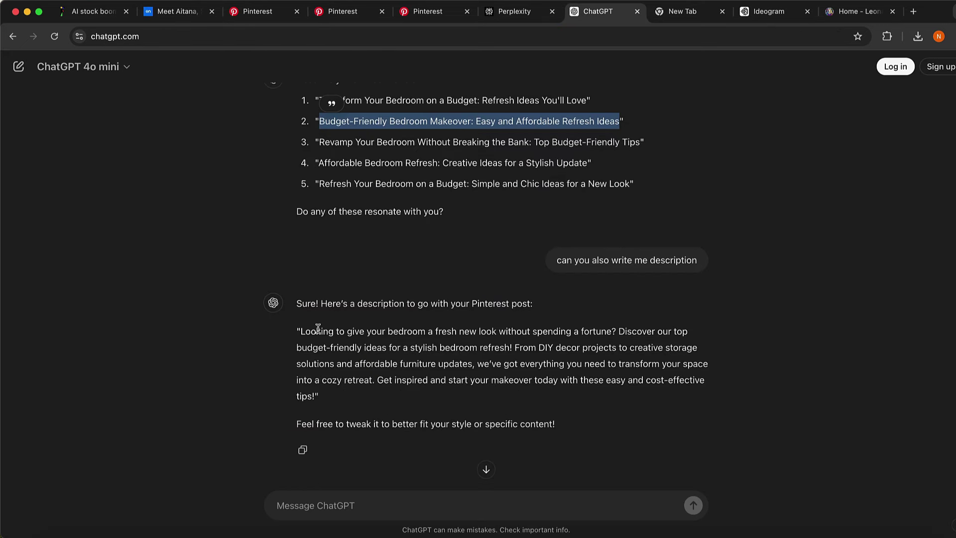
left_click_drag(300, 331, 306, 391)
key("super+c")
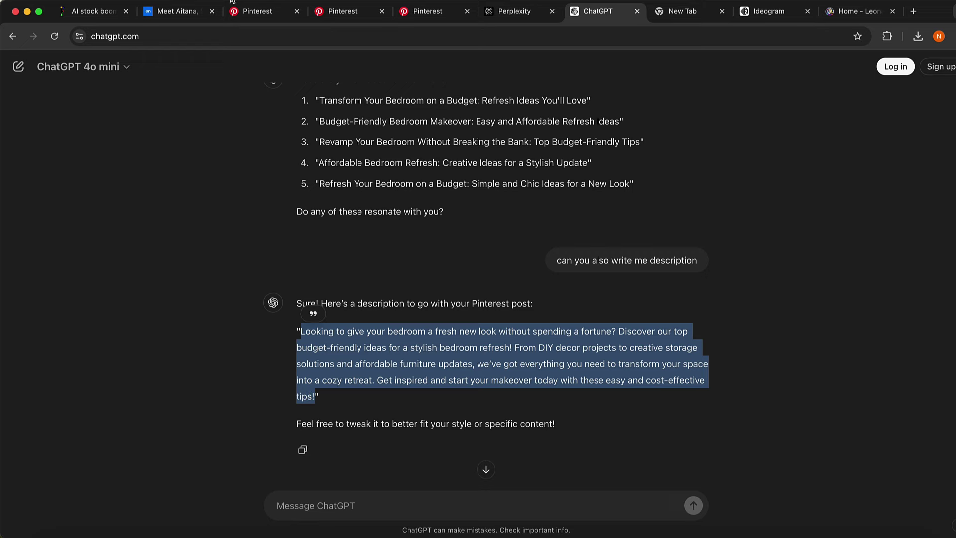
left_click(239, 10)
key("super+v")
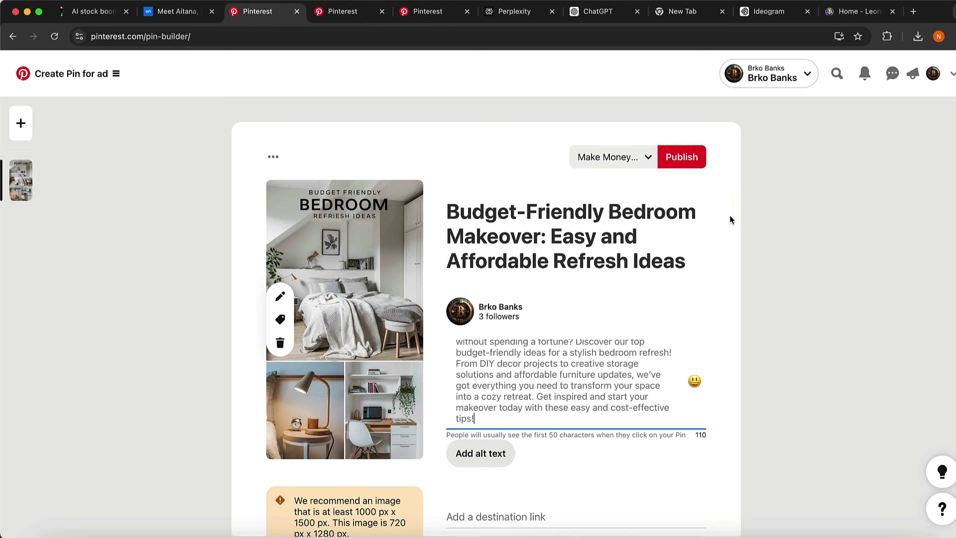
left_click(673, 158)
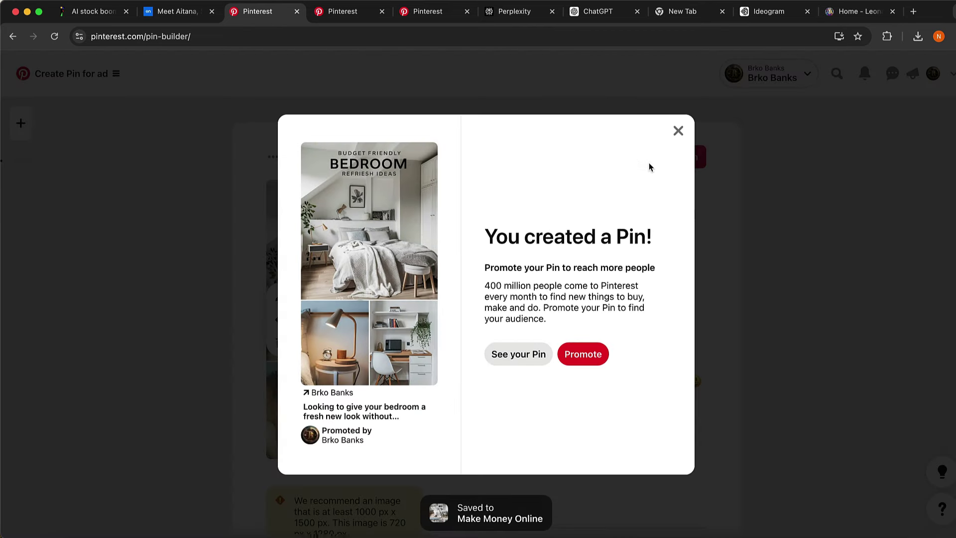
- Open the newly published bedroom makeover Pin and review its image, title and description
left_click(539, 362)
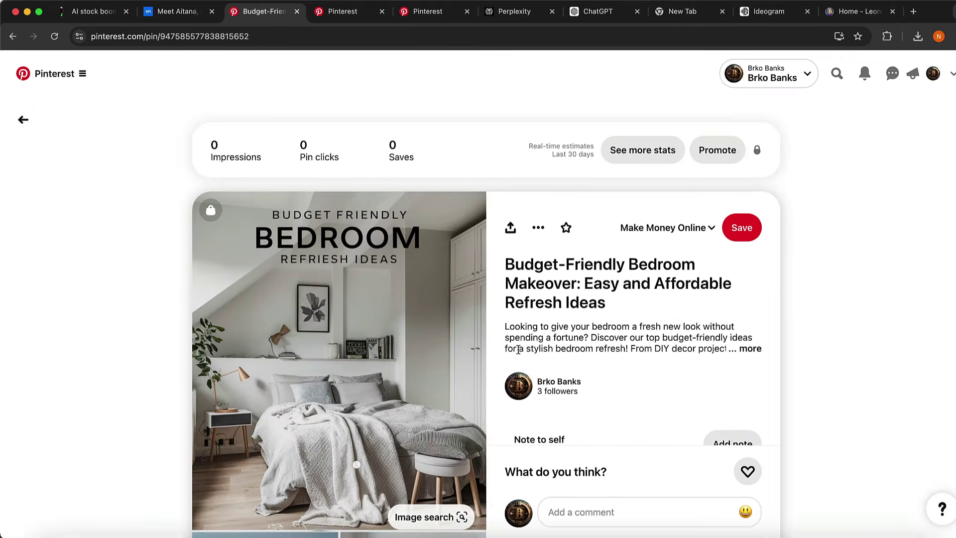
scroll(518, 350, "down", 5)
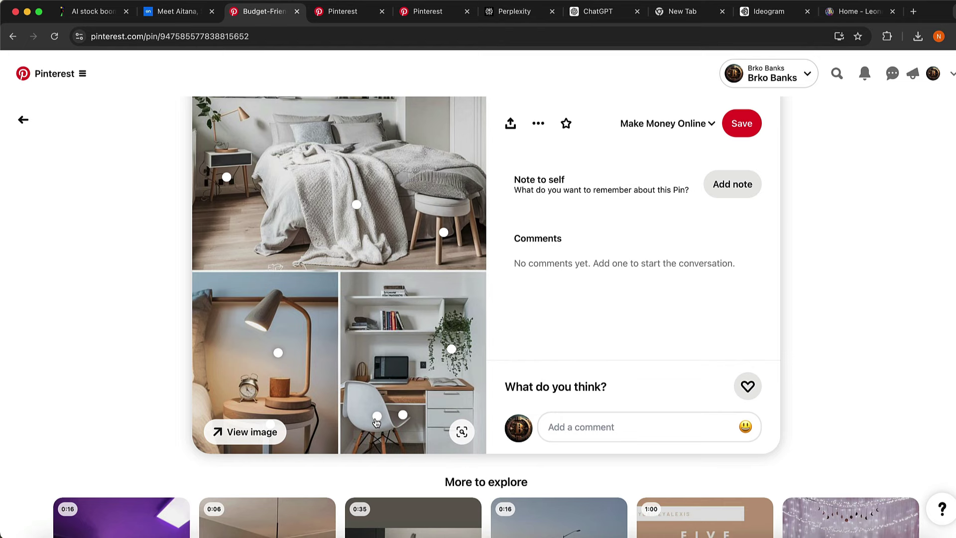
scroll(376, 422, "up", 5)
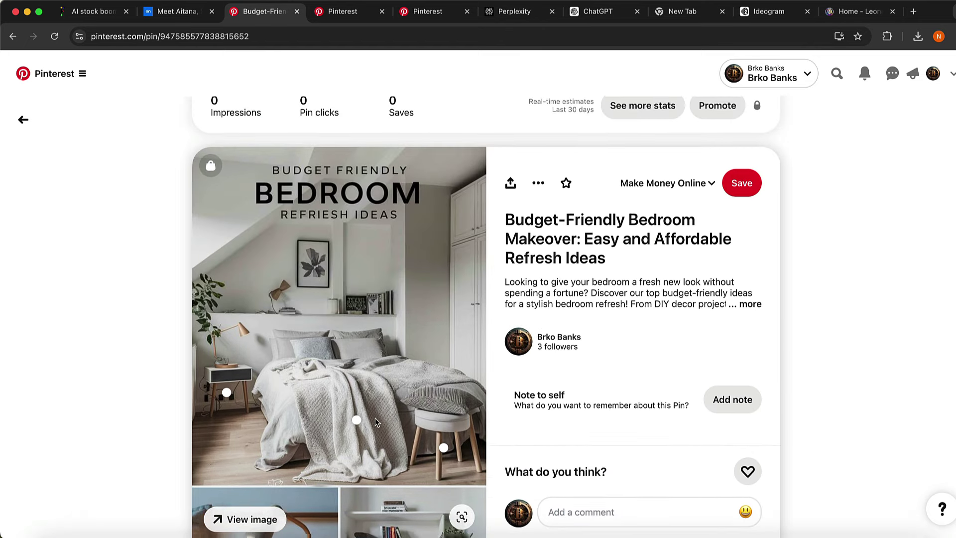
- Browse the profile's created Pins and examine the "Make Money With YouTube Step By Step" Pin
left_click(933, 73)
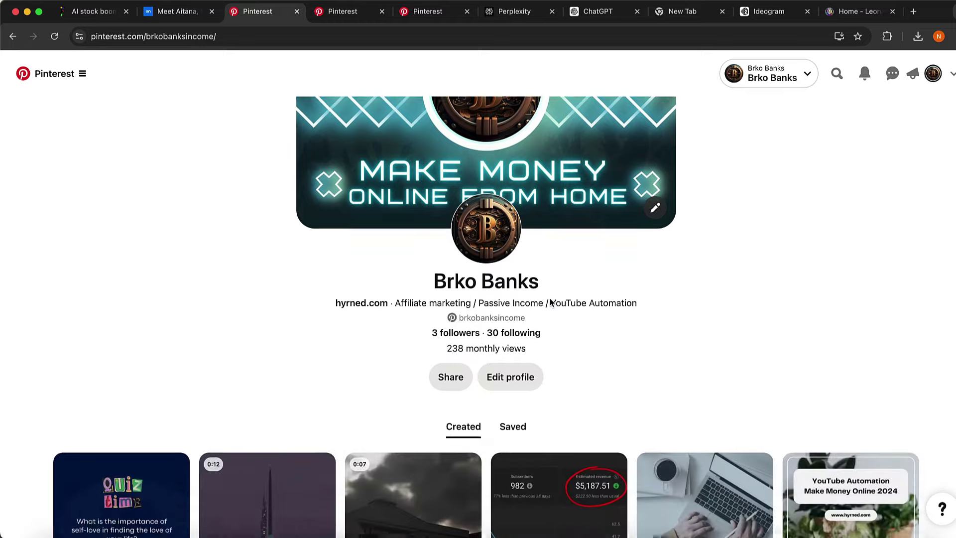
scroll(550, 298, "down", 8)
scroll(550, 298, "up", 2)
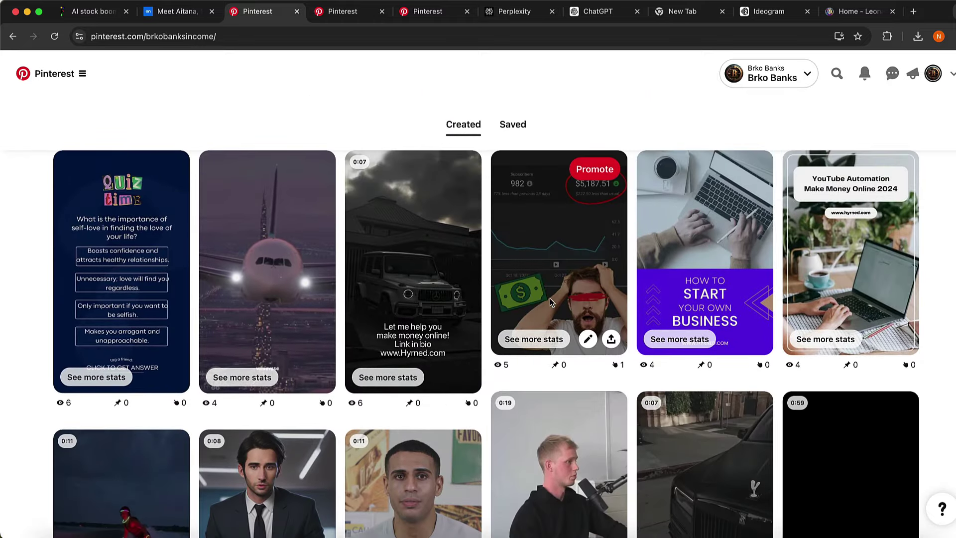
left_click(553, 227)
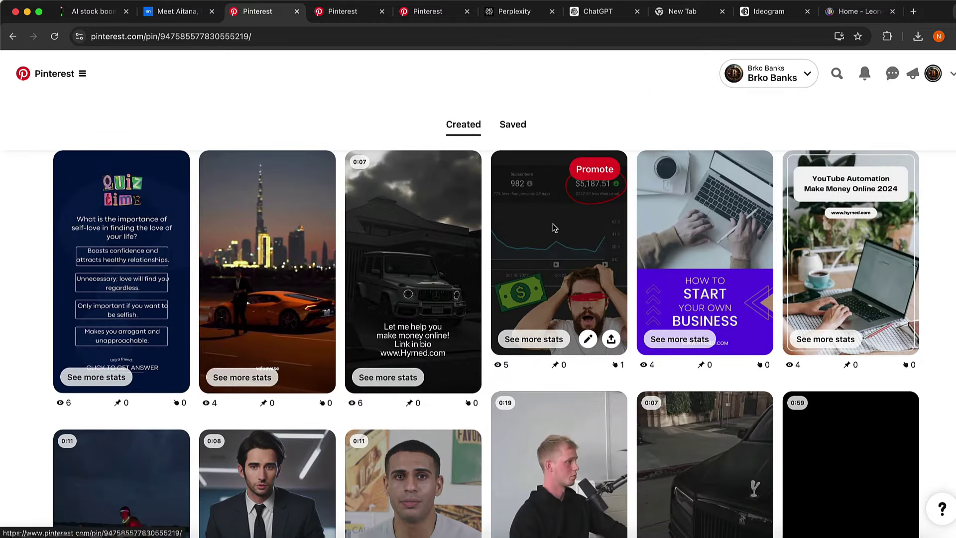
scroll(554, 227, "down", 2)
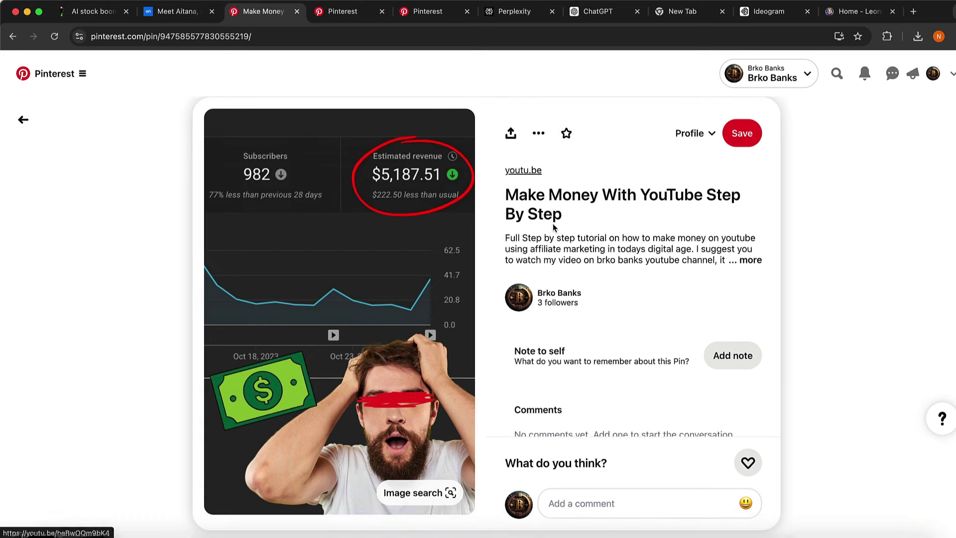
scroll(554, 228, "down", 1)
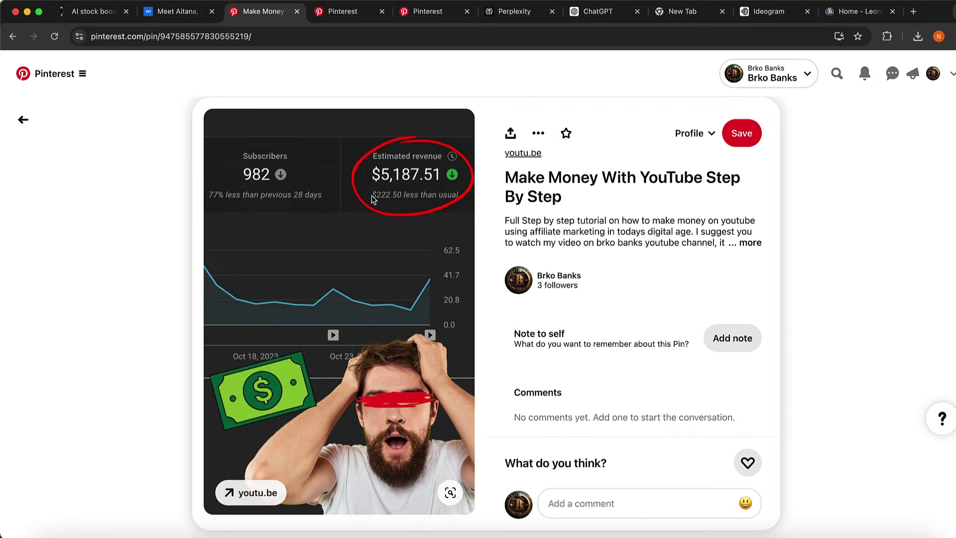
scroll(529, 165, "up", 1)
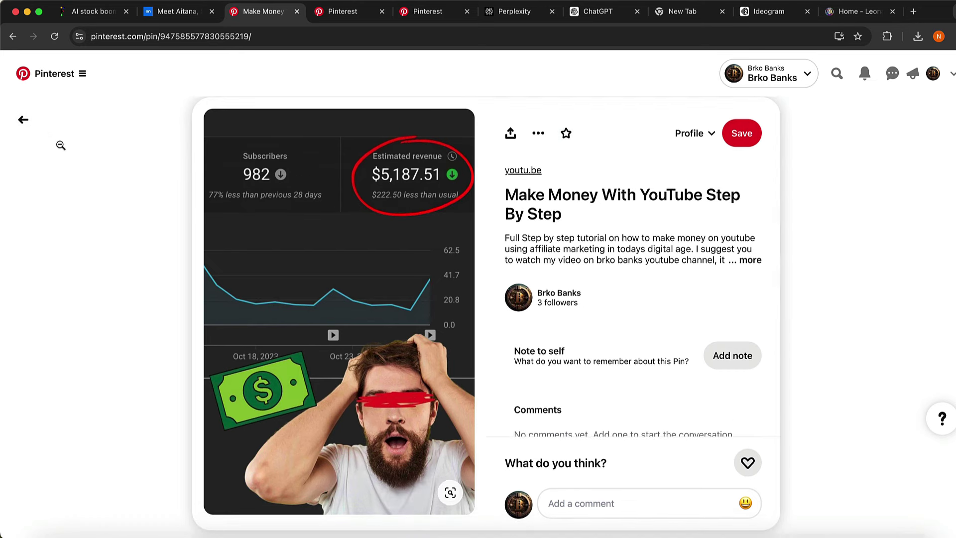
- Return to the created Pins and examine the "Make $10,000 a Month" passive income Pin and its website link
left_click(23, 120)
scroll(324, 385, "down", 9)
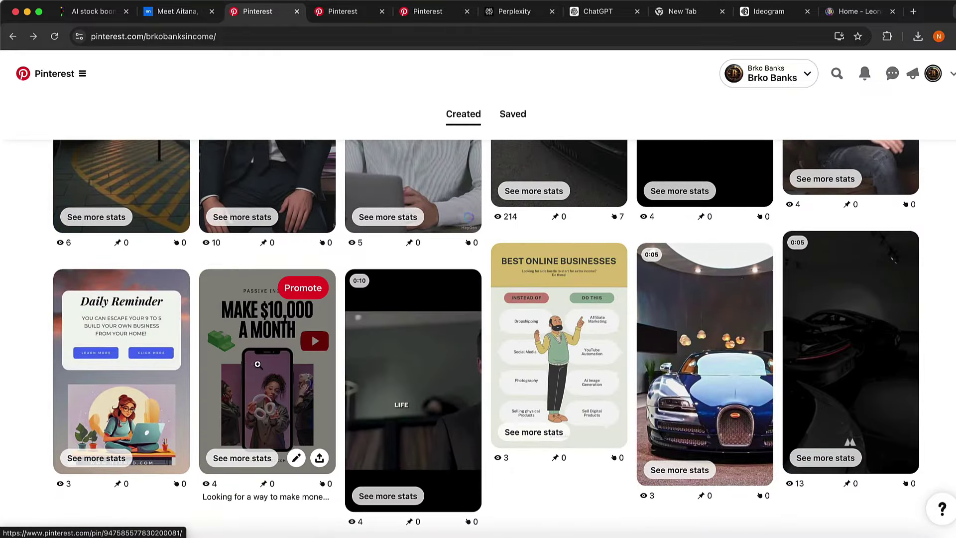
left_click(257, 364)
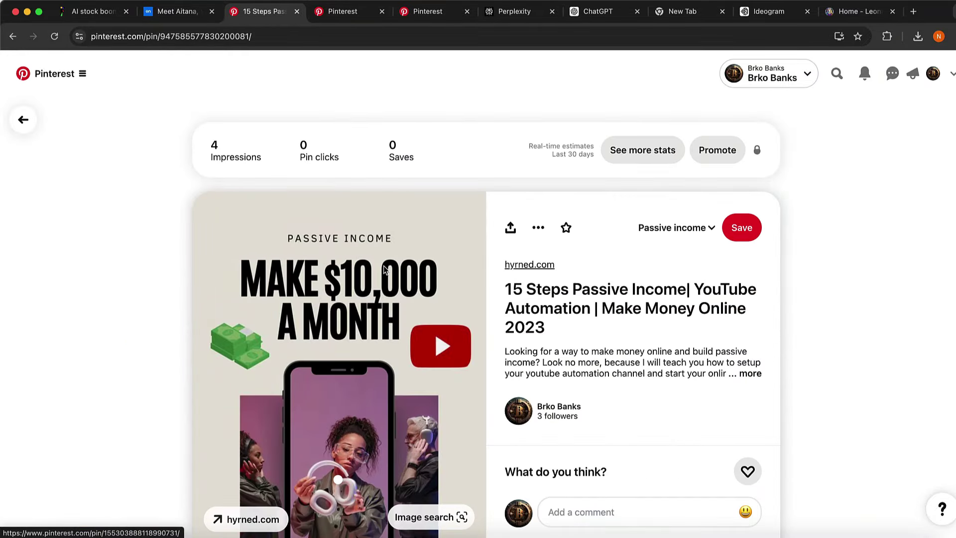
scroll(511, 239, "down", 2)
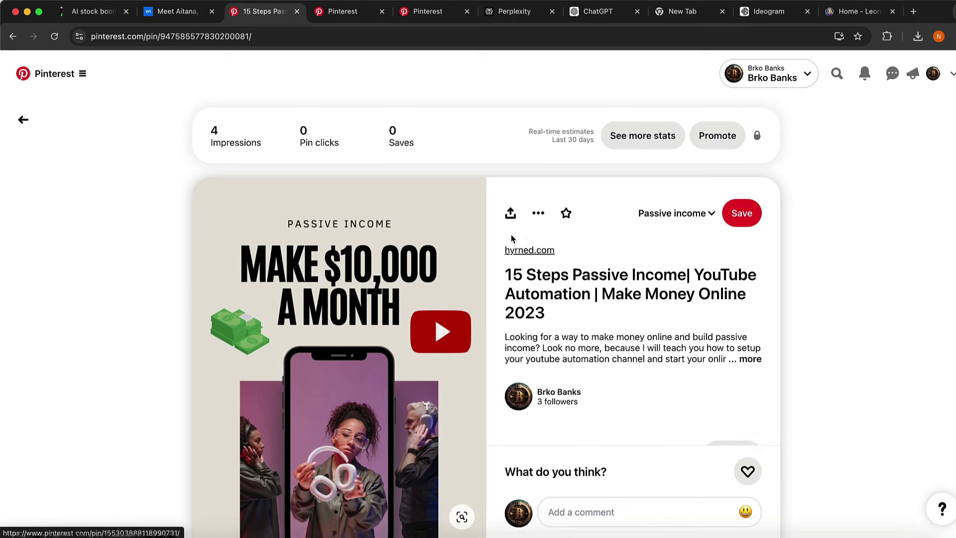
scroll(512, 239, "down", 2)
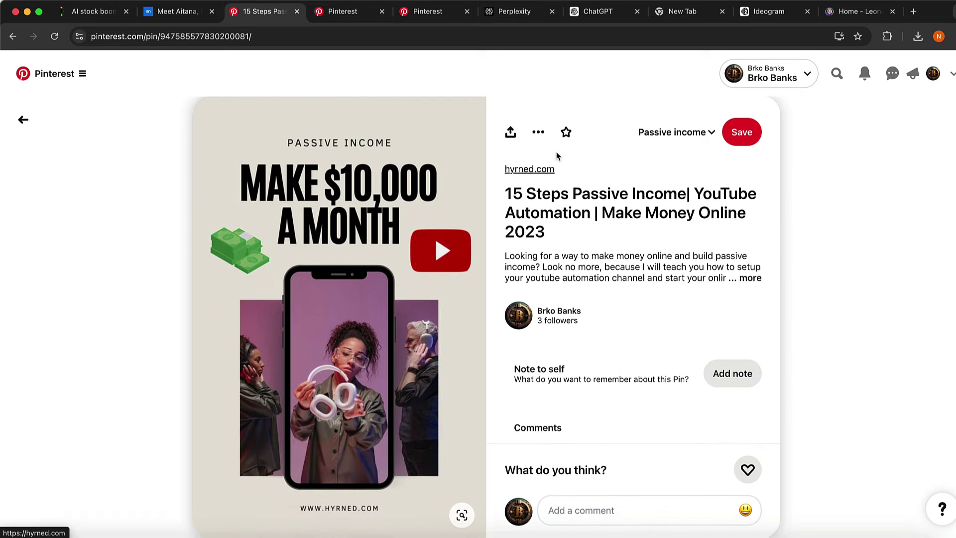
scroll(253, 503, "down", 3)
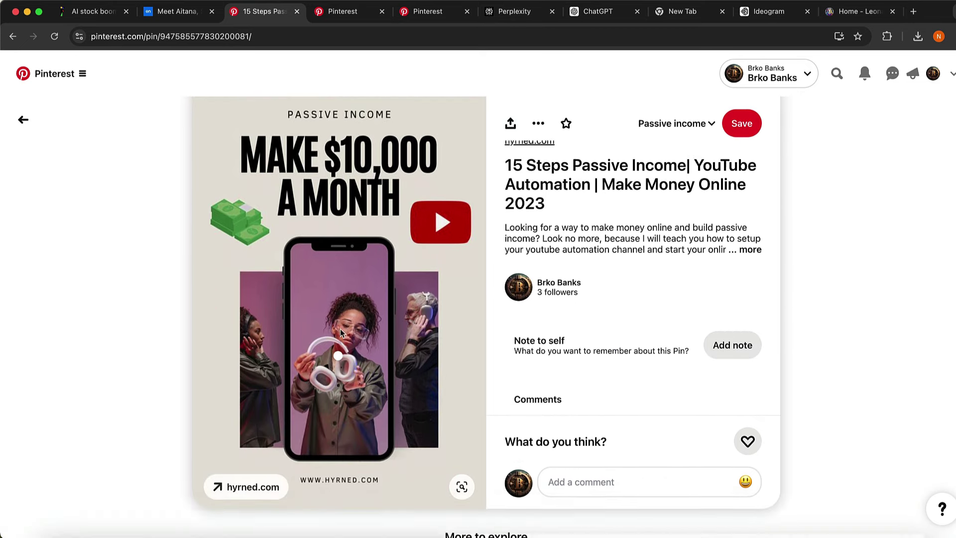
- Follow the Pin's link to hyrned.com and examine the sales page from the intro video and testimonials through to the course price
left_click(258, 417)
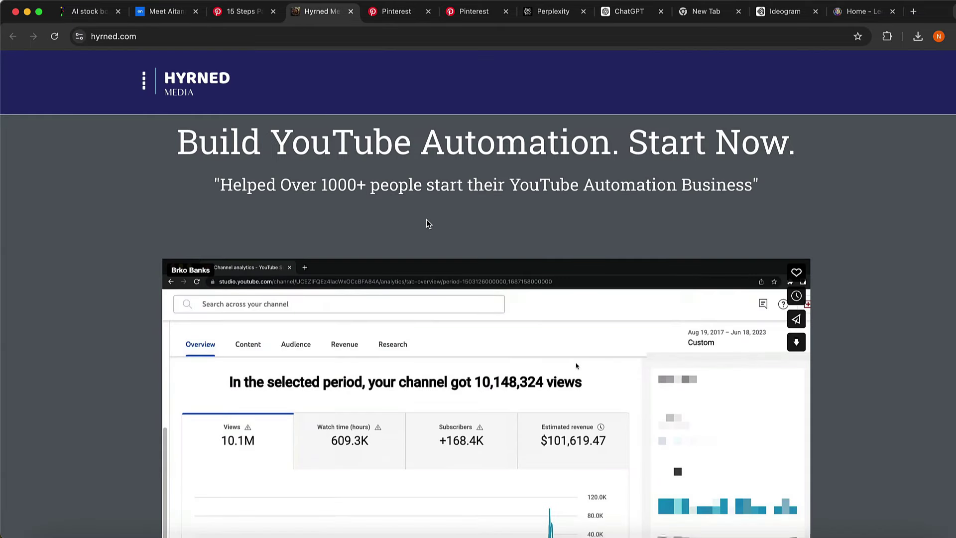
scroll(225, 148, "down", 5)
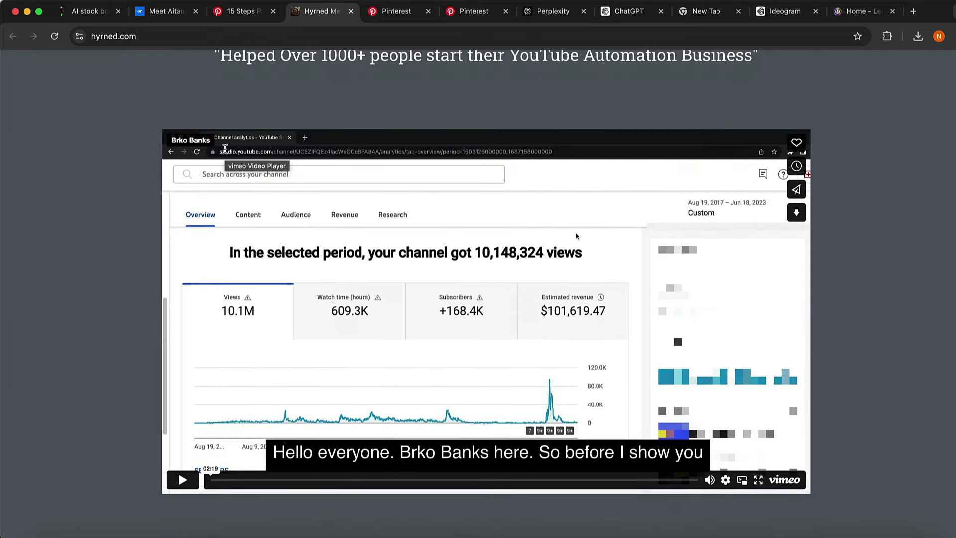
scroll(345, 135, "down", 7)
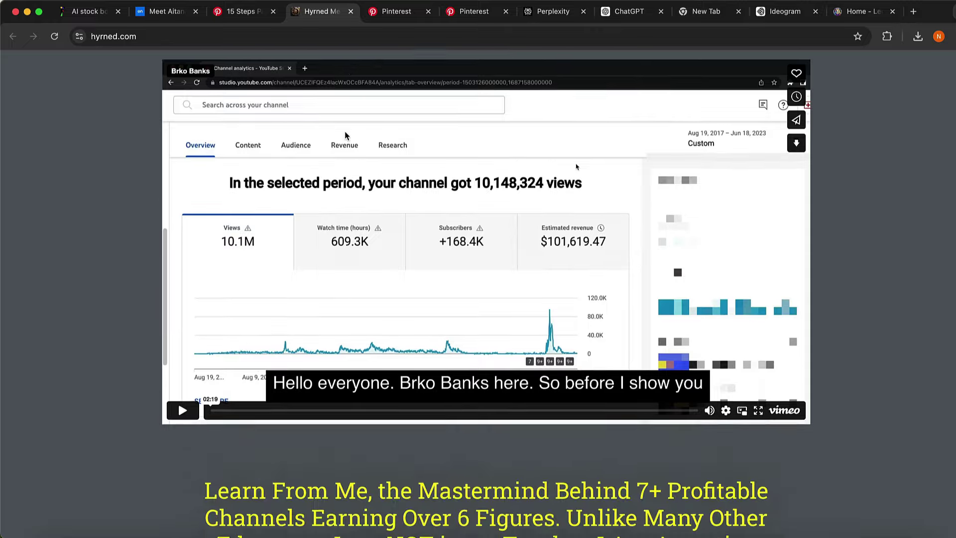
scroll(345, 134, "down", 3)
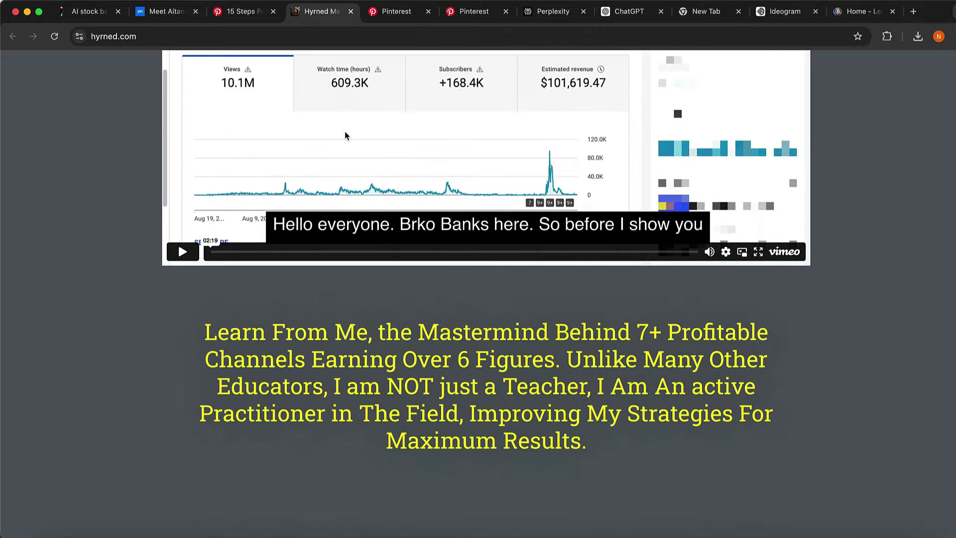
scroll(345, 136, "down", 15)
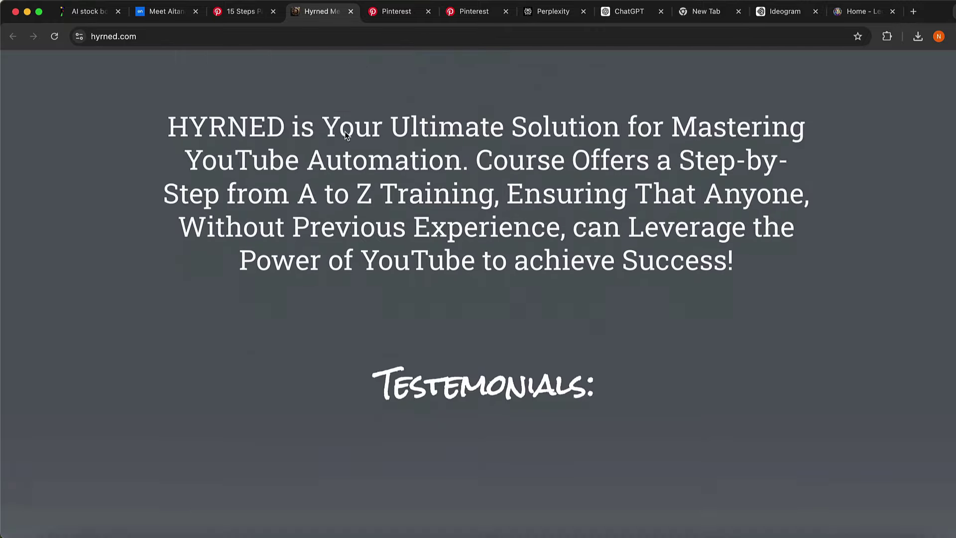
scroll(346, 134, "down", 20)
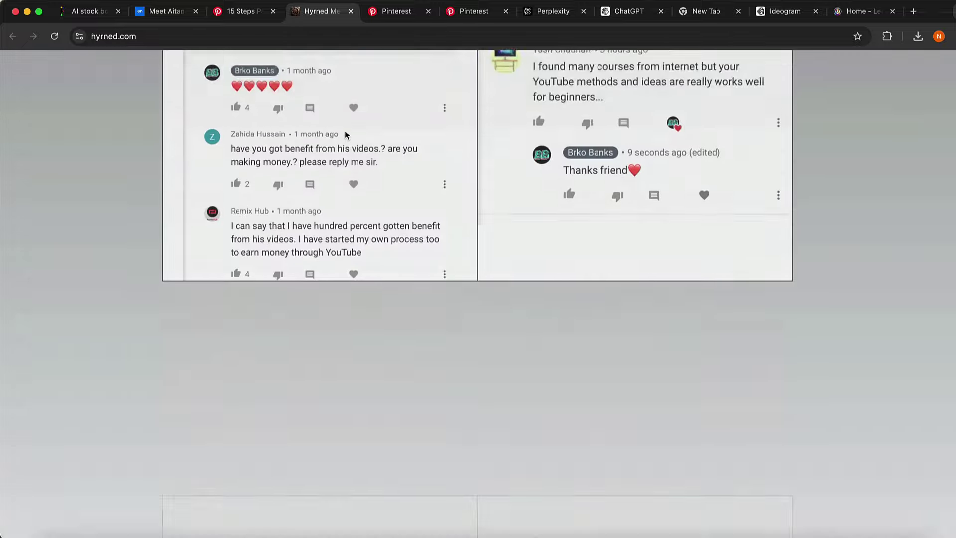
scroll(345, 134, "down", 20)
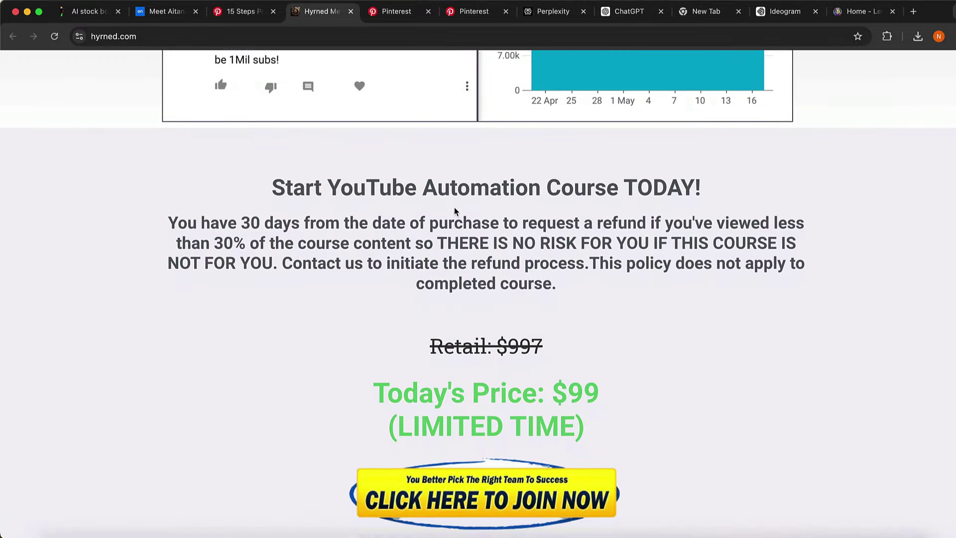
scroll(593, 222, "down", 5)
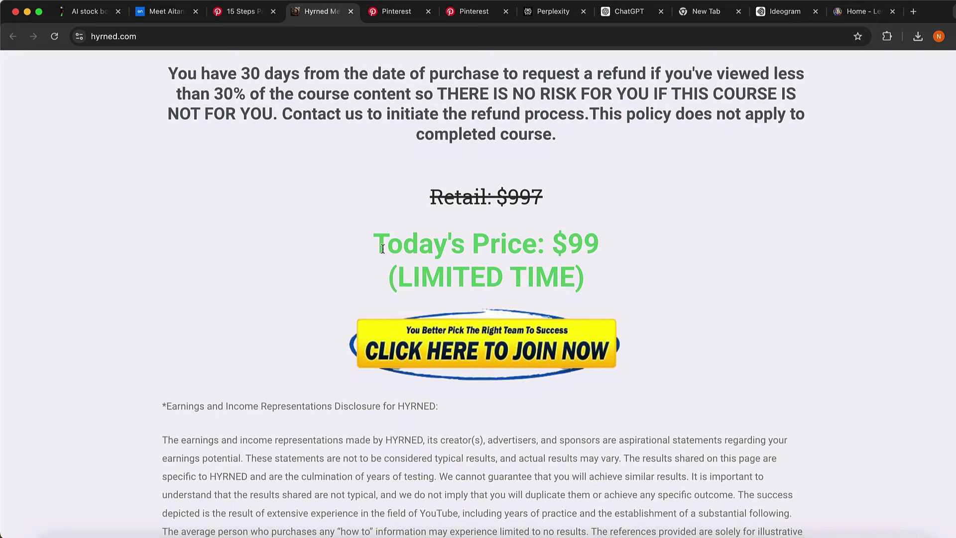
left_click_drag(373, 244, 606, 246)
left_click(592, 249)
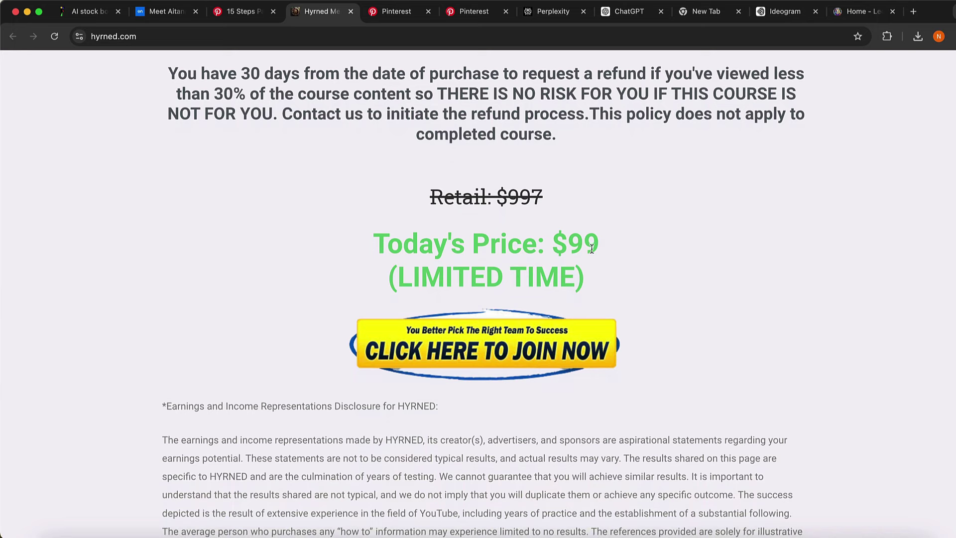
- Go back from the passive income Pin to the Pinterest profile and revisit the testimonials on the Hyrned page
left_click(242, 11)
scroll(351, 263, "up", 2)
scroll(350, 267, "up", 2)
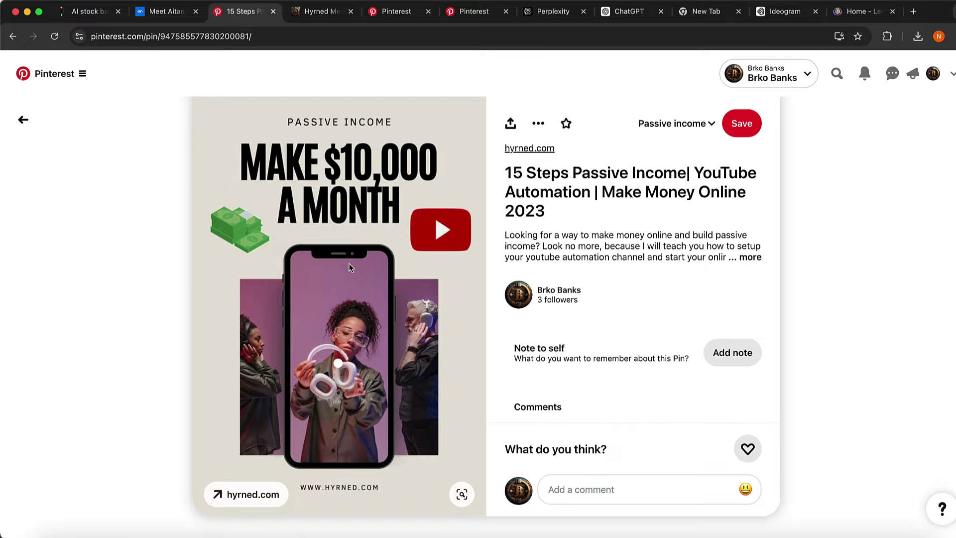
left_click(23, 119)
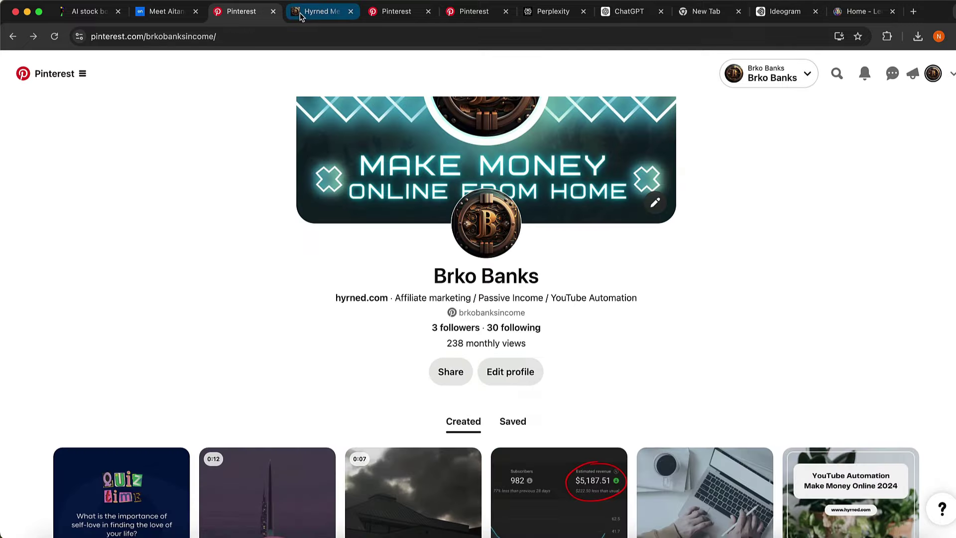
left_click(300, 13)
scroll(396, 214, "up", 20)
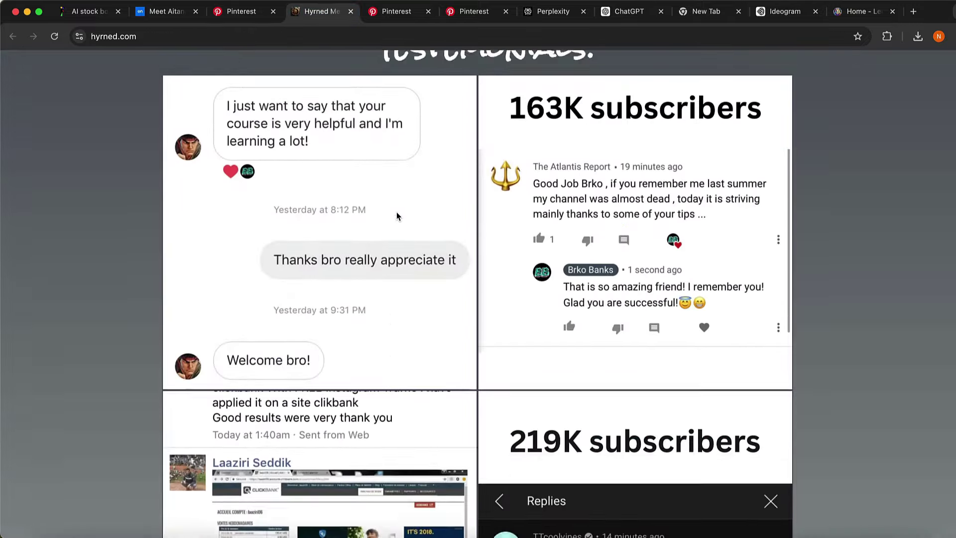
scroll(396, 215, "up", 5)
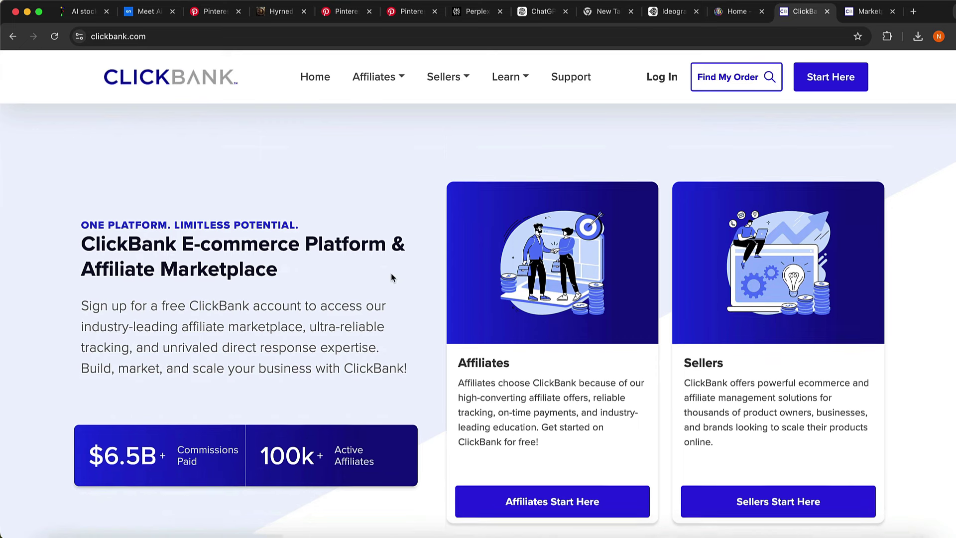
- Look over the ClickBank home page and open Top Offers in the ClickBank affiliate marketplace
scroll(391, 277, "down", 3)
scroll(392, 277, "up", 3)
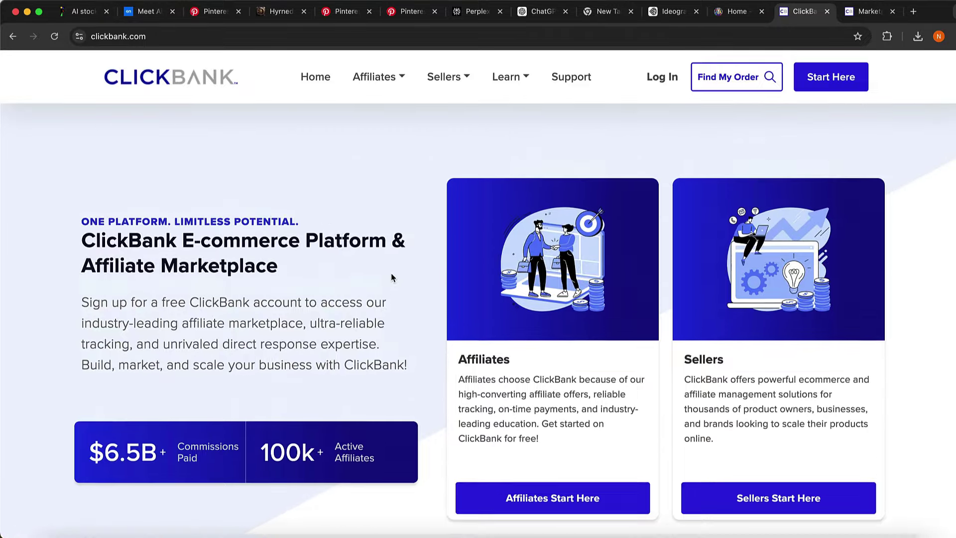
left_click(866, 12)
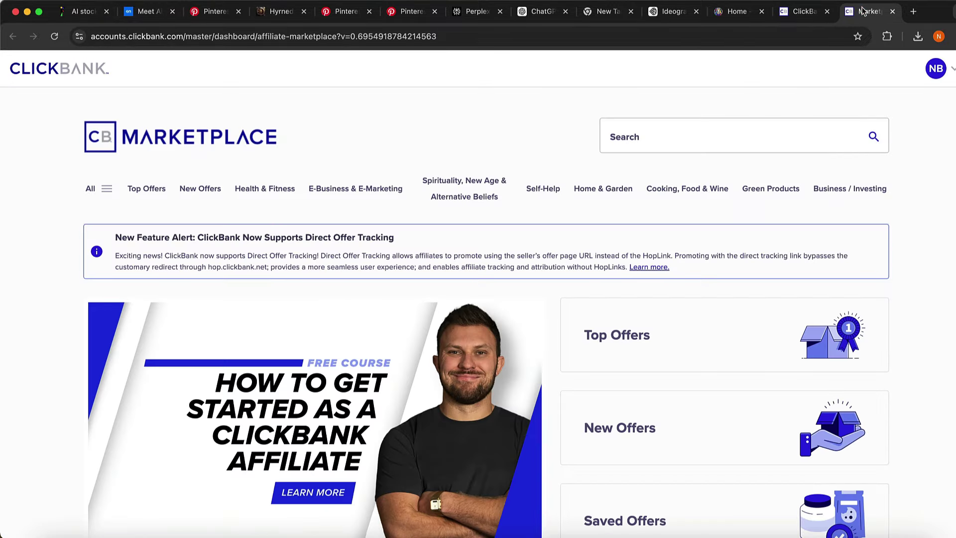
scroll(299, 299, "down", 2)
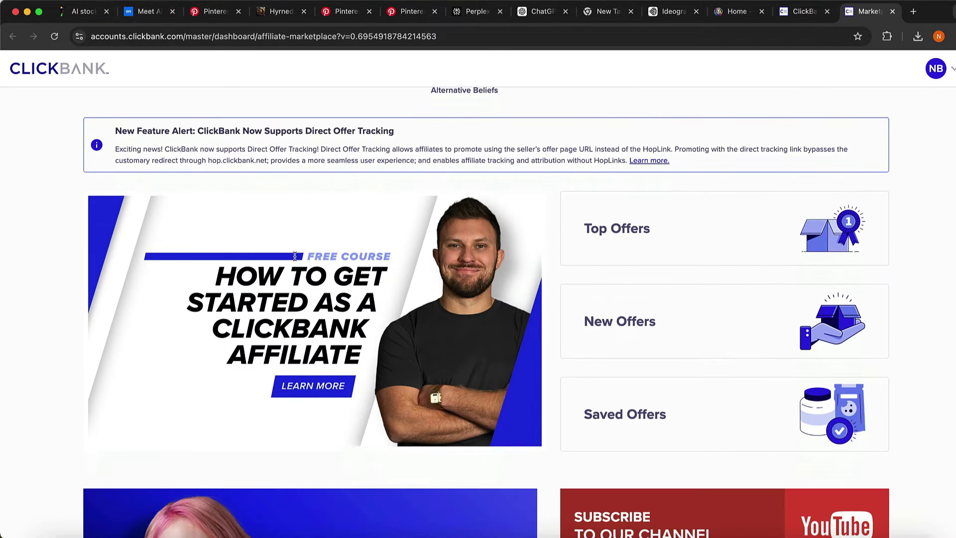
left_click(640, 222)
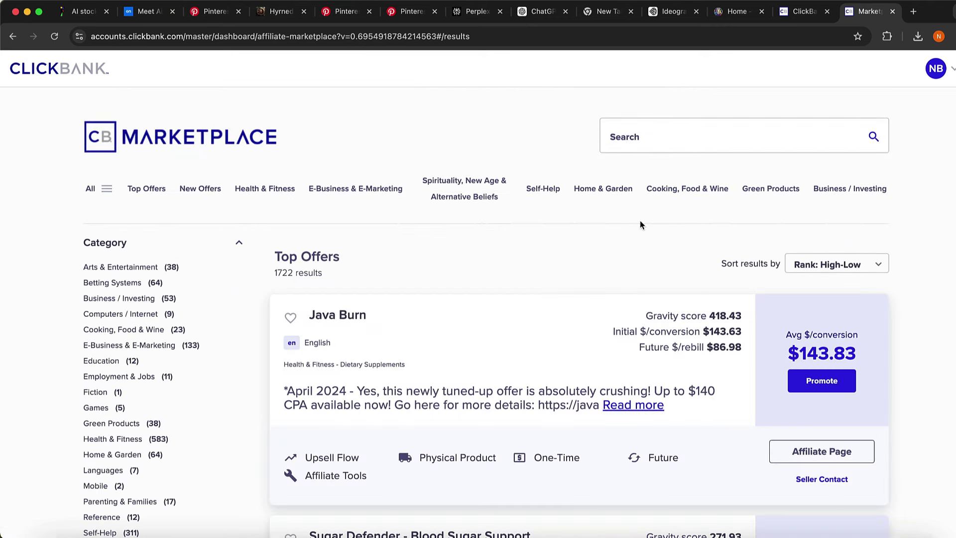
- Examine the Java Burn and Sugar Defender offers, including Sugar Defender's average earnings per conversion
scroll(475, 243, "down", 2)
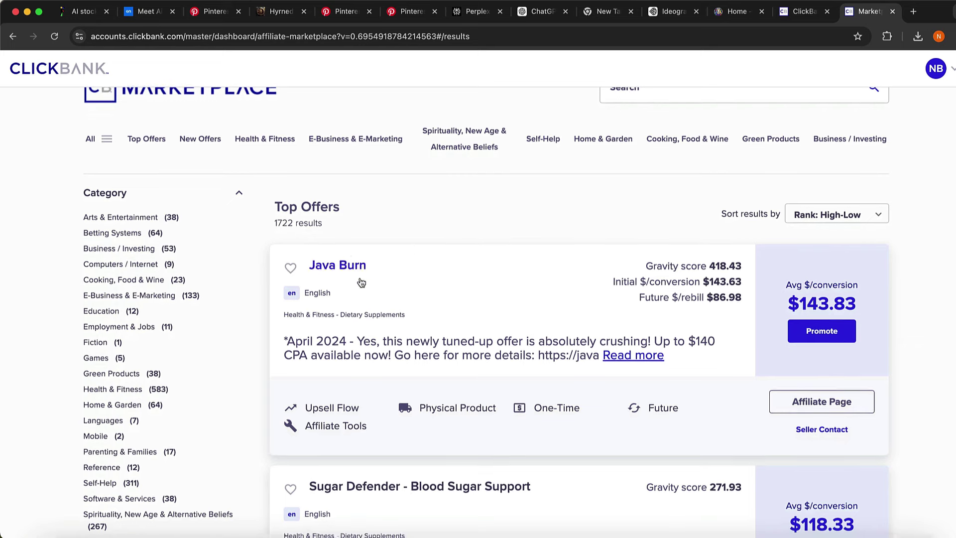
scroll(422, 292, "down", 3)
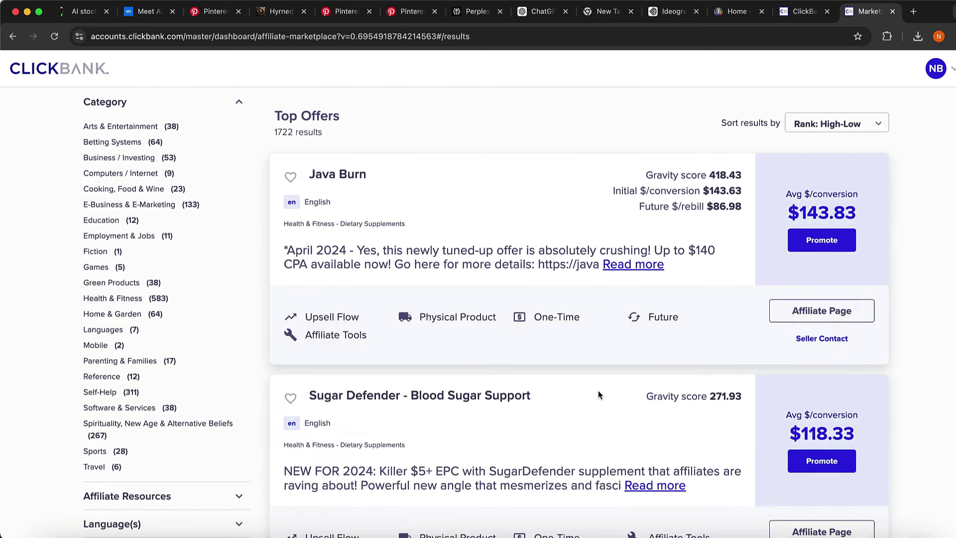
scroll(815, 361, "down", 1)
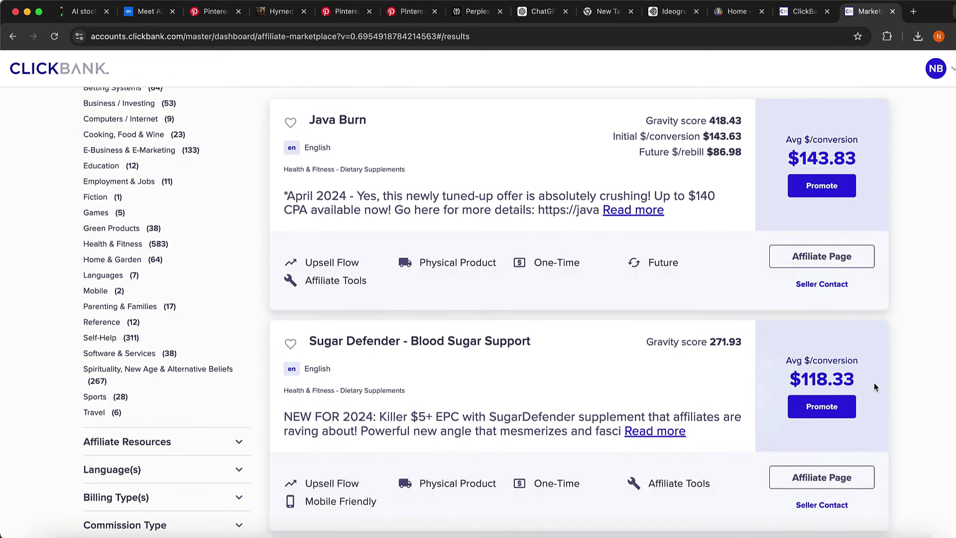
left_click_drag(874, 387, 779, 382)
left_click(779, 380)
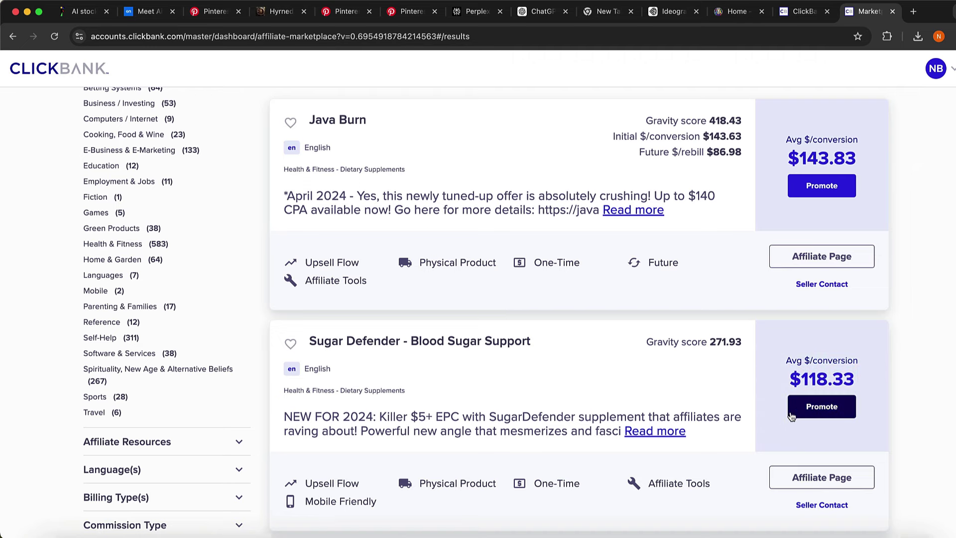
- Switch from the ClickBank marketplace to the Pinterest profile, check the self-love quiz Pin, and return to the profile
scroll(791, 416, "down", 1)
left_click(395, 10)
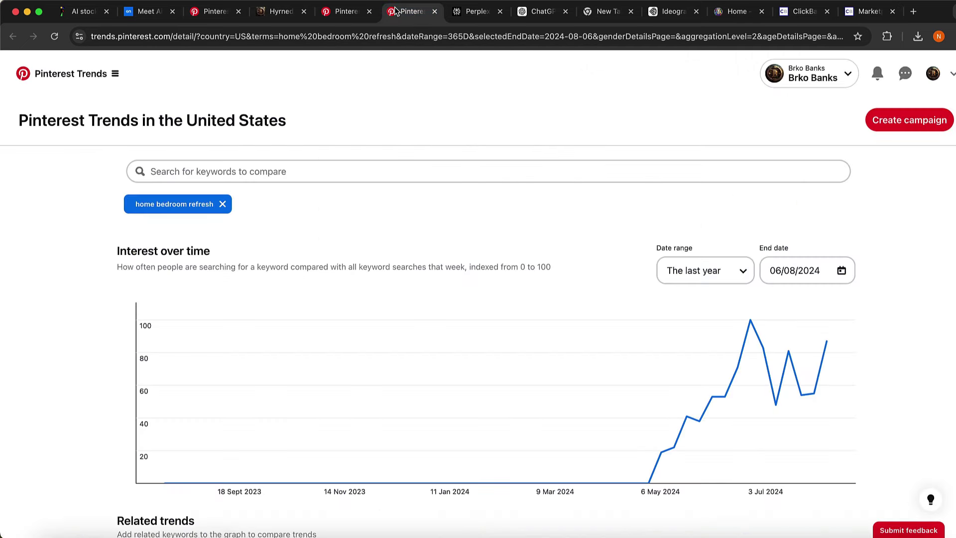
left_click(344, 11)
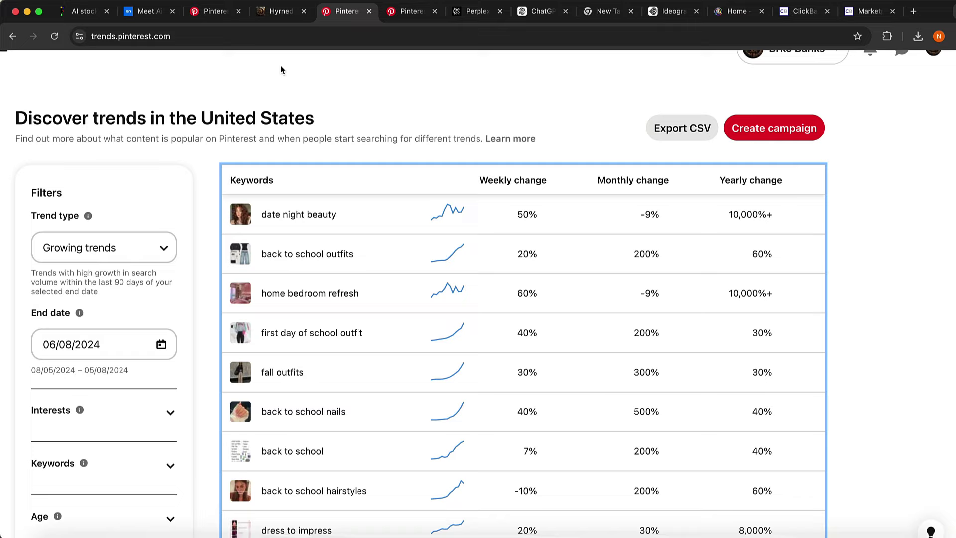
left_click(215, 11)
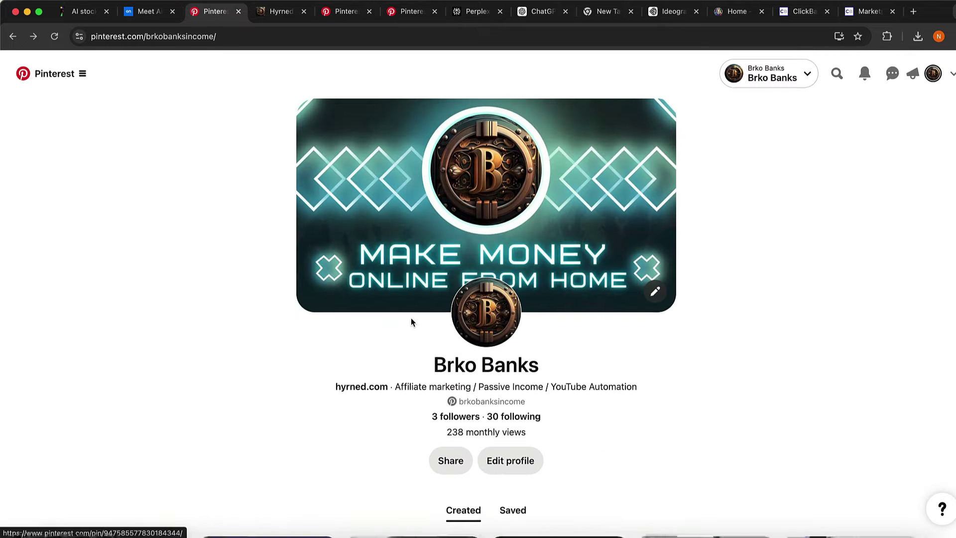
scroll(238, 389, "down", 5)
left_click(189, 287)
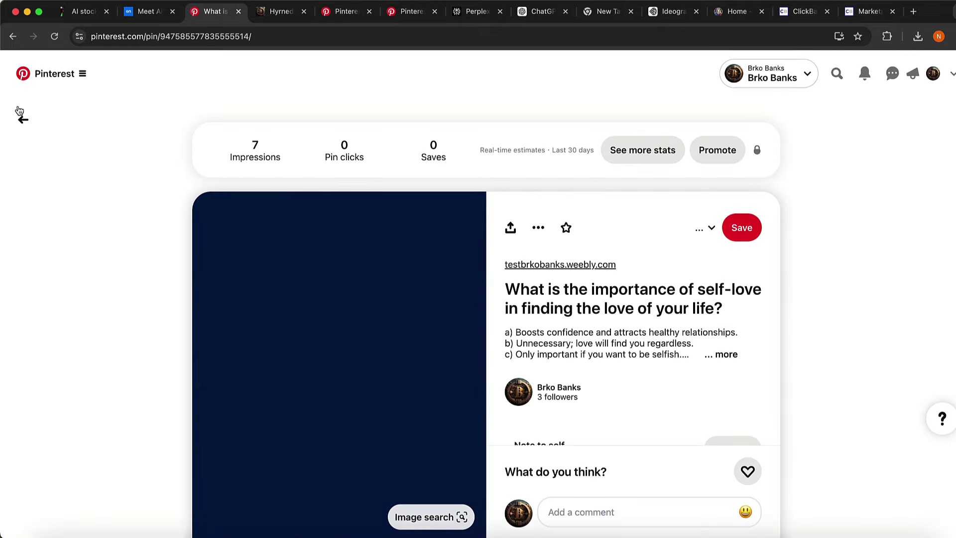
left_click(22, 119)
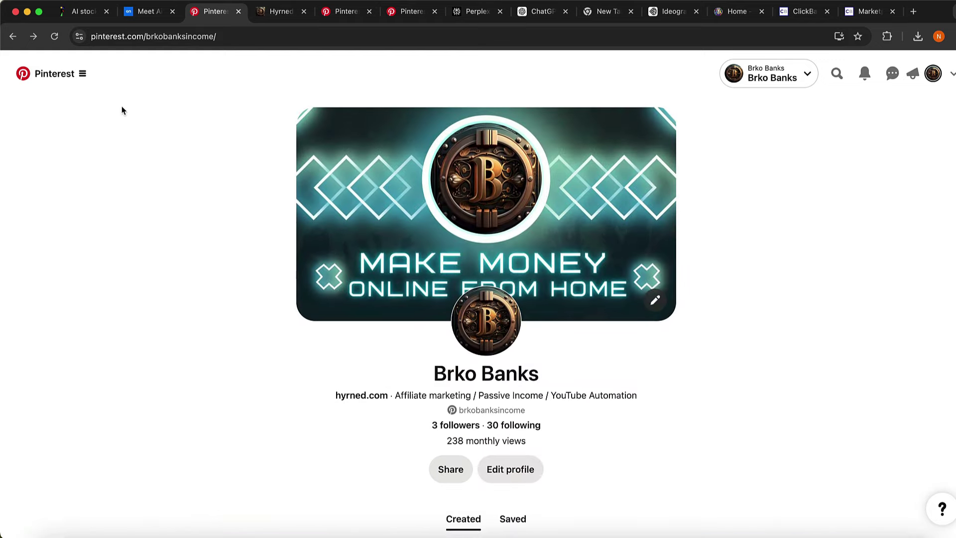
- Open the Pin builder for a new ad Pin and put the cursor in its destination link field
left_click(81, 76)
left_click(198, 176)
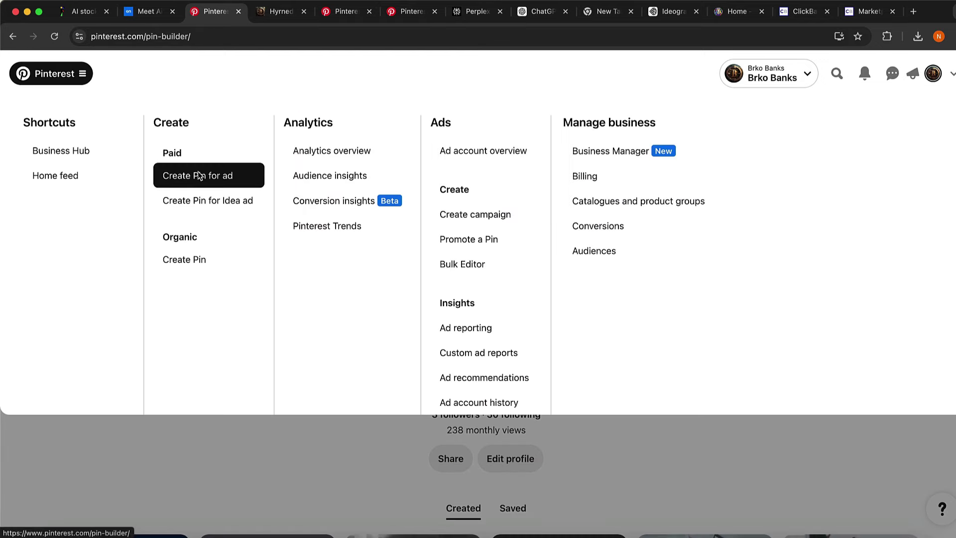
left_click(471, 387)
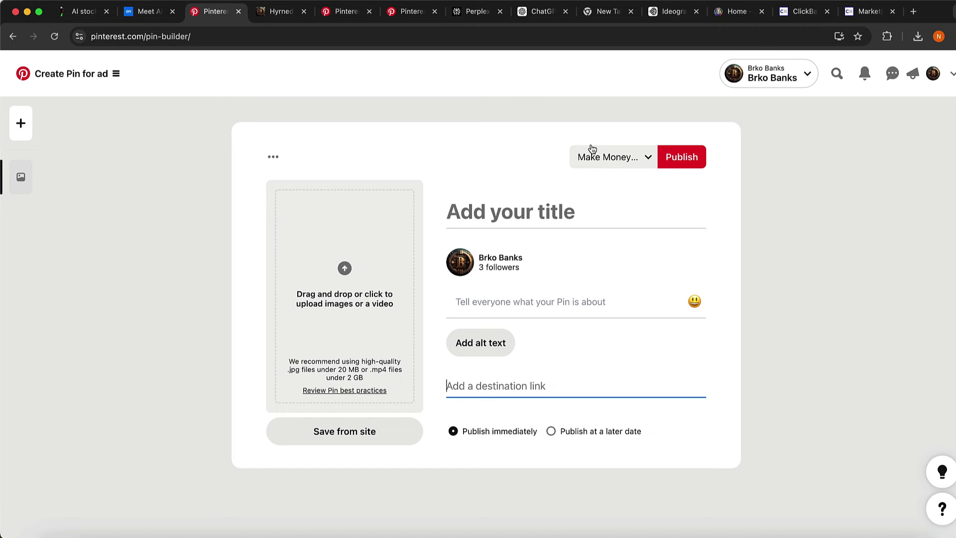
- Return to the Pinterest profile, look through the created Pins, and open the 0:59 video Pin
left_click(932, 74)
scroll(680, 237, "down", 2)
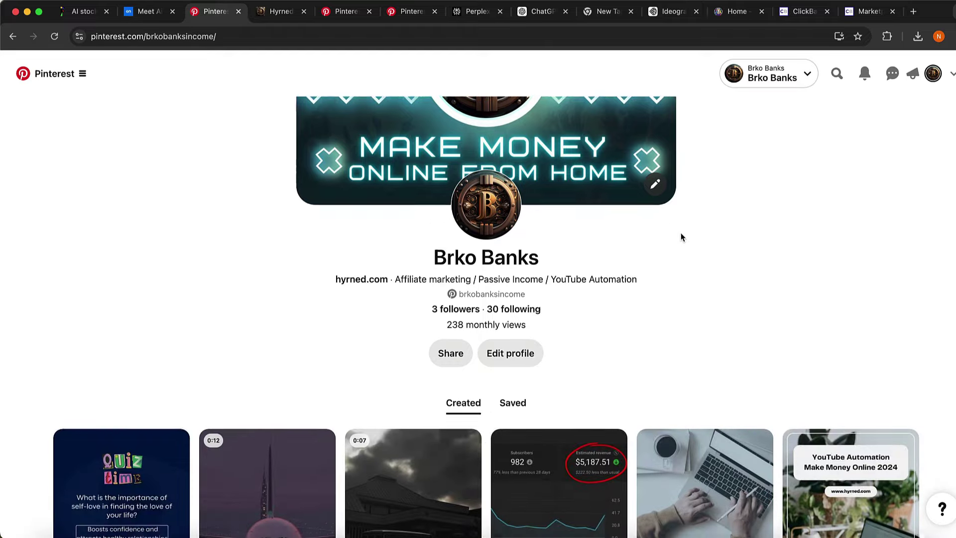
scroll(681, 237, "down", 4)
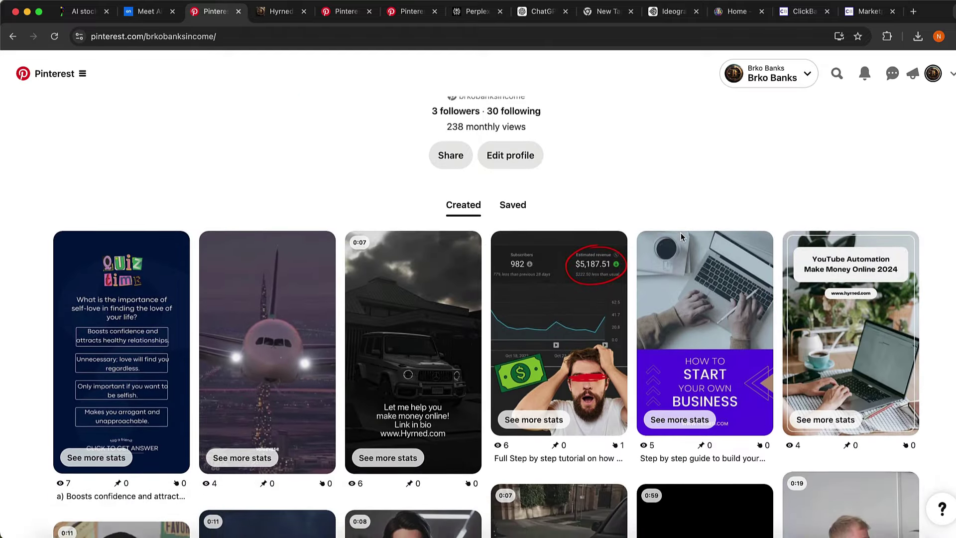
scroll(680, 232, "down", 7)
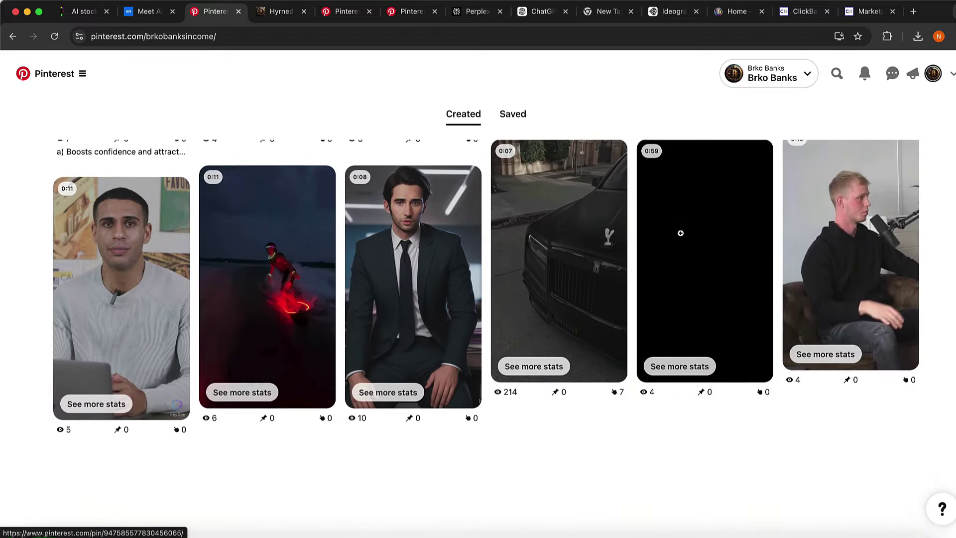
left_click(679, 232)
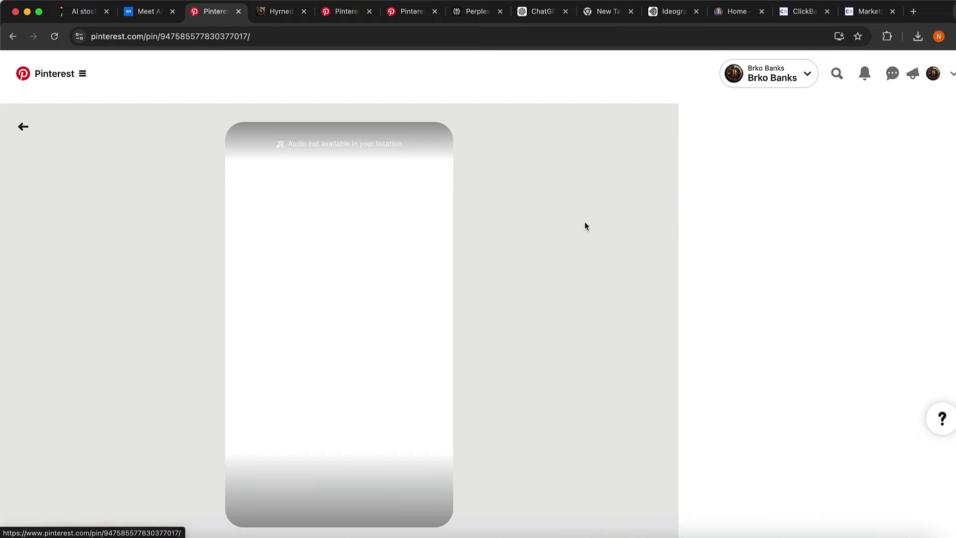